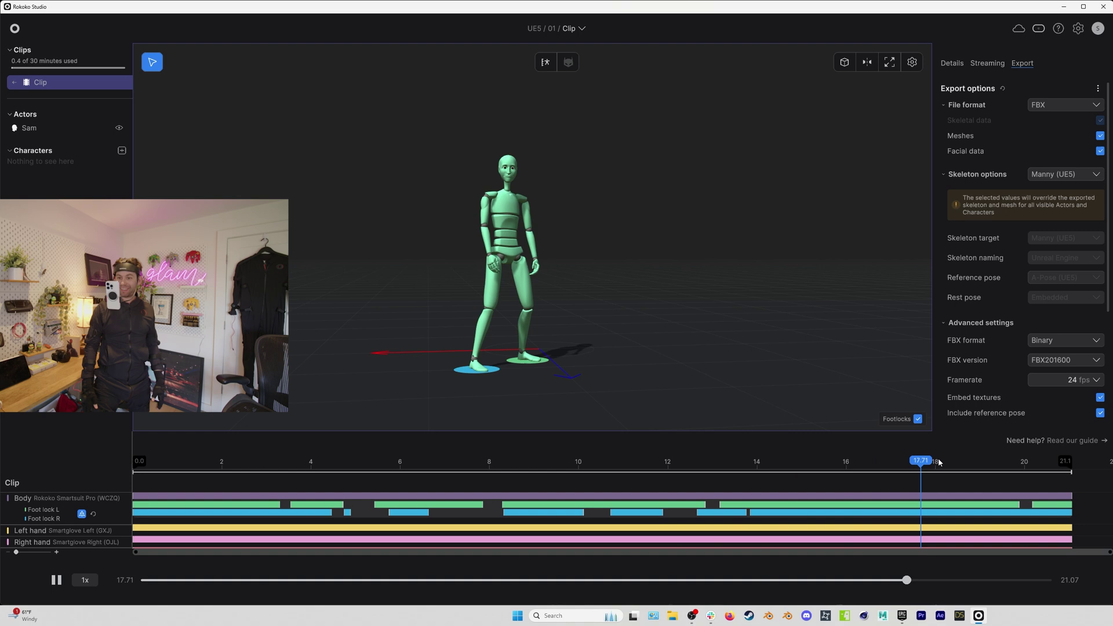
Step: Scrub through the recorded take and play it back to review the motion
{"action": "left_click_drag", "start_coordinate": [939, 462], "coordinate": [372, 491]}
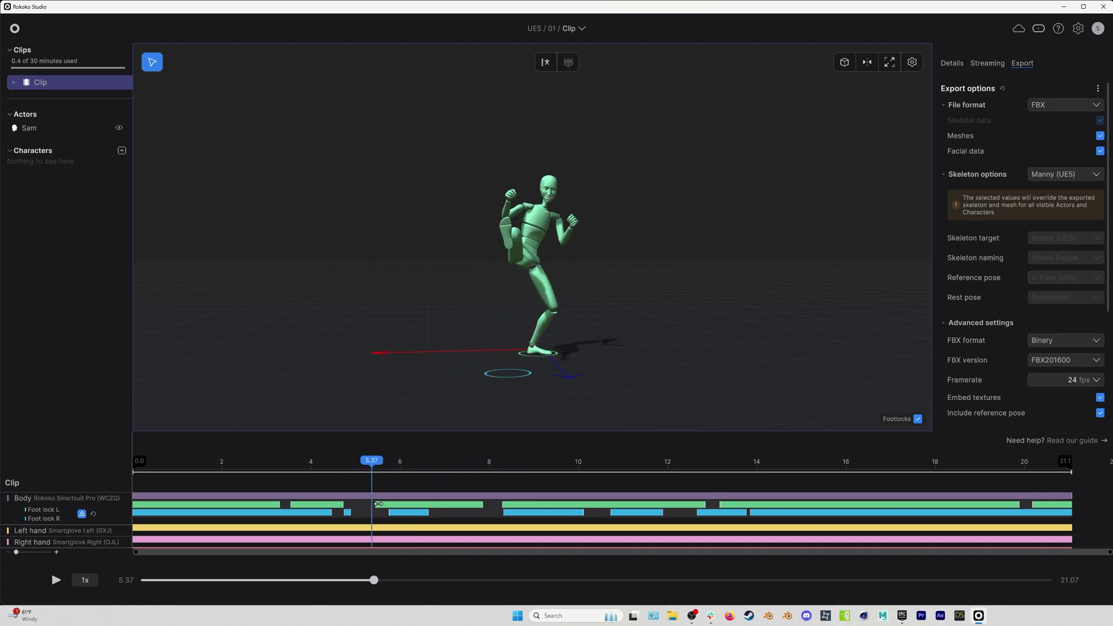
{"action": "left_click_drag", "start_coordinate": [373, 459], "coordinate": [379, 460]}
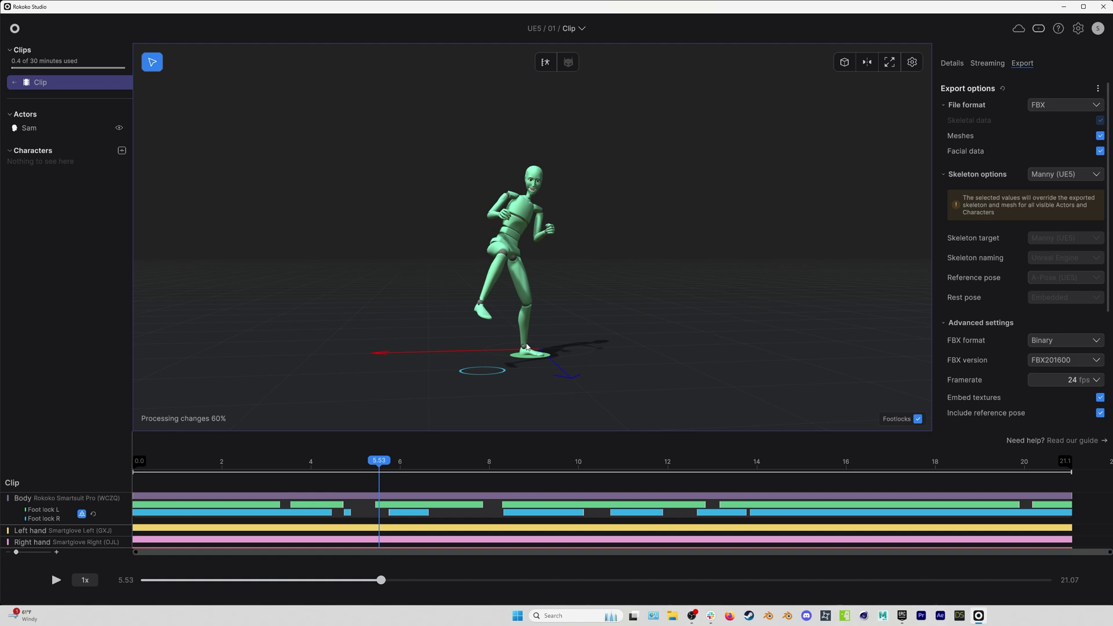
{"action": "key", "text": "space"}
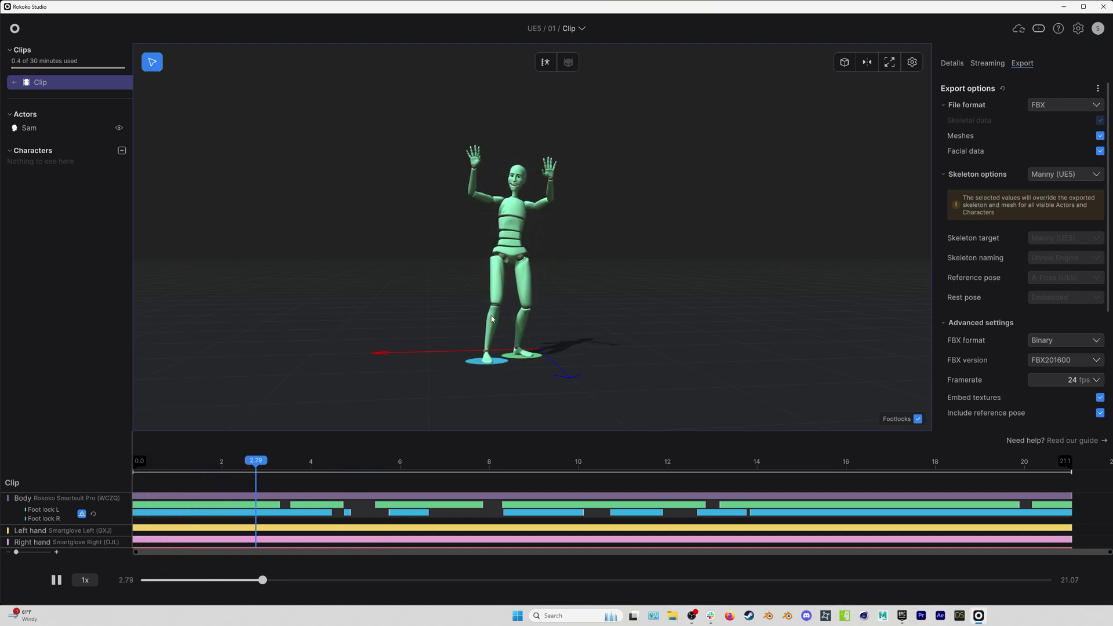
{"action": "left_click", "coordinate": [405, 462]}
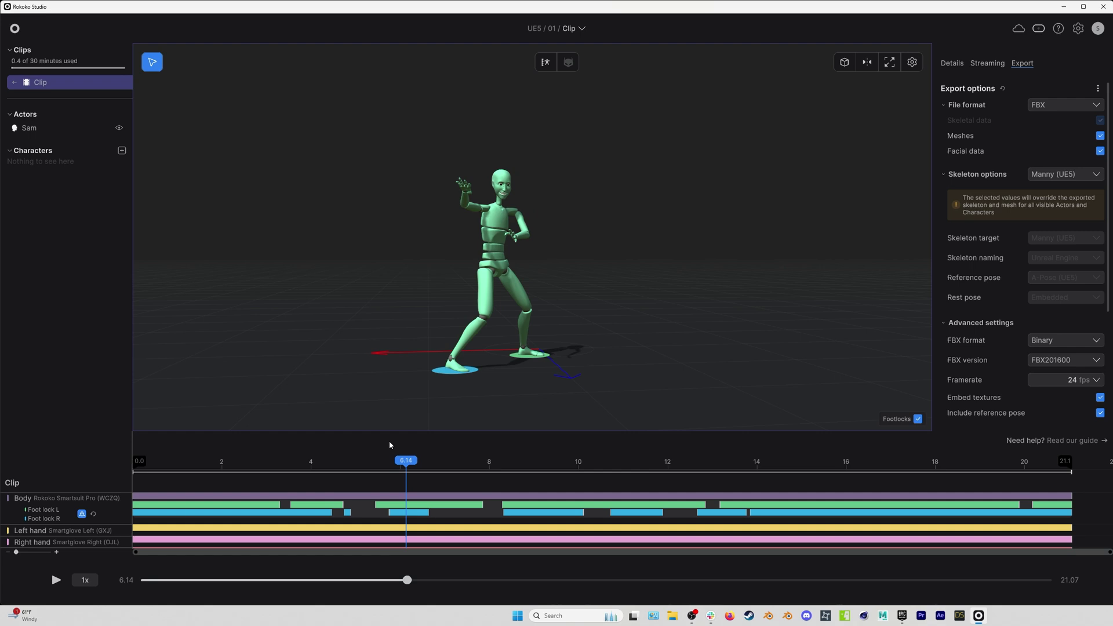
Step: Rename the recorded clip to UE5Demo and reopen it
{"action": "right_click", "coordinate": [50, 84]}
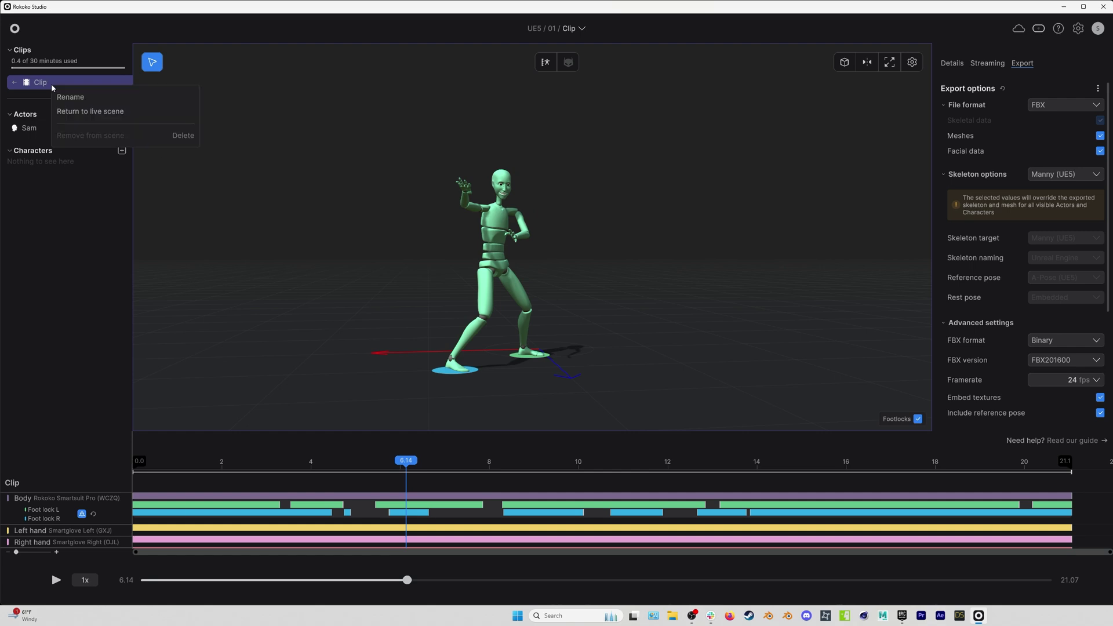
{"action": "left_click", "coordinate": [77, 99]}
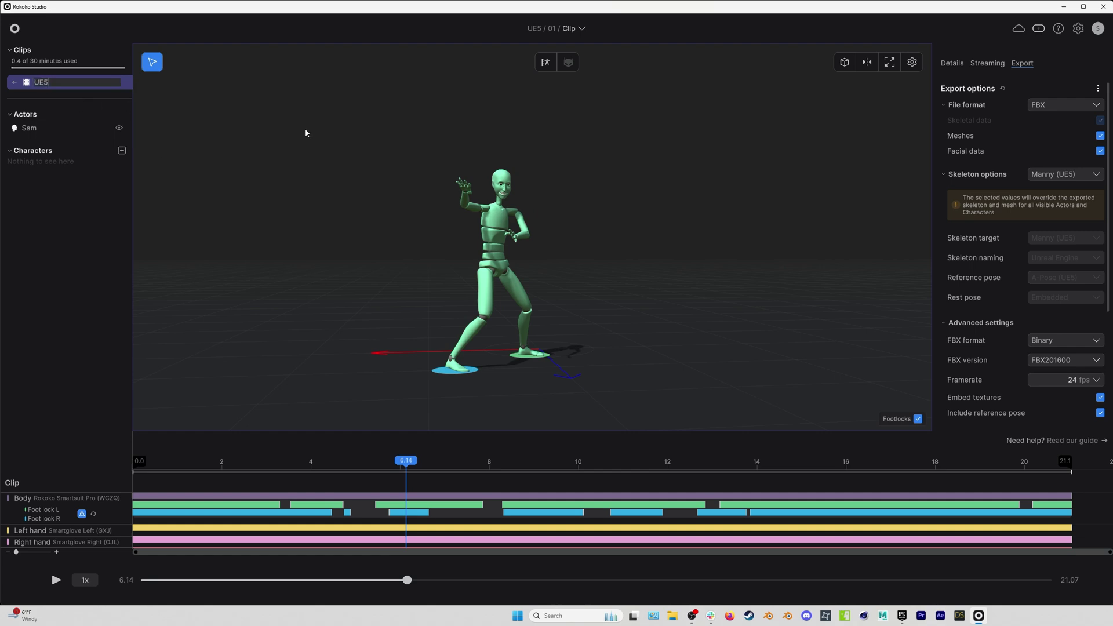
{"action": "type", "text": "UE5Demo"}
{"action": "key", "text": "Return"}
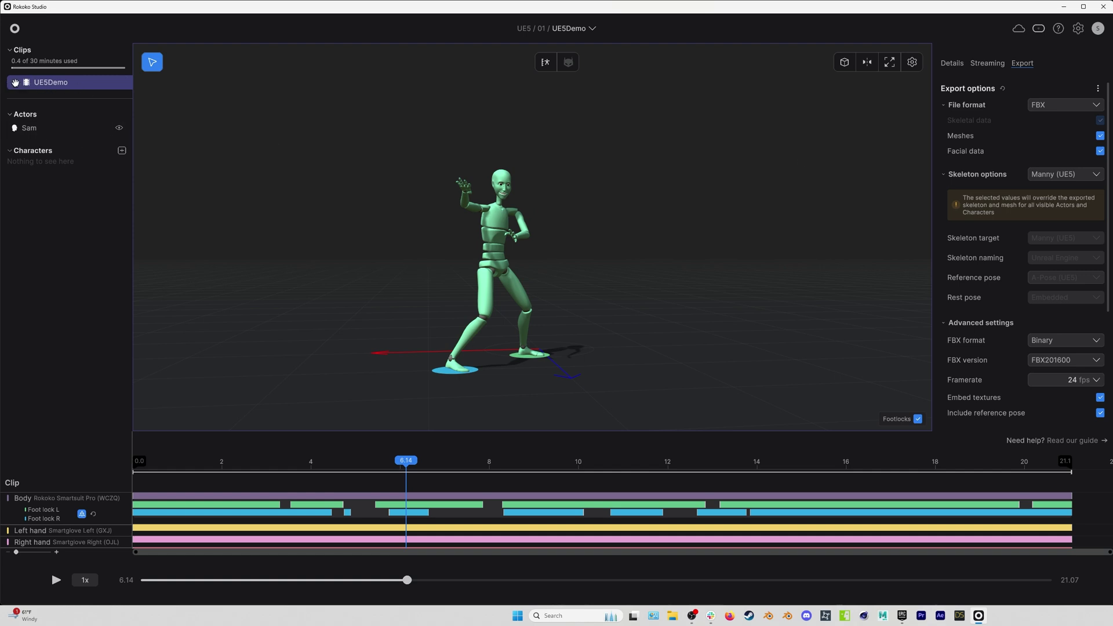
{"action": "left_click", "coordinate": [15, 82]}
{"action": "left_click", "coordinate": [52, 82]}
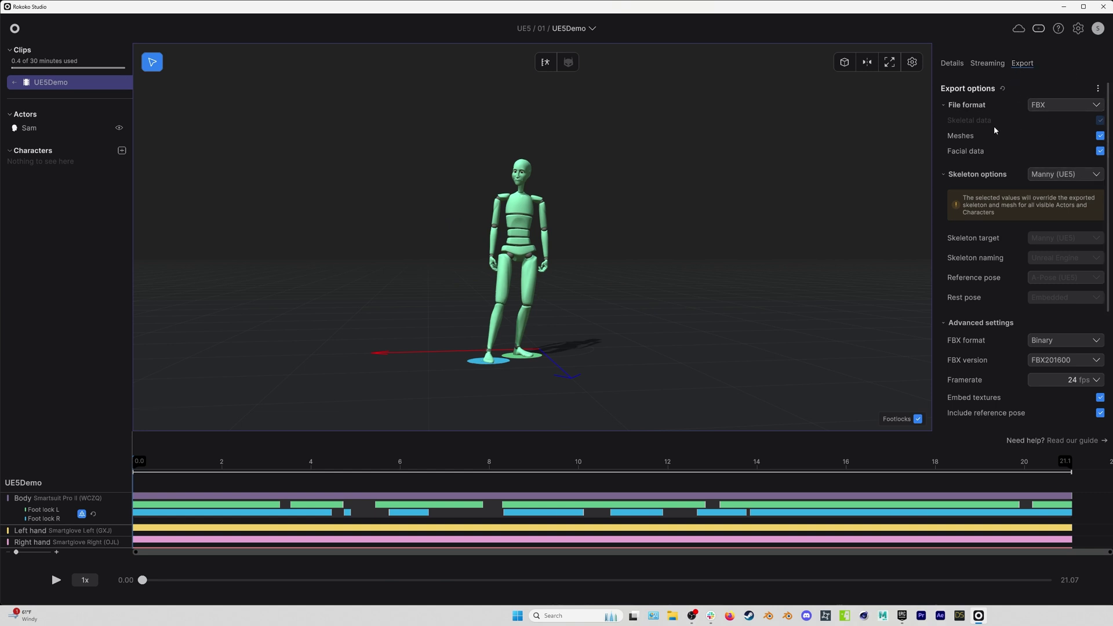
Step: Apply the Unreal Engine 5 export preset after briefly trying Default and the Mixamo skeleton
{"action": "left_click", "coordinate": [1097, 89]}
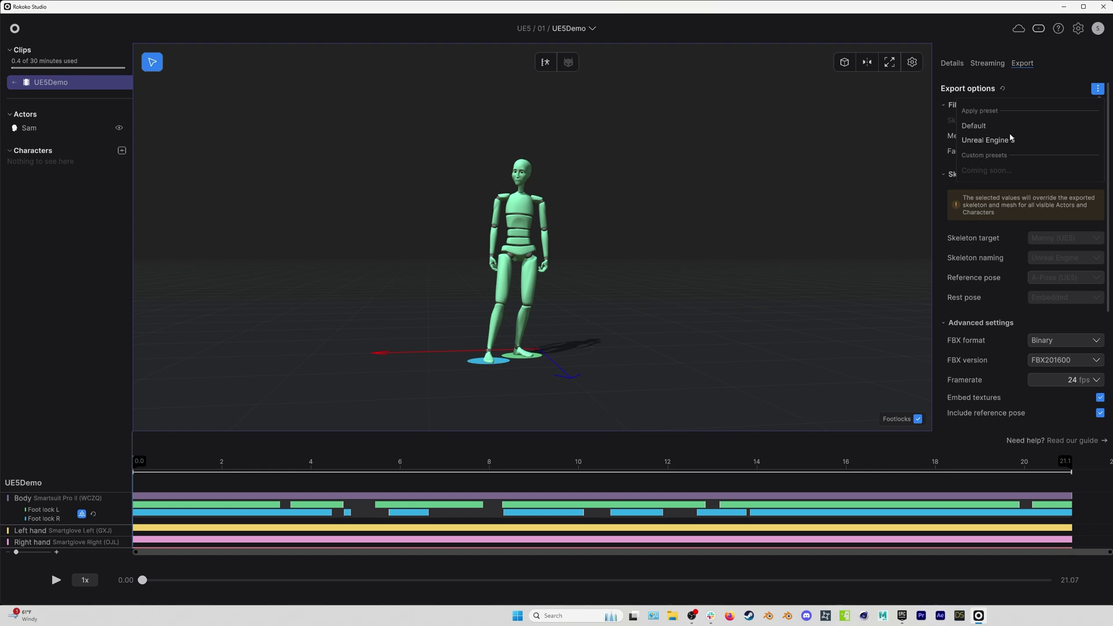
{"action": "left_click", "coordinate": [989, 141]}
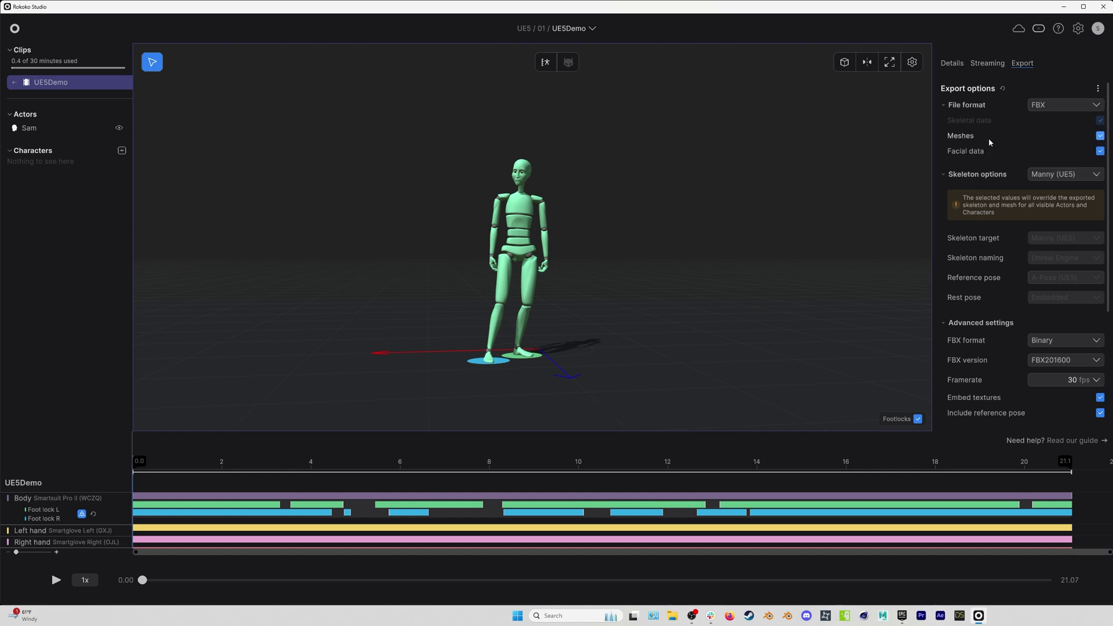
{"action": "left_click", "coordinate": [1097, 89]}
{"action": "left_click", "coordinate": [990, 126]}
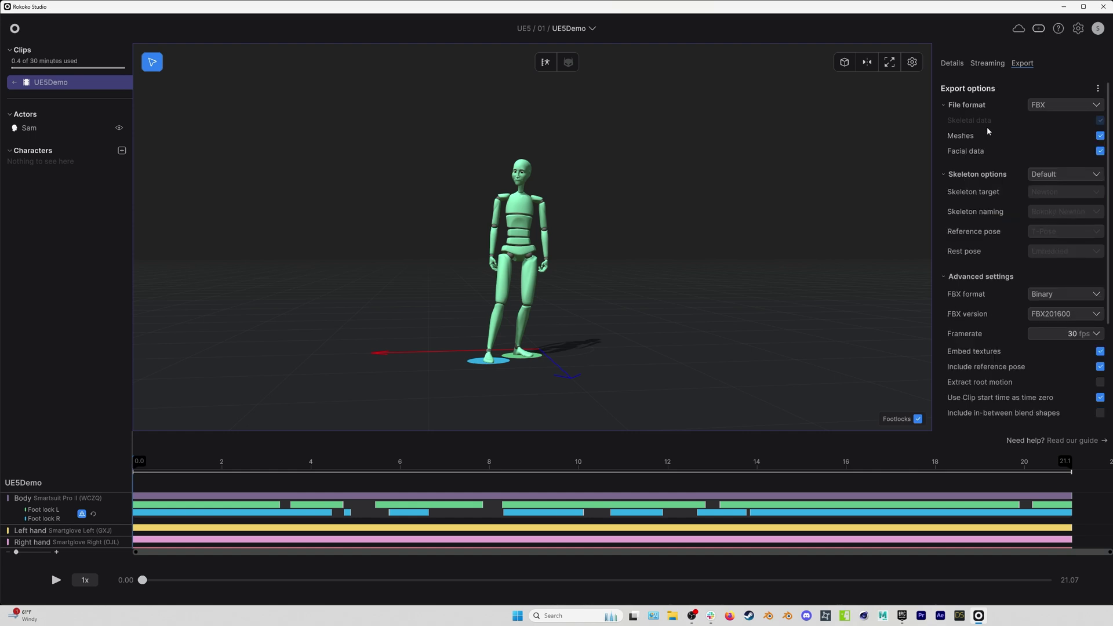
{"action": "left_click", "coordinate": [1094, 175]}
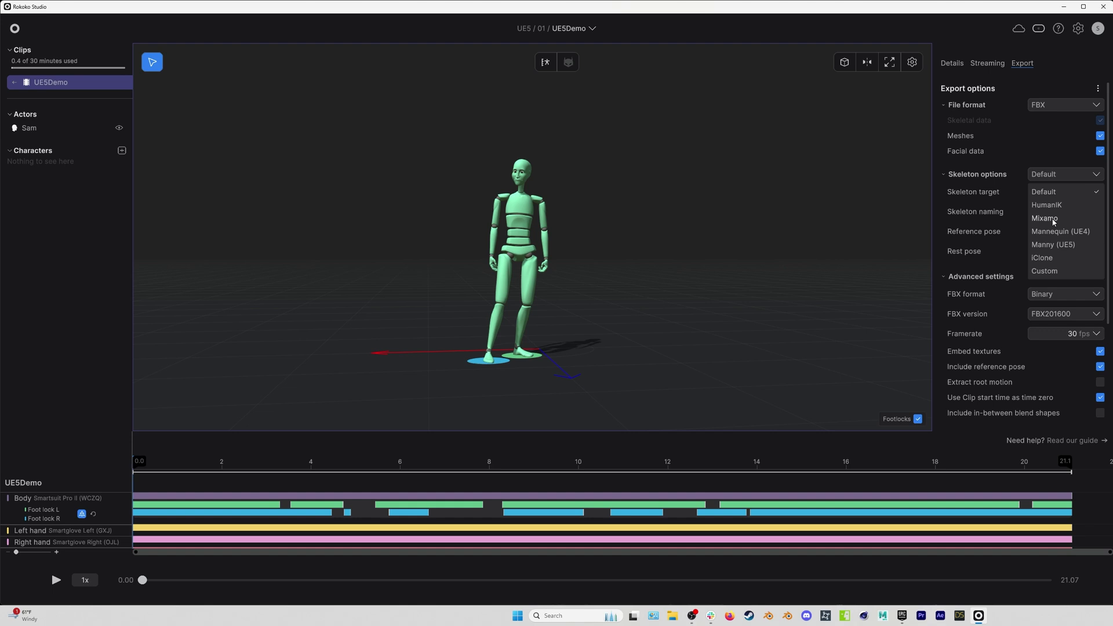
{"action": "left_click", "coordinate": [1046, 219]}
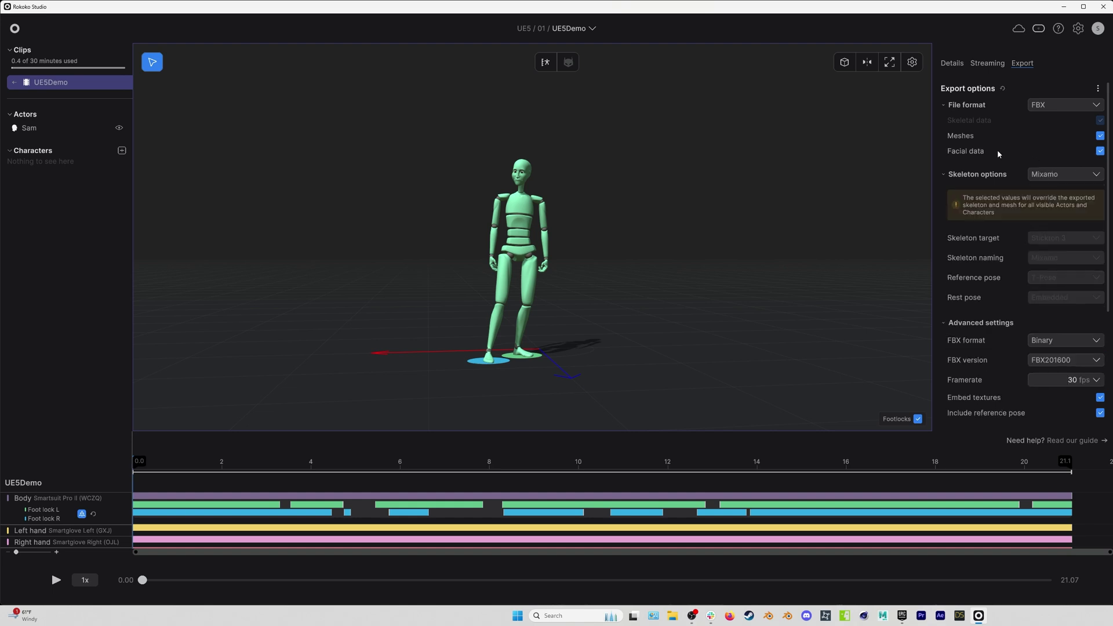
{"action": "left_click", "coordinate": [1098, 88]}
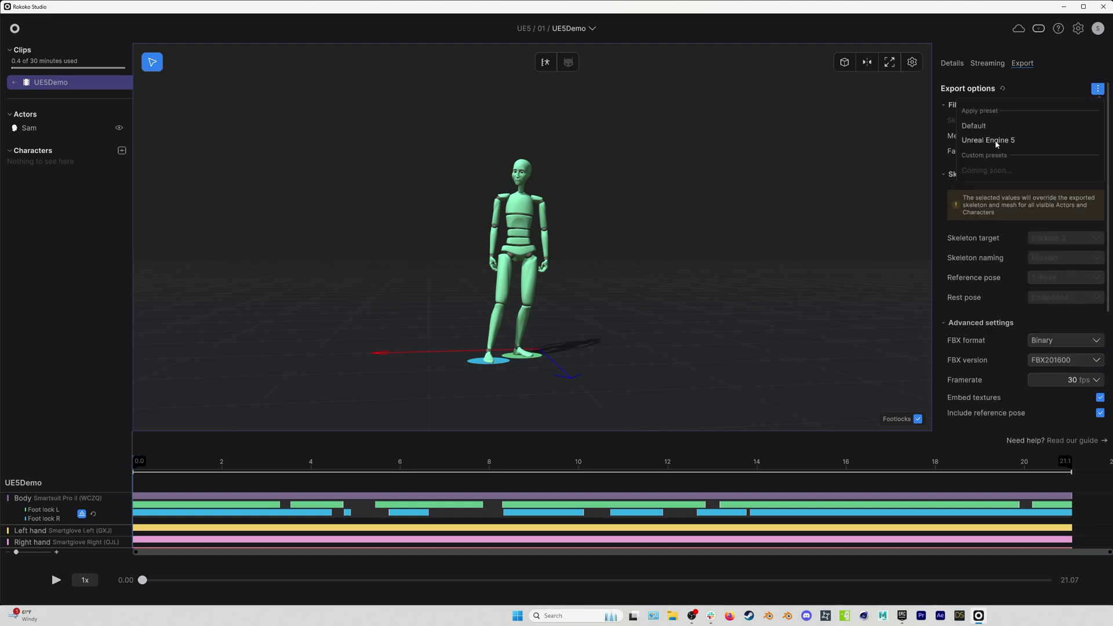
{"action": "left_click", "coordinate": [1045, 94]}
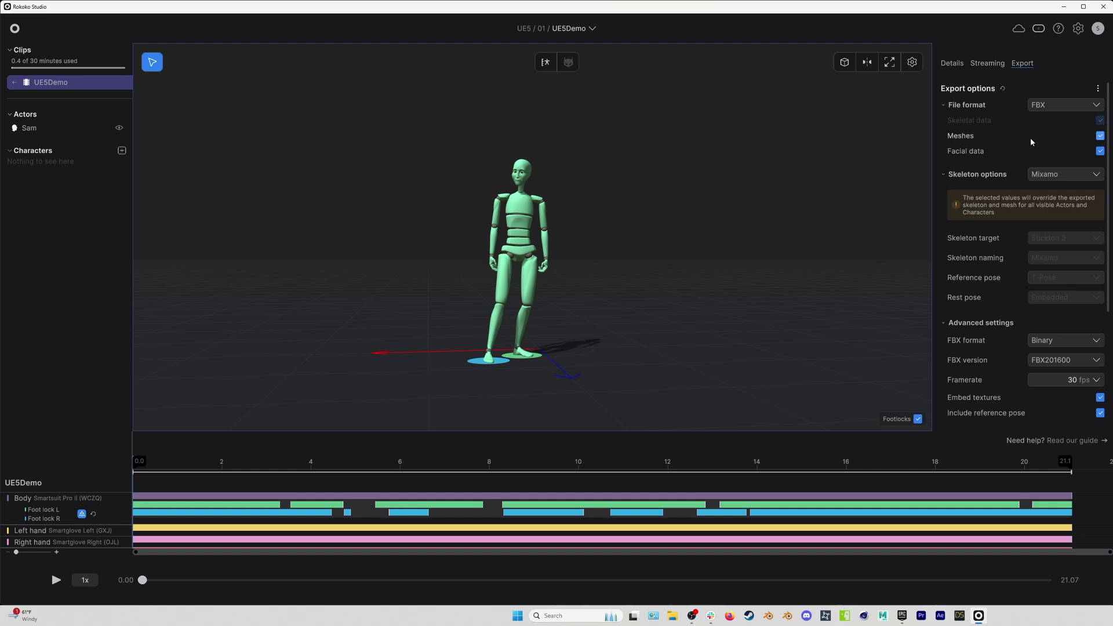
{"action": "mouse_move", "coordinate": [966, 140]}
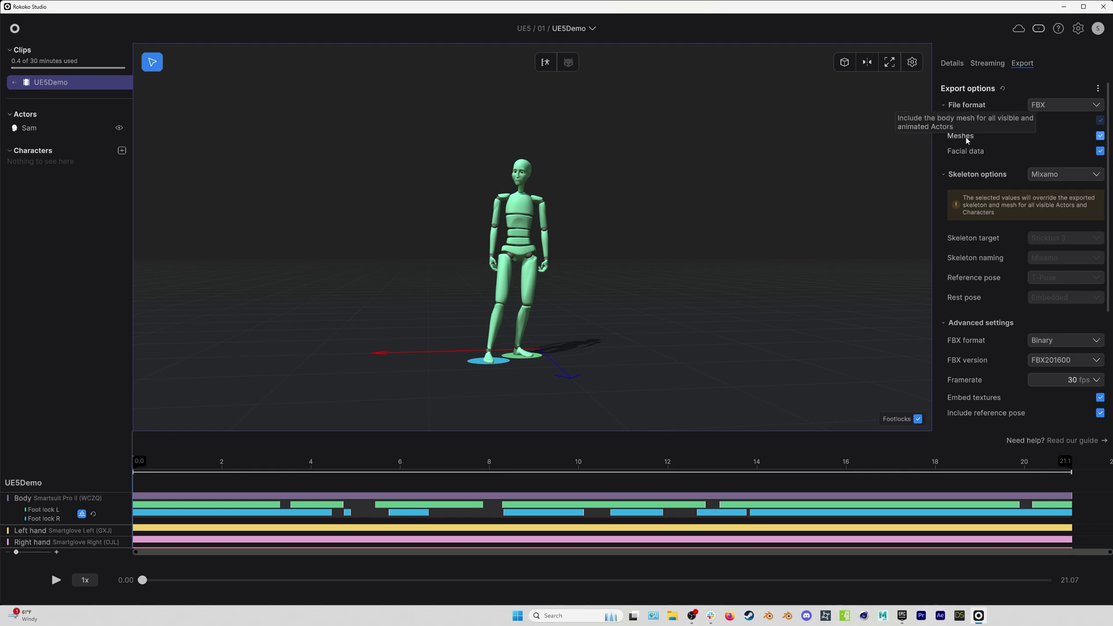
{"action": "left_click", "coordinate": [1097, 88]}
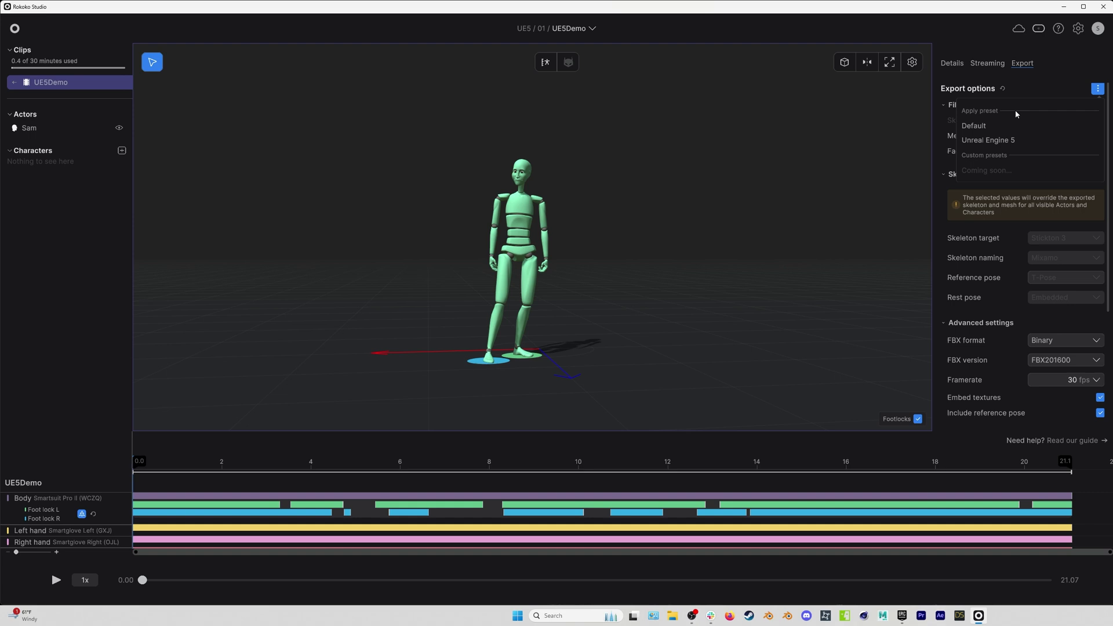
{"action": "left_click", "coordinate": [999, 140]}
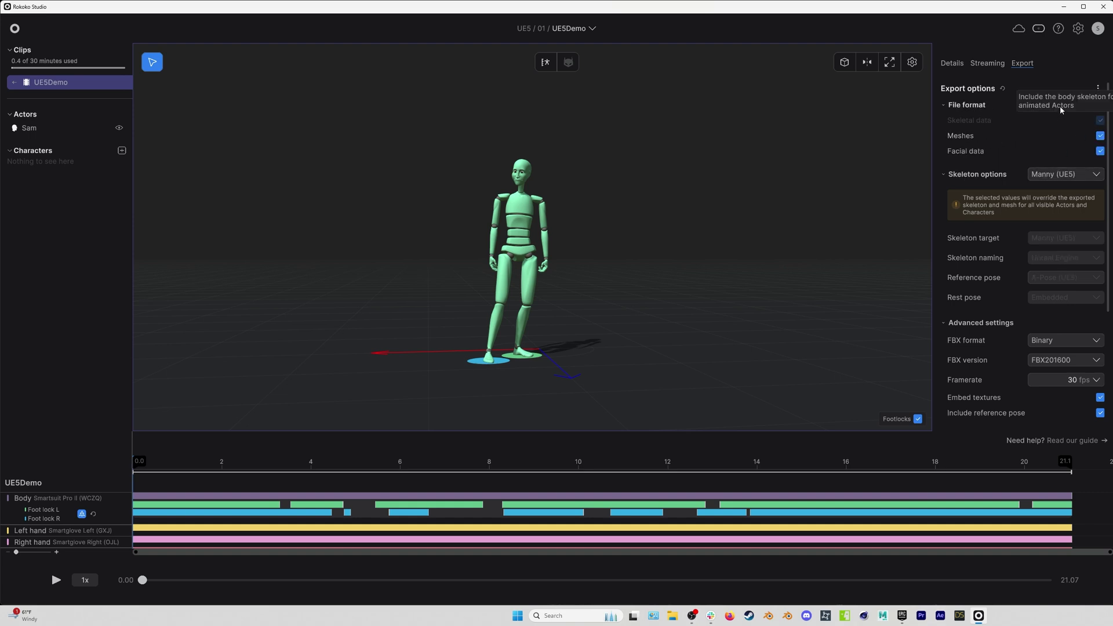
Step: Set the export framerate to 24 fps and the export folder to 01_RAW
{"action": "scroll", "coordinate": [1095, 197], "scroll_direction": "down", "scroll_amount": 3}
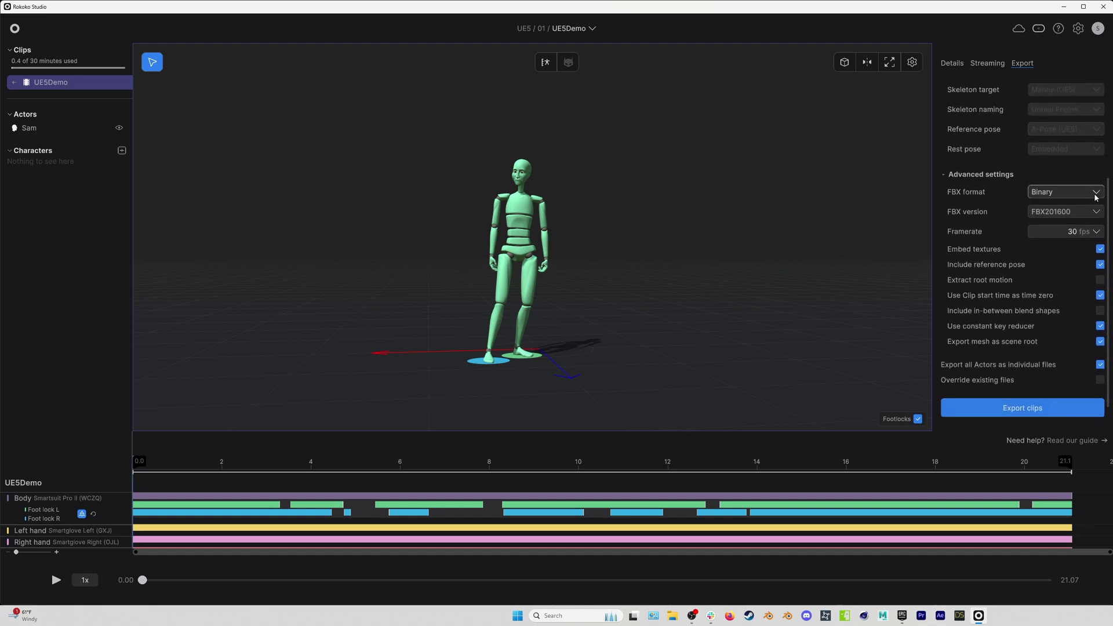
{"action": "left_click", "coordinate": [1095, 233]}
{"action": "left_click", "coordinate": [1043, 264]}
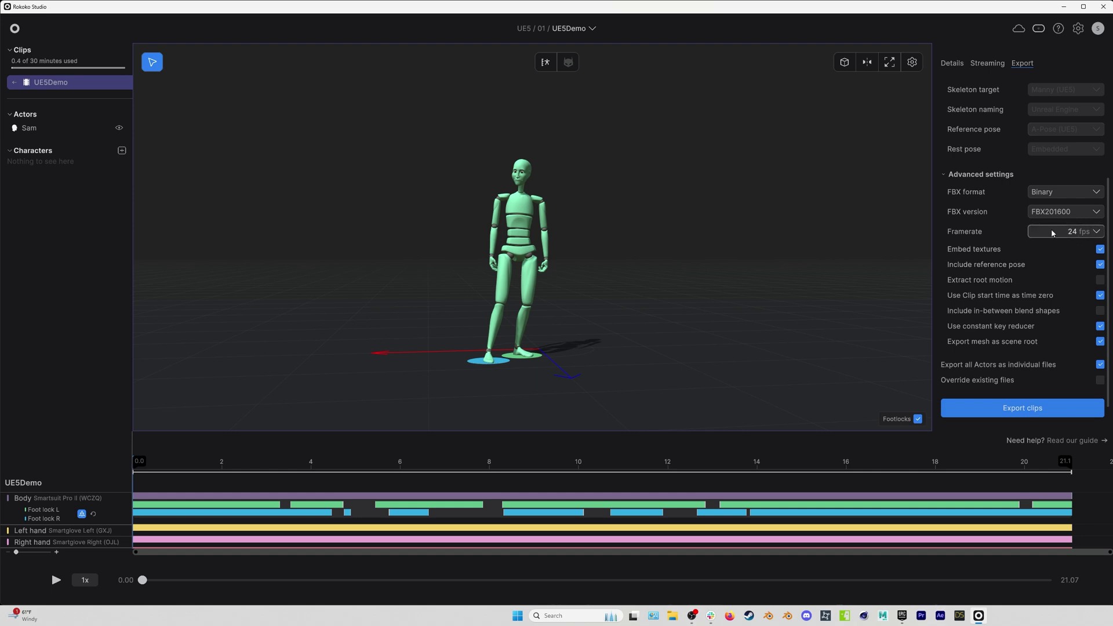
{"action": "scroll", "coordinate": [1017, 348], "scroll_direction": "down", "scroll_amount": 1}
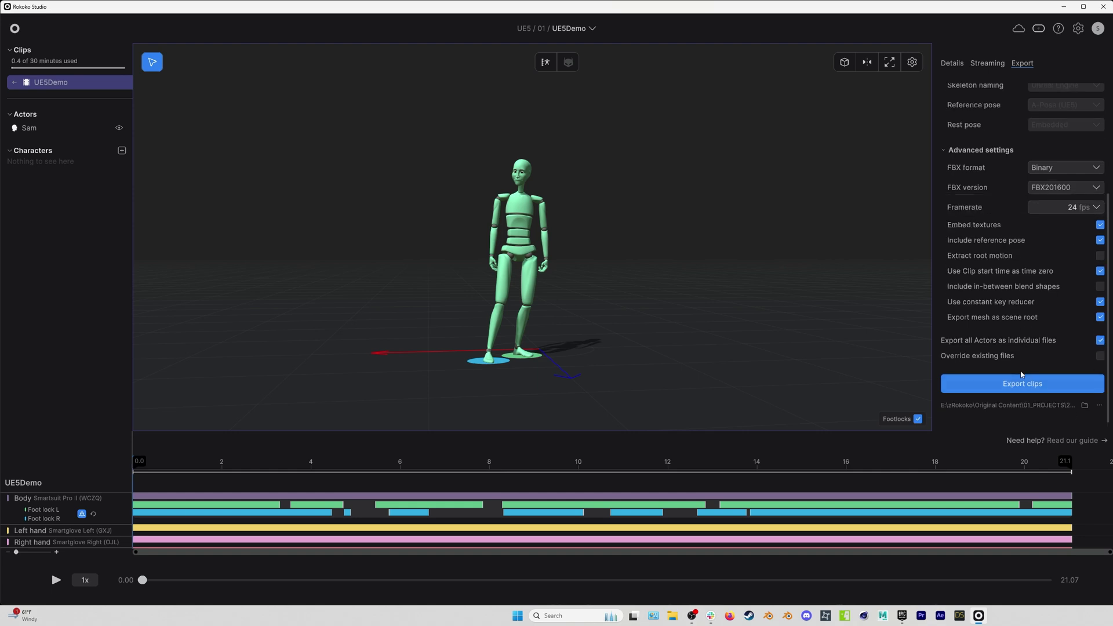
{"action": "left_click", "coordinate": [1099, 406]}
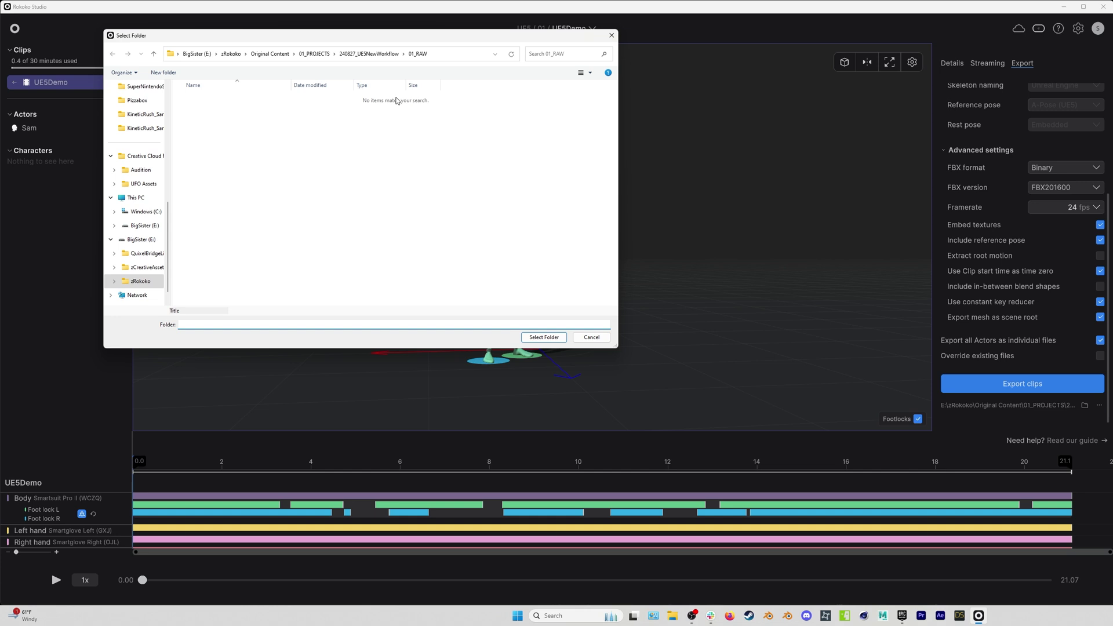
{"action": "left_click", "coordinate": [544, 341]}
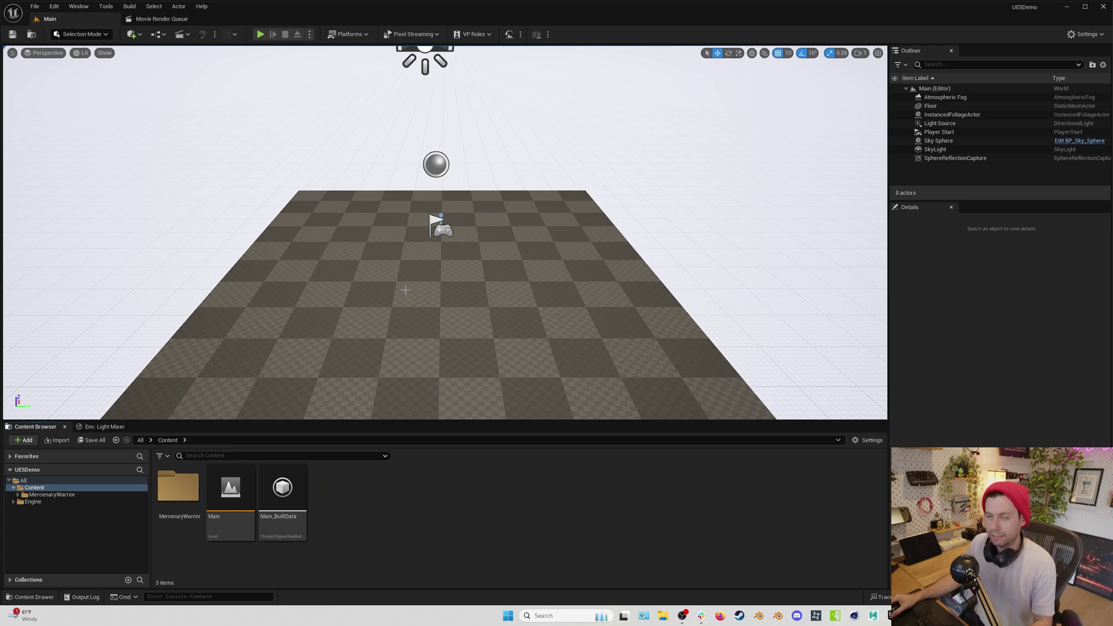
Step: Create a new folder named Mocap in the Content Browser
{"action": "right_click", "coordinate": [355, 509]}
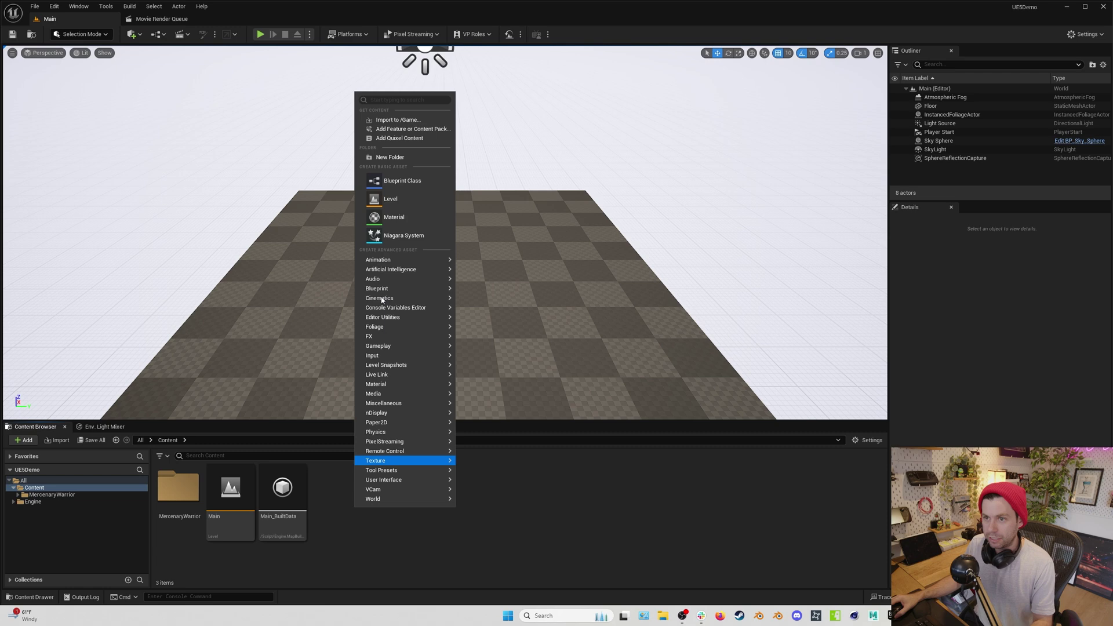
{"action": "left_click", "coordinate": [394, 159]}
{"action": "type", "text": "Mocap"}
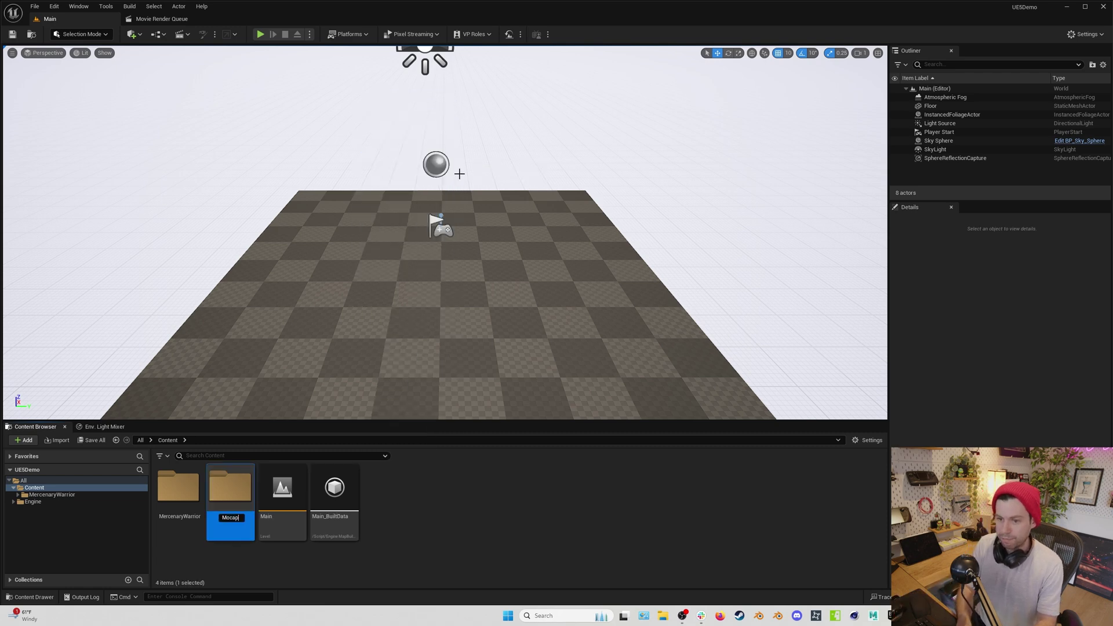
{"action": "key", "text": "Return"}
{"action": "left_click", "coordinate": [503, 477]}
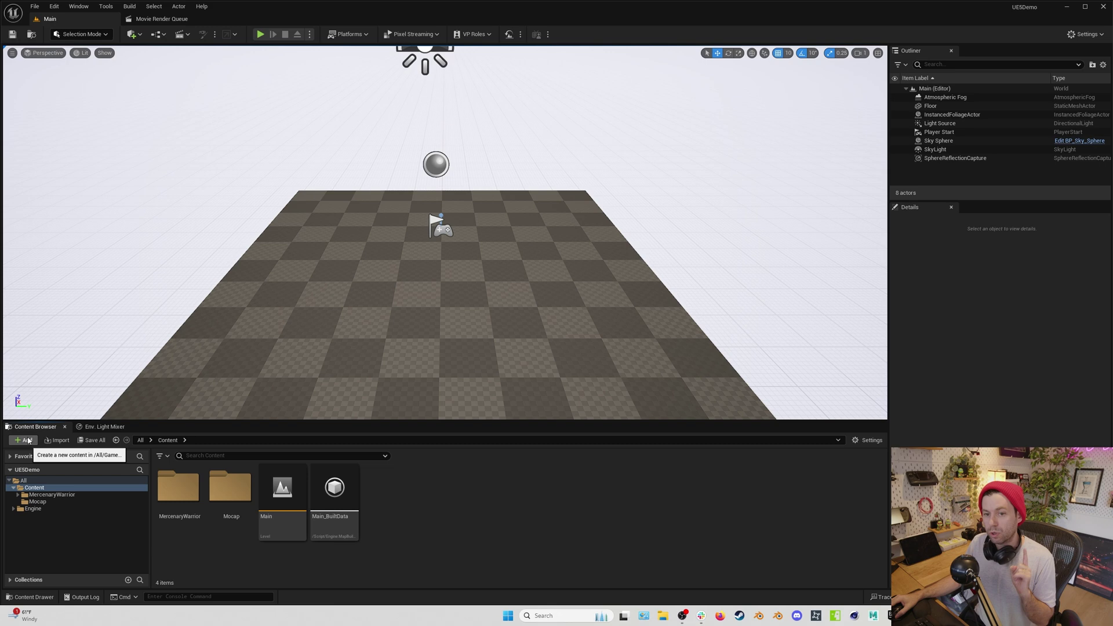
Step: Pick the Third Person pack from Add Feature or Content Pack
{"action": "left_click", "coordinate": [26, 441]}
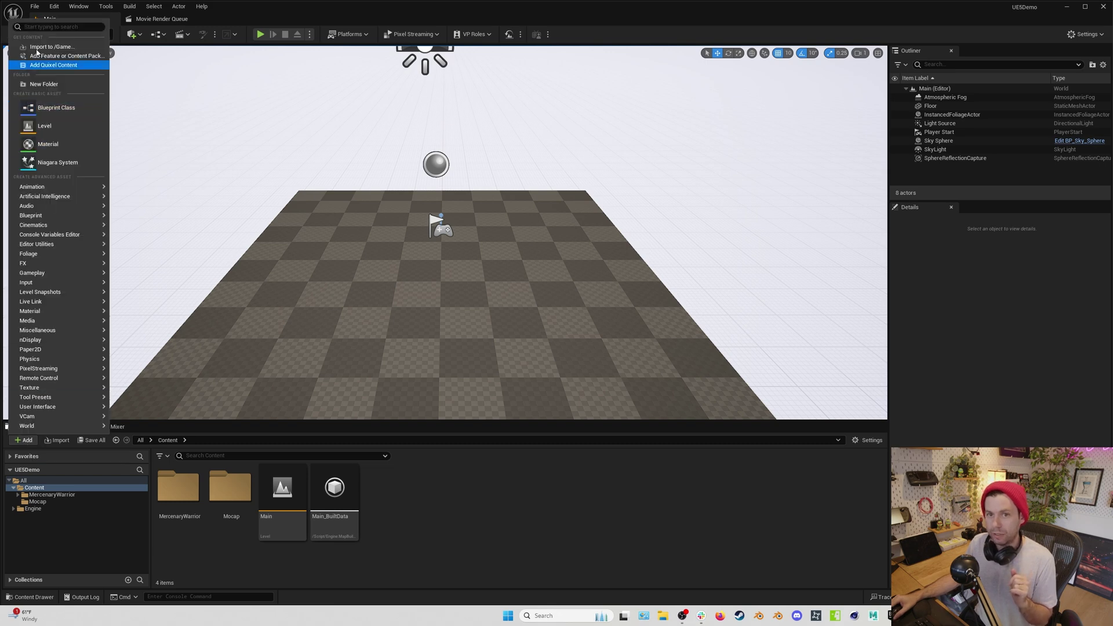
{"action": "left_click", "coordinate": [64, 55]}
{"action": "left_click", "coordinate": [609, 262]}
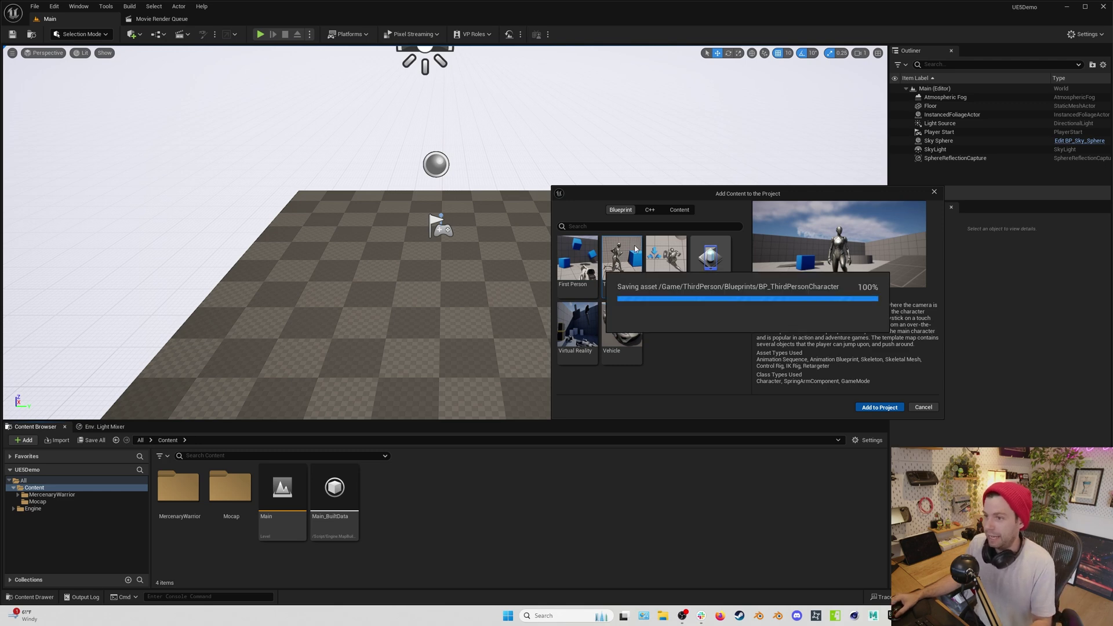
Step: Close the content window and browse Characters > Mannequins > Meshes
{"action": "left_click", "coordinate": [933, 192]}
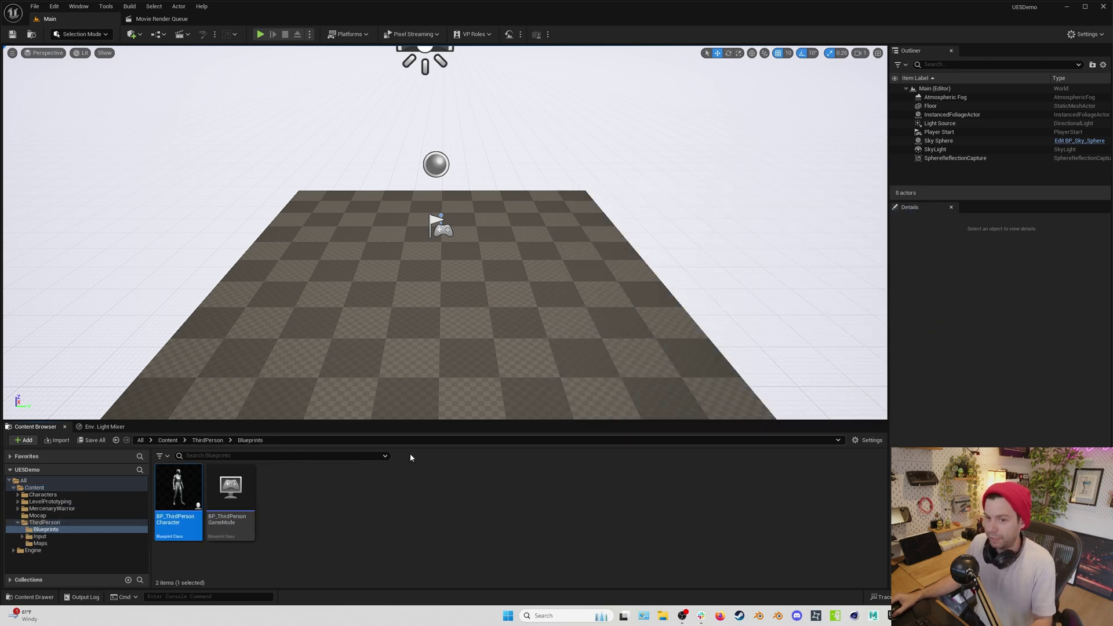
{"action": "left_click", "coordinate": [176, 444]}
{"action": "double_click", "coordinate": [178, 487]}
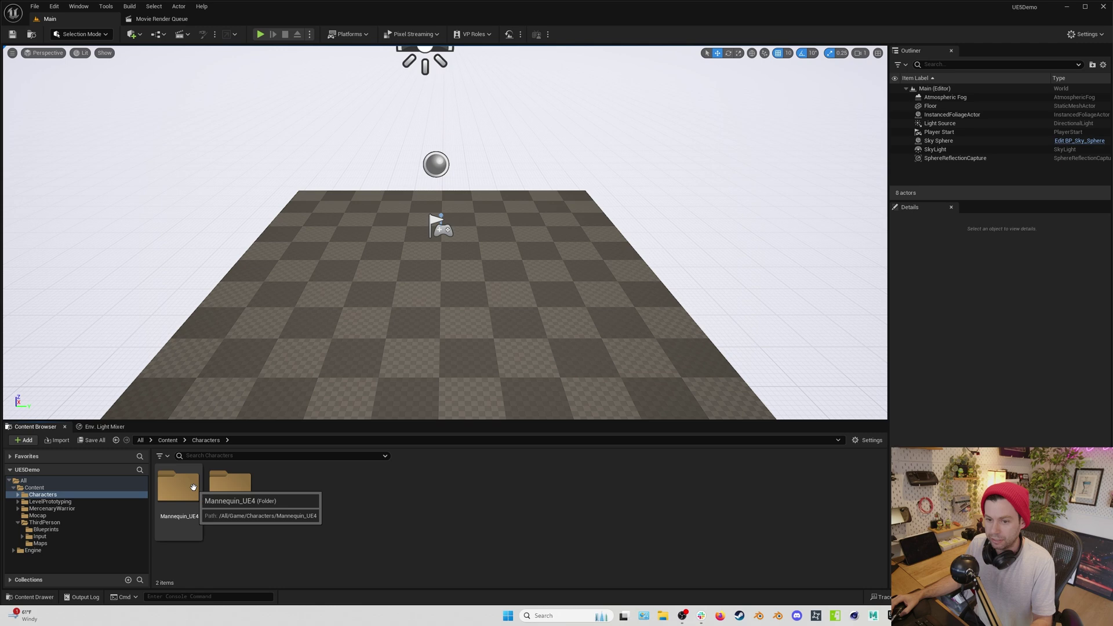
{"action": "double_click", "coordinate": [225, 491]}
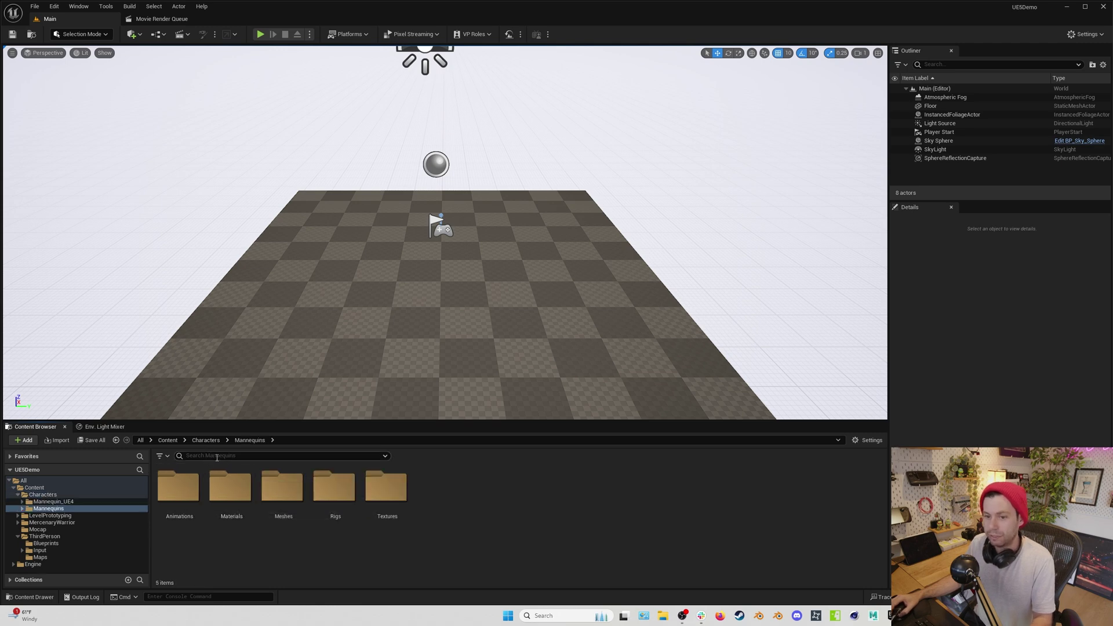
{"action": "double_click", "coordinate": [283, 487]}
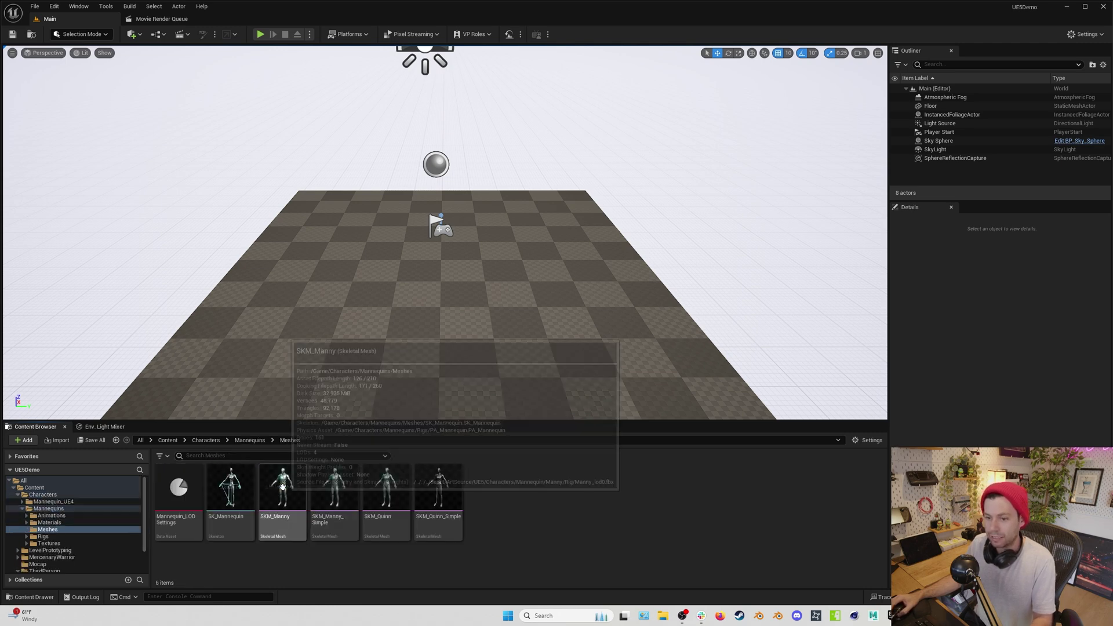
{"action": "left_click", "coordinate": [167, 440]}
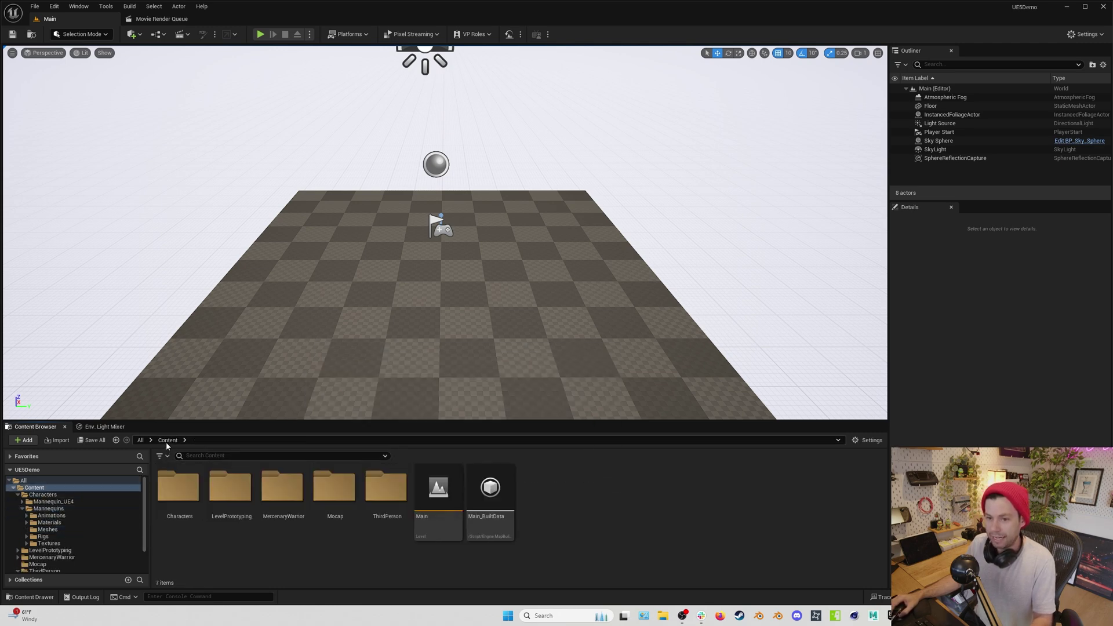
Step: Open the Mocap folder and choose UE5Demo_ue5 for import
{"action": "double_click", "coordinate": [344, 489]}
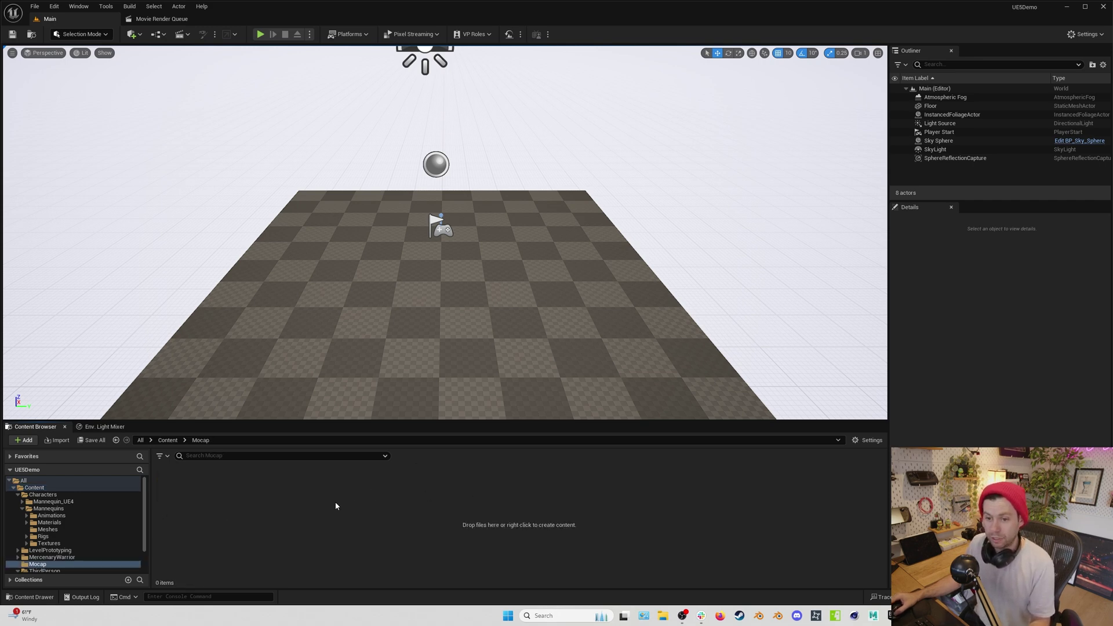
{"action": "left_click", "coordinate": [23, 441]}
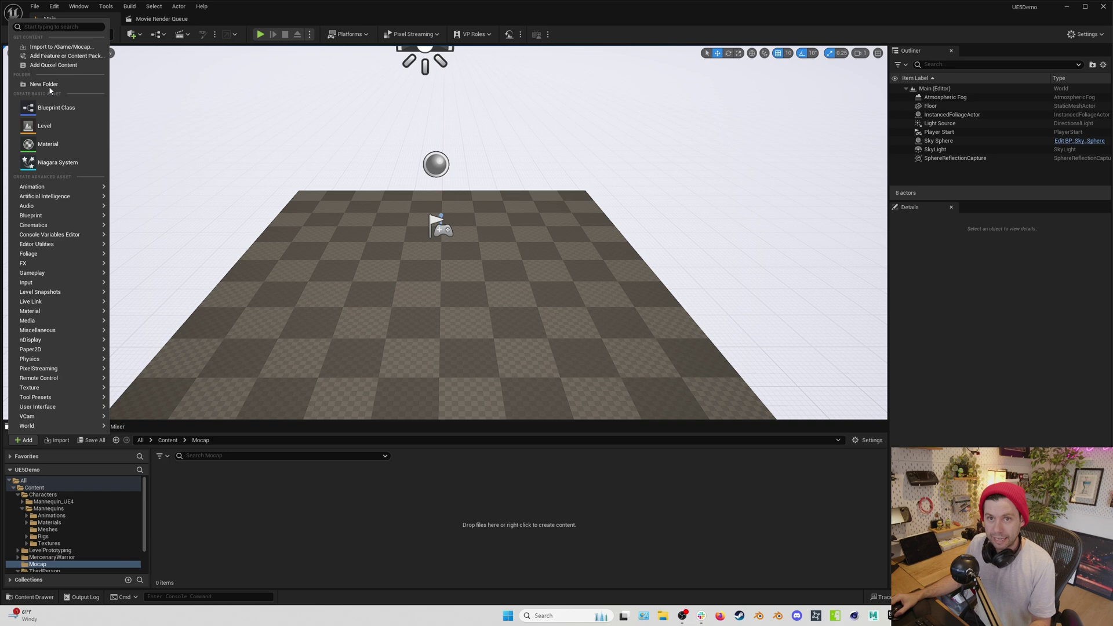
{"action": "left_click", "coordinate": [48, 47]}
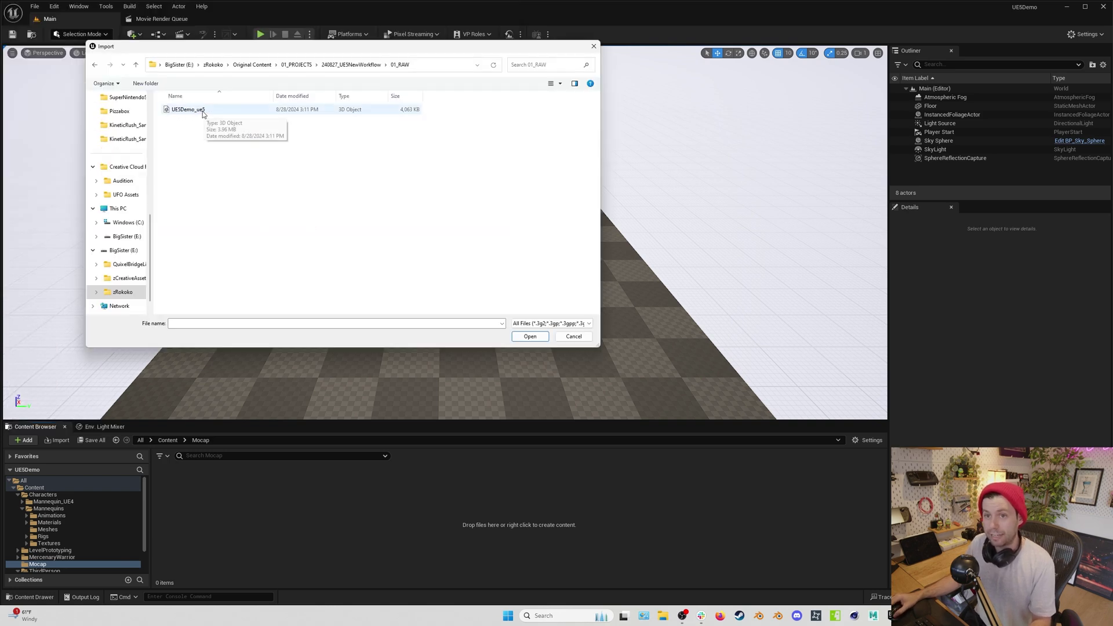
{"action": "left_click", "coordinate": [203, 111]}
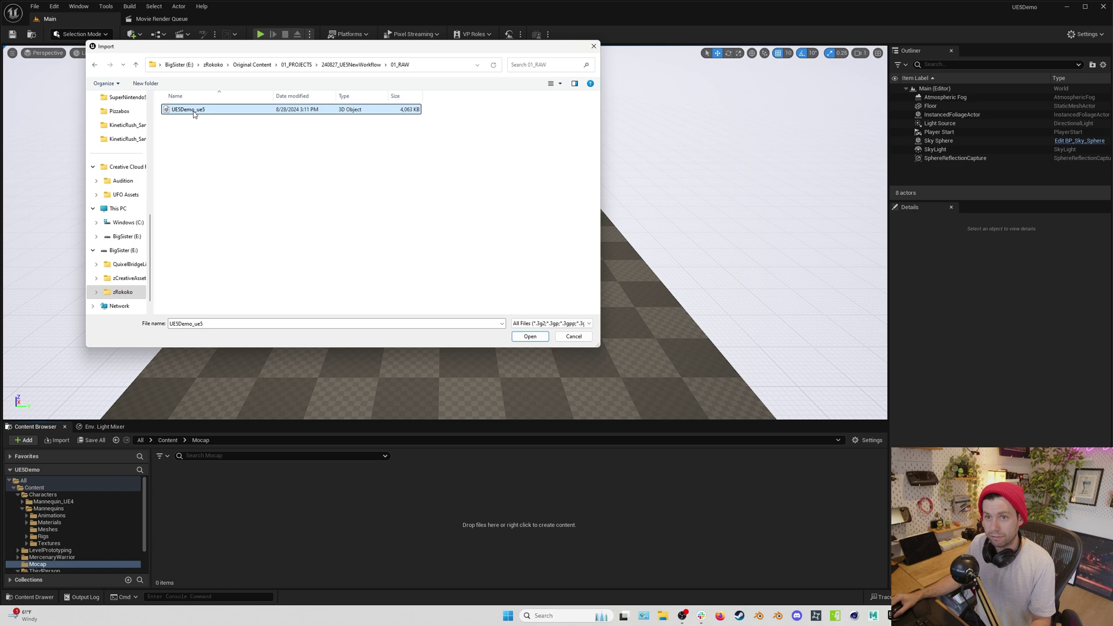
{"action": "left_click", "coordinate": [530, 337]}
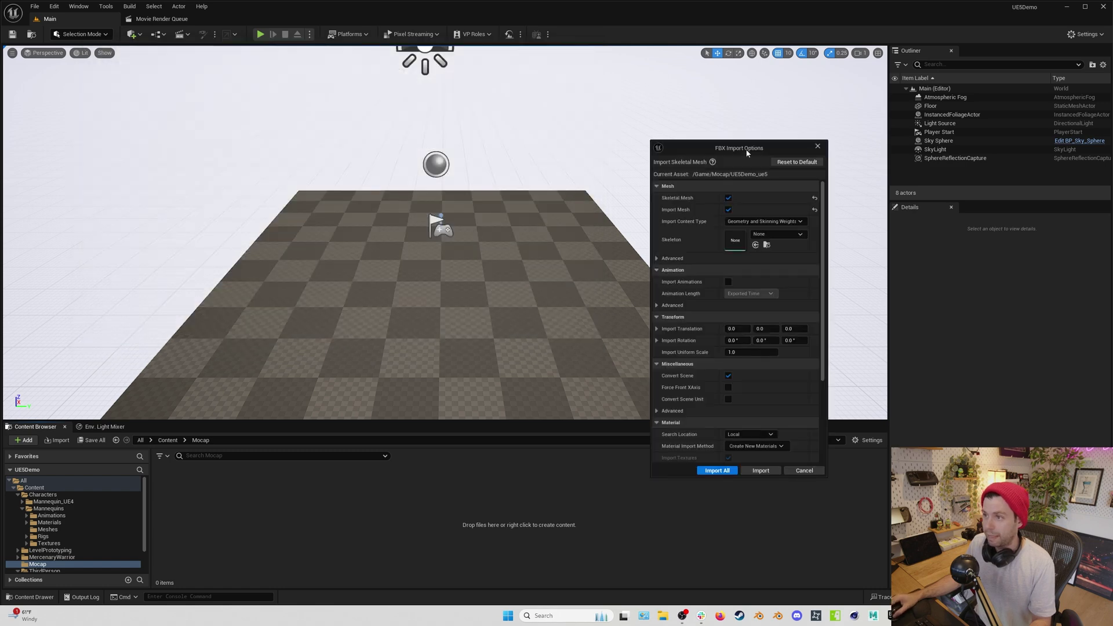
Step: Import UE5Demo_ue5 without a mesh, using the SK_Mannequin skeleton
{"action": "left_click_drag", "start_coordinate": [746, 153], "coordinate": [532, 147]}
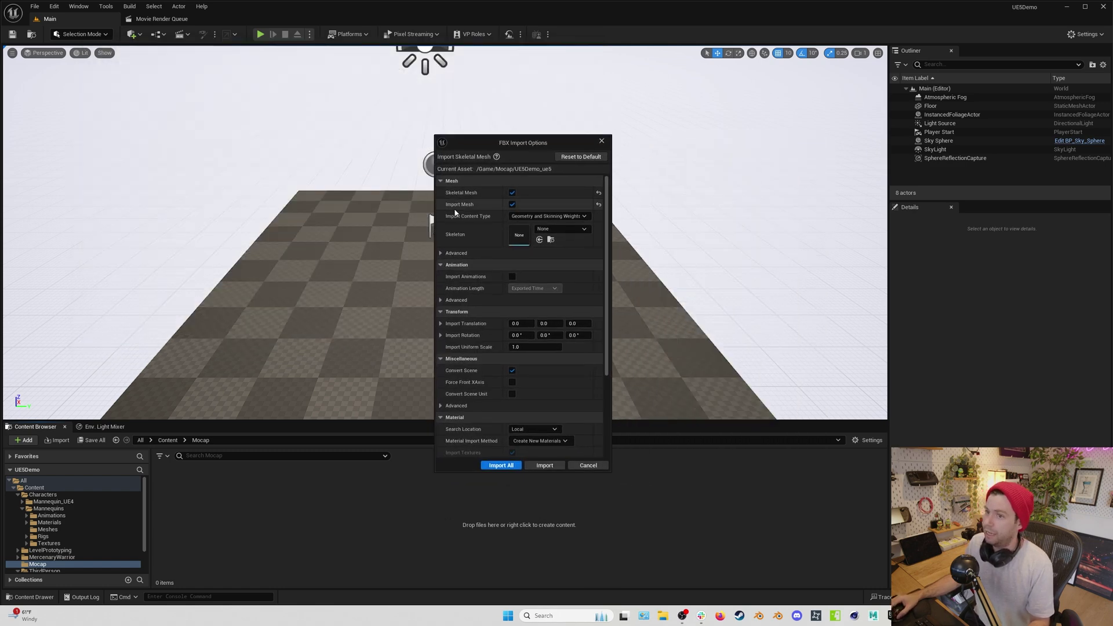
{"action": "left_click", "coordinate": [512, 205]}
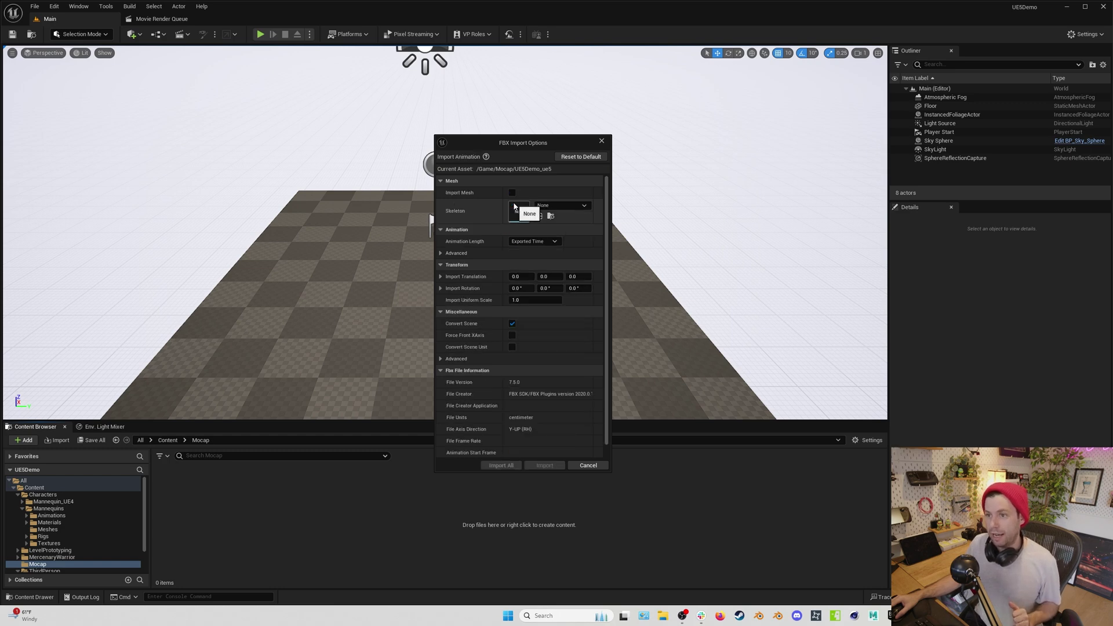
{"action": "left_click", "coordinate": [560, 207]}
{"action": "type", "text": "man"}
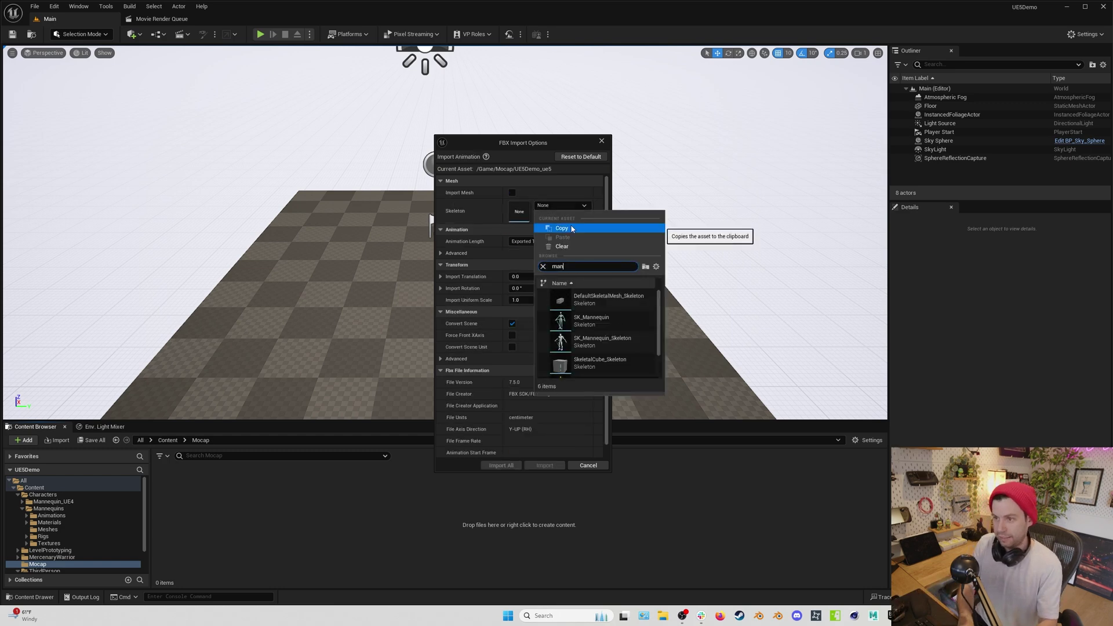
{"action": "type", "text": "n"}
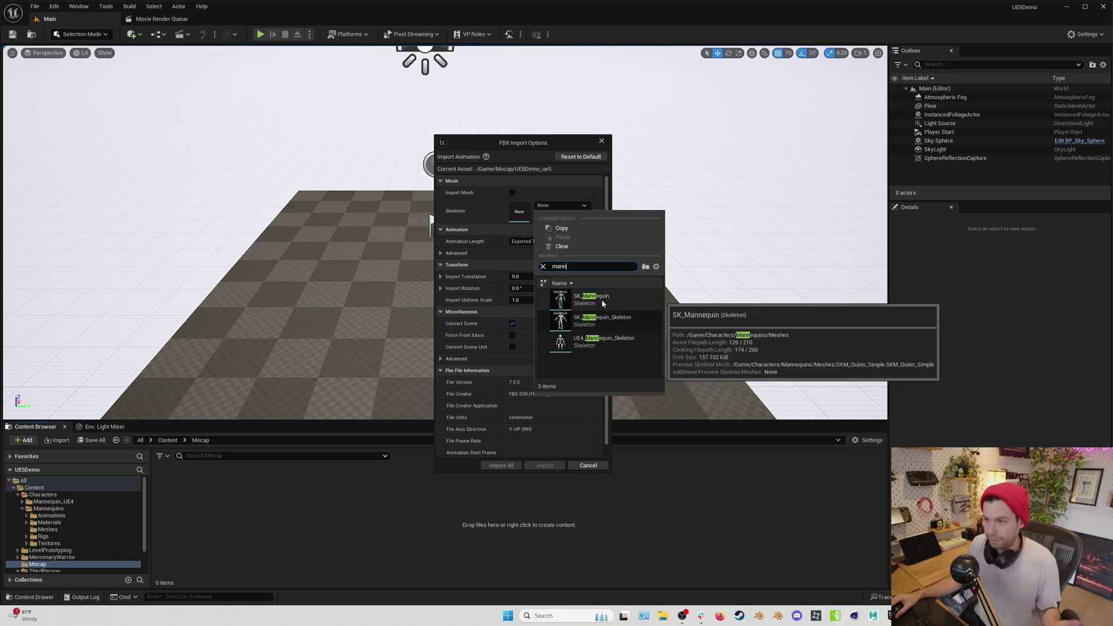
{"action": "left_click", "coordinate": [599, 300]}
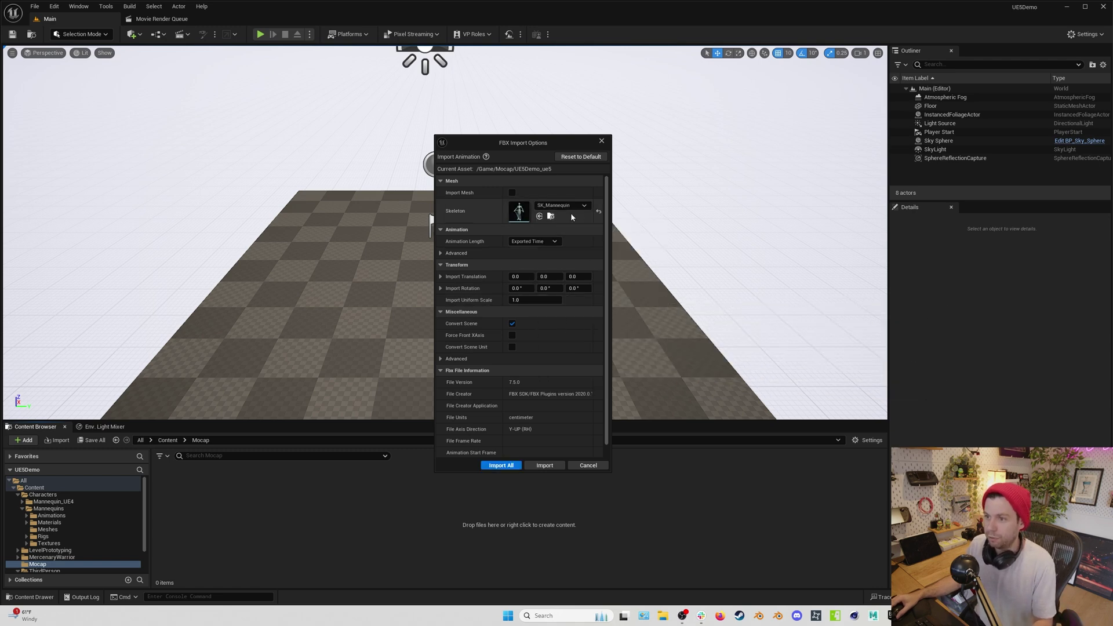
{"action": "left_click", "coordinate": [500, 465]}
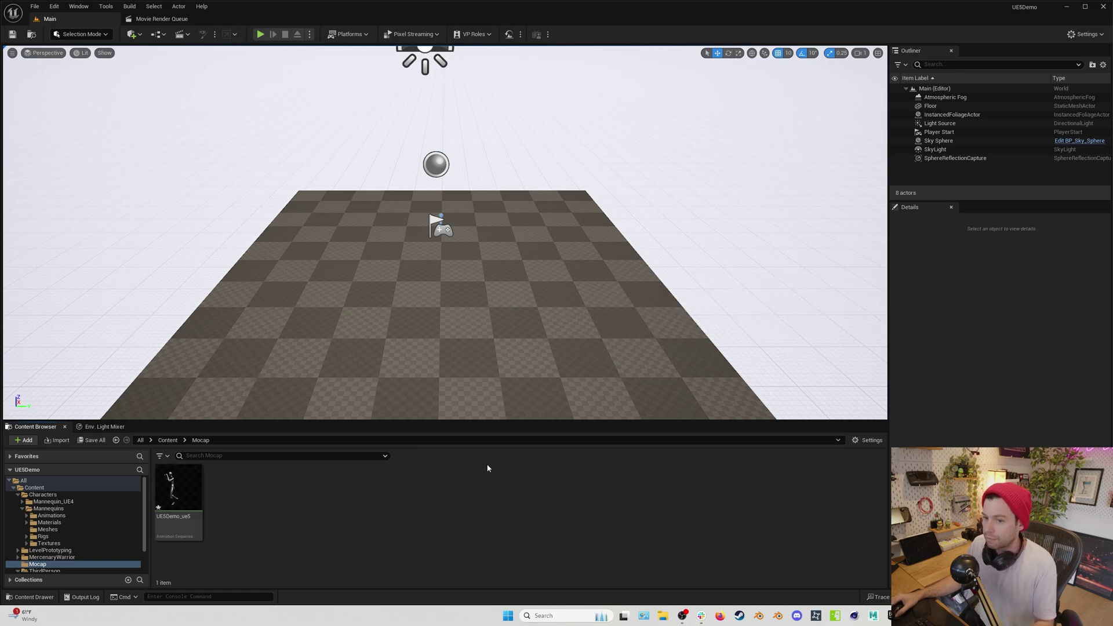
{"action": "double_click", "coordinate": [179, 493]}
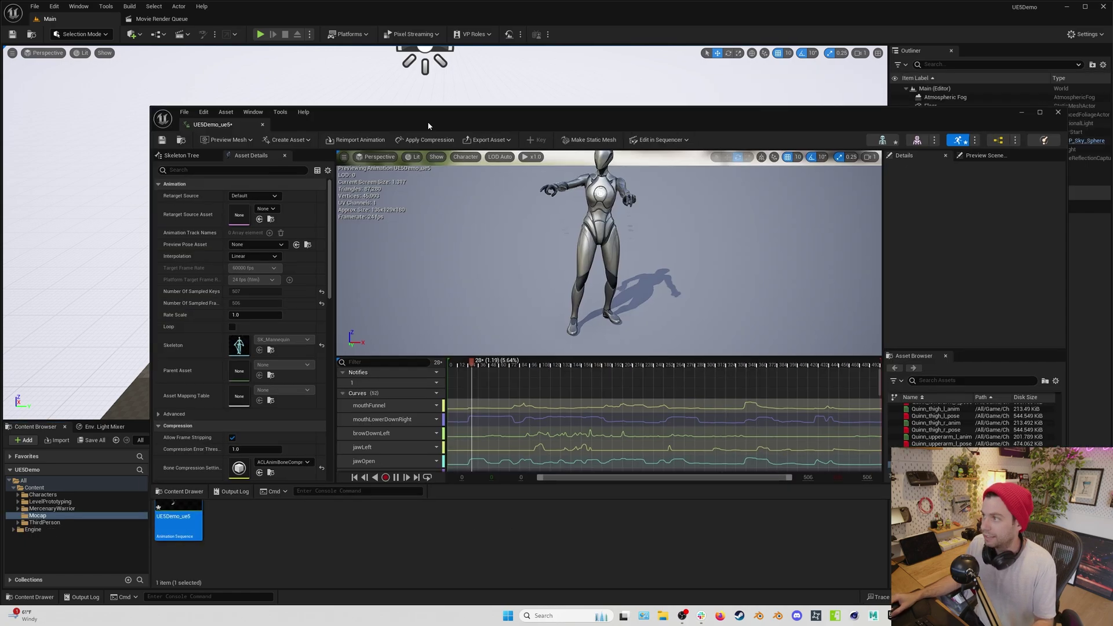
{"action": "left_click_drag", "start_coordinate": [428, 126], "coordinate": [304, 110]}
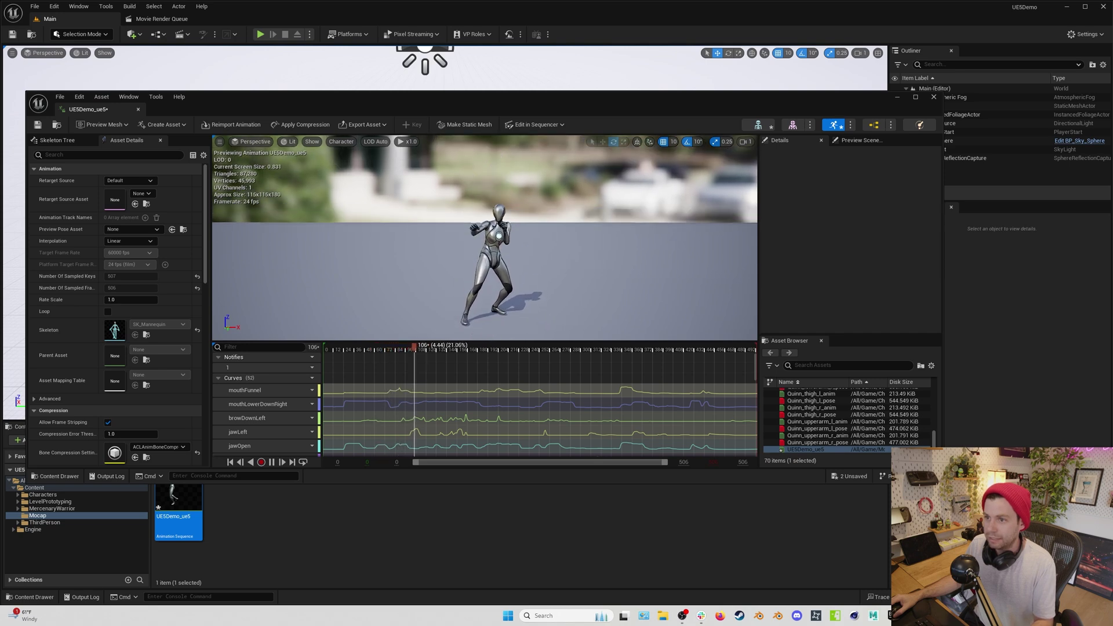
{"action": "left_click_drag", "start_coordinate": [460, 345], "coordinate": [520, 343]}
{"action": "scroll", "coordinate": [536, 215], "scroll_direction": "up", "scroll_amount": 8}
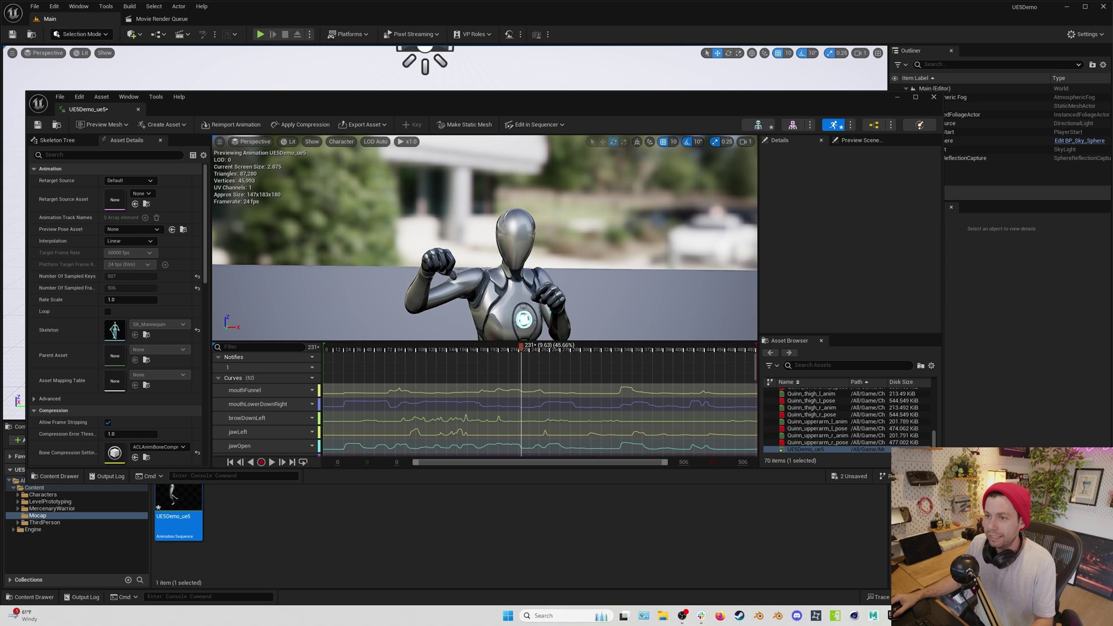
{"action": "left_click", "coordinate": [413, 377]}
{"action": "key", "text": "space"}
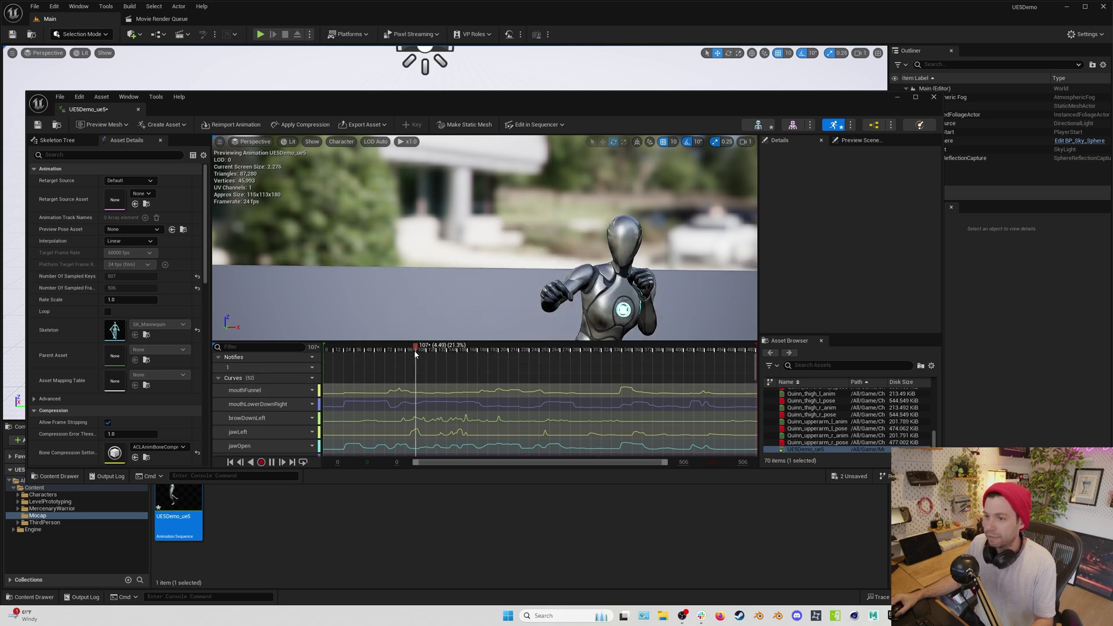
{"action": "scroll", "coordinate": [267, 408], "scroll_direction": "down", "scroll_amount": 10}
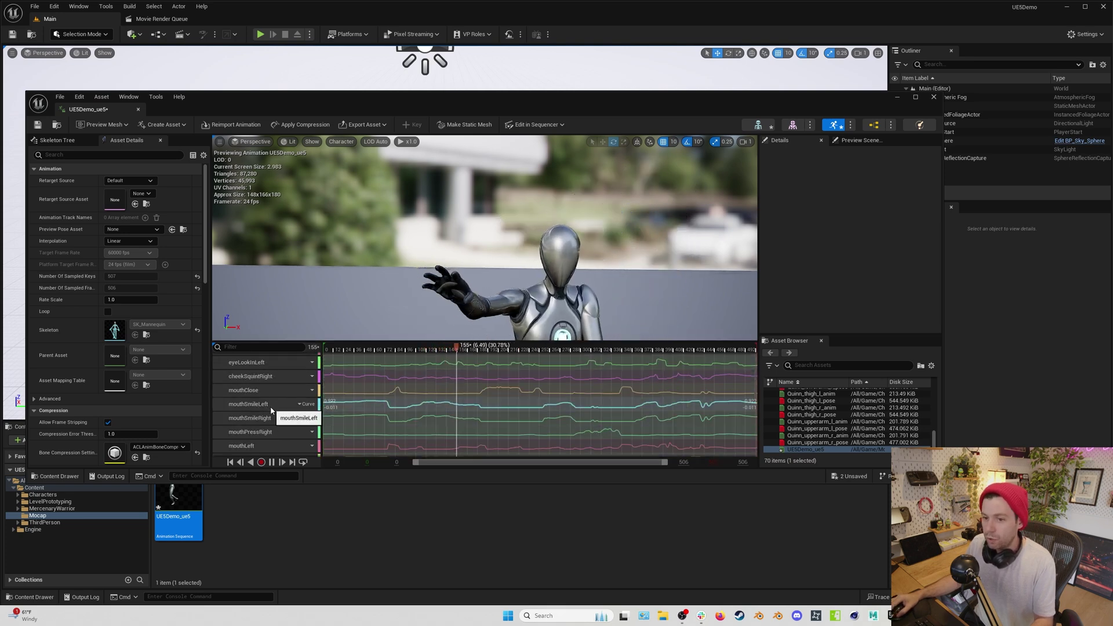
{"action": "scroll", "coordinate": [266, 406], "scroll_direction": "up", "scroll_amount": 5}
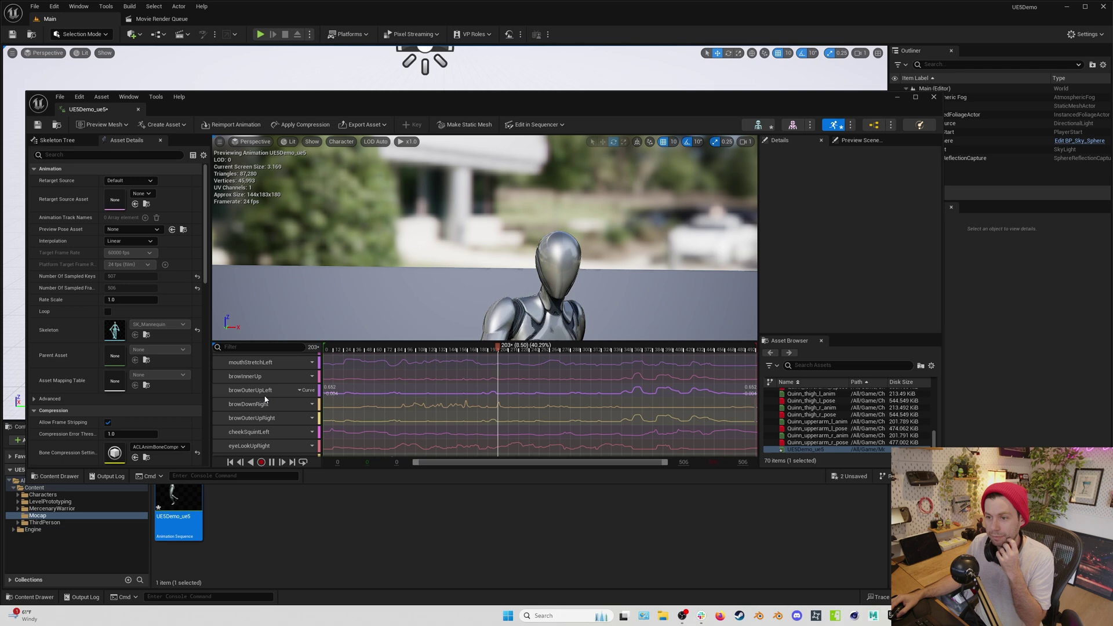
{"action": "scroll", "coordinate": [273, 416], "scroll_direction": "up", "scroll_amount": 5}
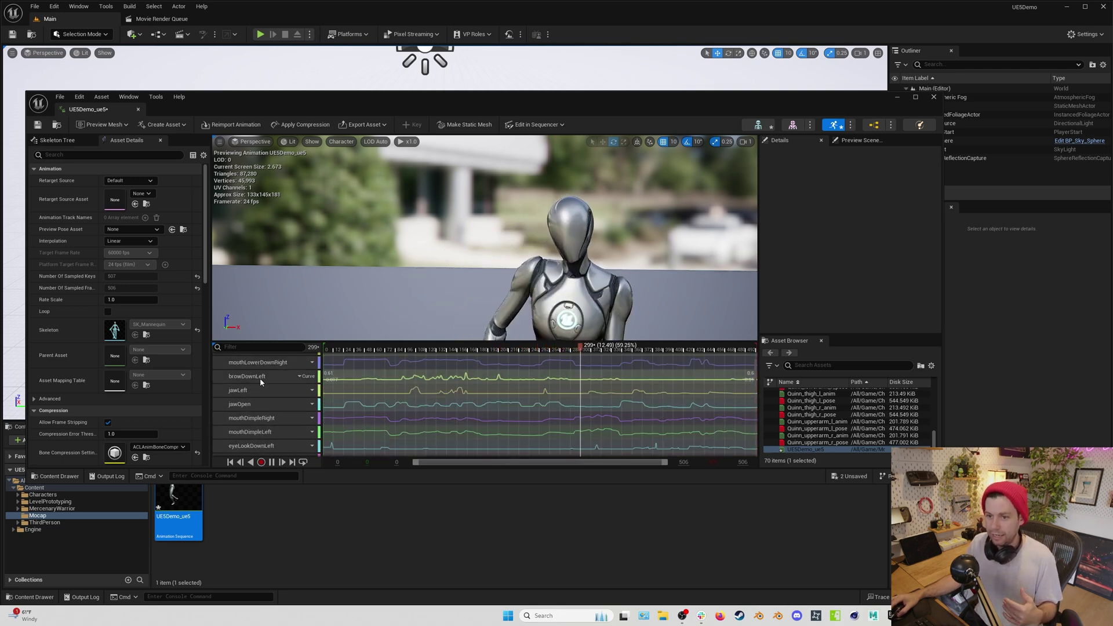
{"action": "scroll", "coordinate": [260, 400], "scroll_direction": "up", "scroll_amount": 3}
{"action": "left_click_drag", "start_coordinate": [256, 392], "coordinate": [260, 447]}
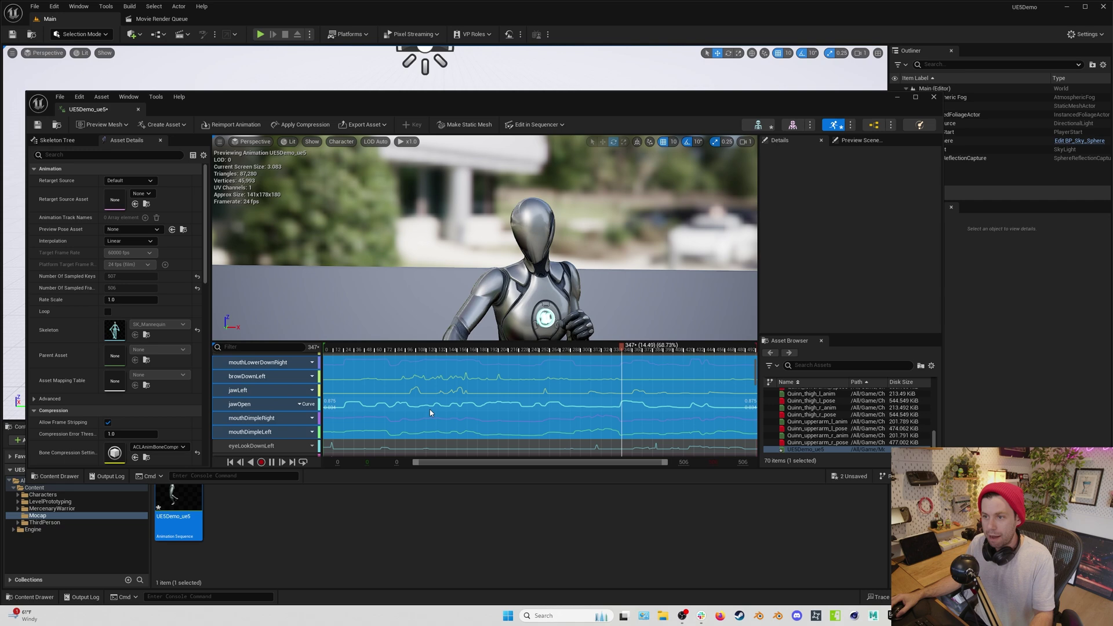
{"action": "left_click", "coordinate": [289, 390]}
{"action": "scroll", "coordinate": [293, 406], "scroll_direction": "up", "scroll_amount": 3}
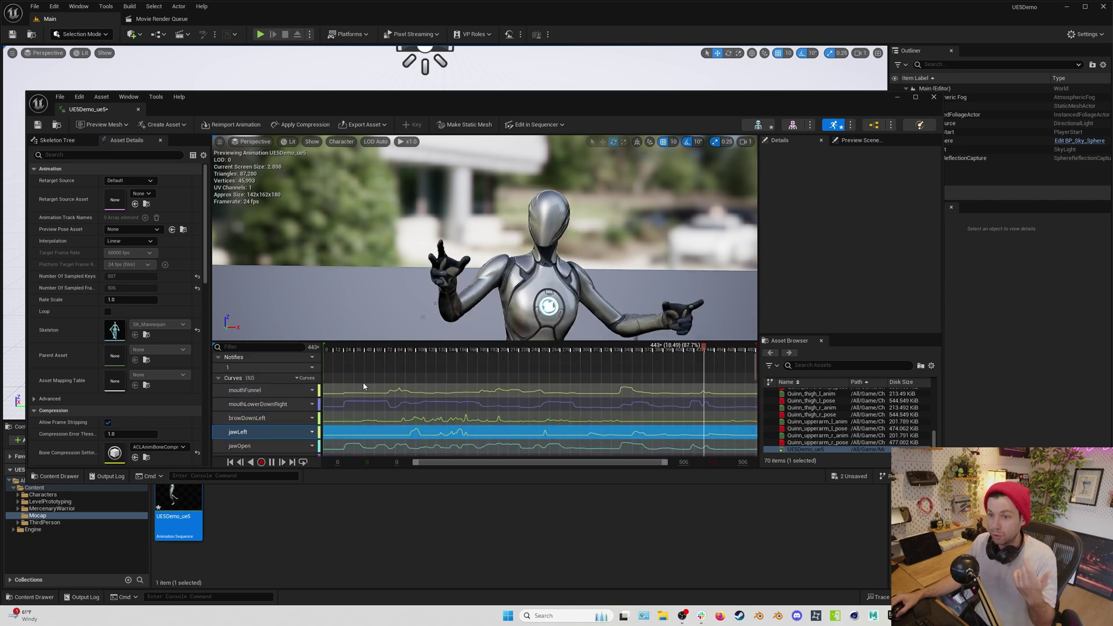
{"action": "left_click", "coordinate": [933, 98]}
Step: Open SK_MercenaryWarrior_WithoutHelmet from the MercenaryWarrior Meshes folder
{"action": "left_click", "coordinate": [185, 439]}
{"action": "left_click", "coordinate": [167, 440]}
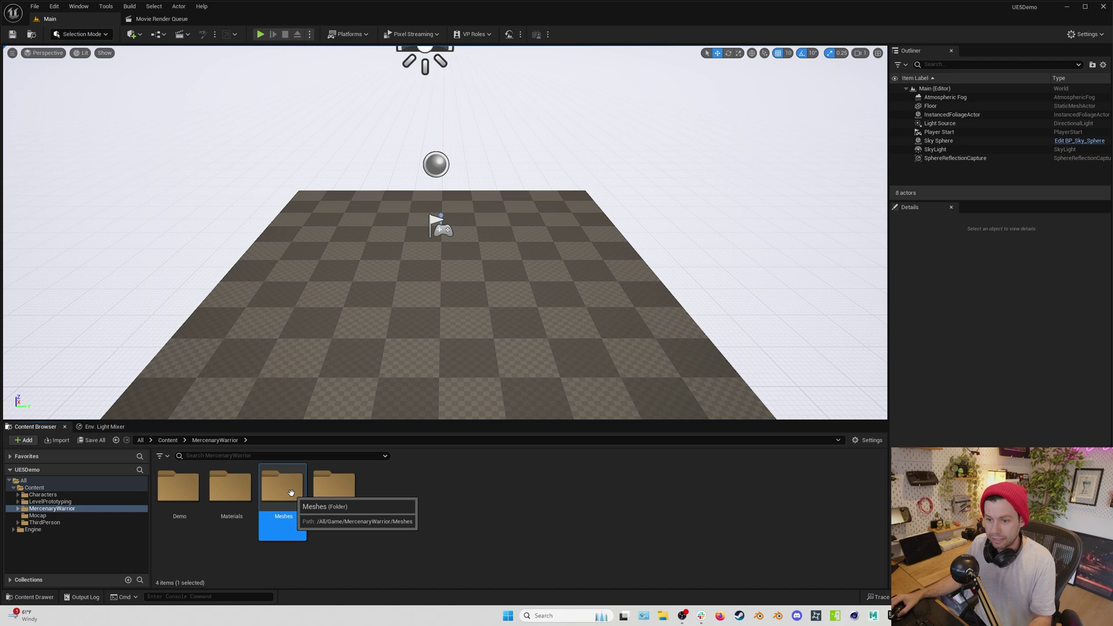
{"action": "double_click", "coordinate": [282, 487]}
{"action": "double_click", "coordinate": [290, 489]}
{"action": "scroll", "coordinate": [565, 502], "scroll_direction": "down", "scroll_amount": 1}
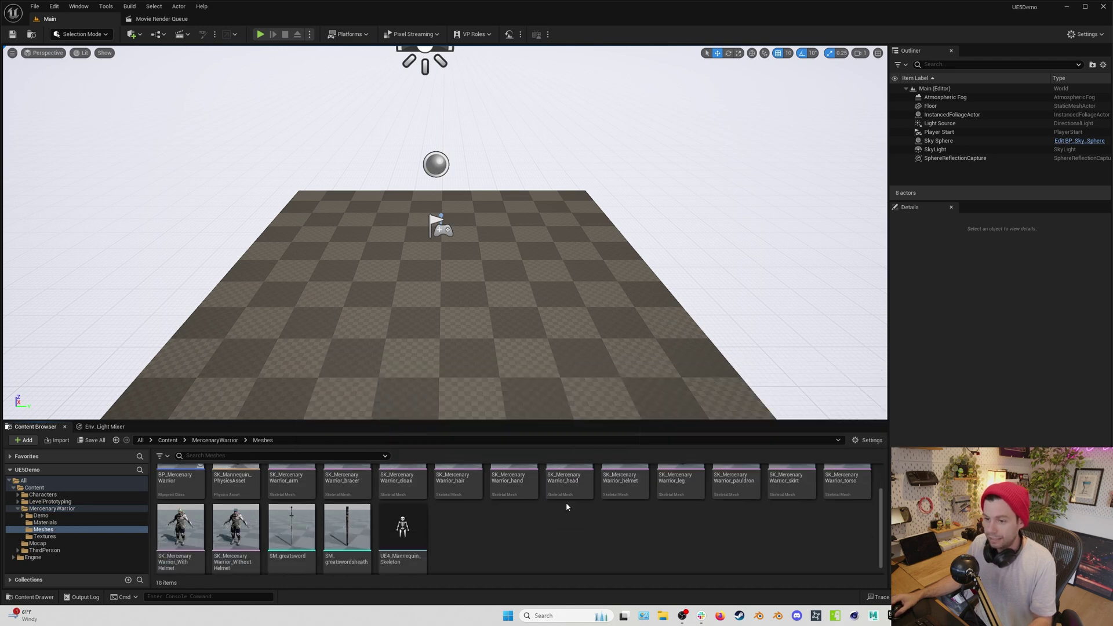
{"action": "scroll", "coordinate": [245, 522], "scroll_direction": "down", "scroll_amount": 1}
{"action": "left_click", "coordinate": [243, 519]}
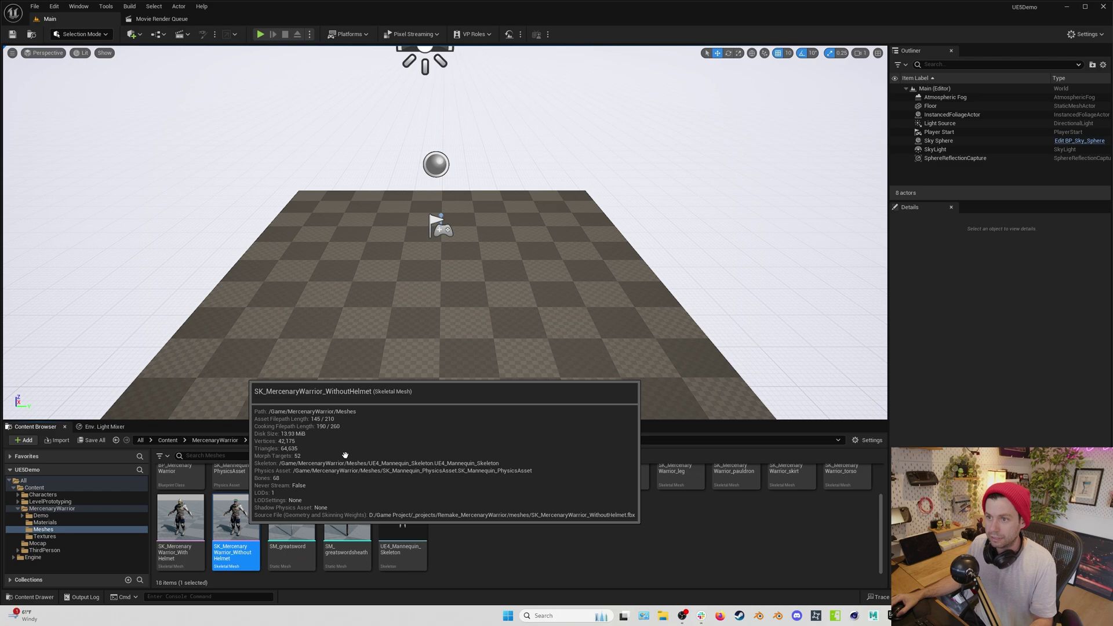
{"action": "double_click", "coordinate": [236, 522]}
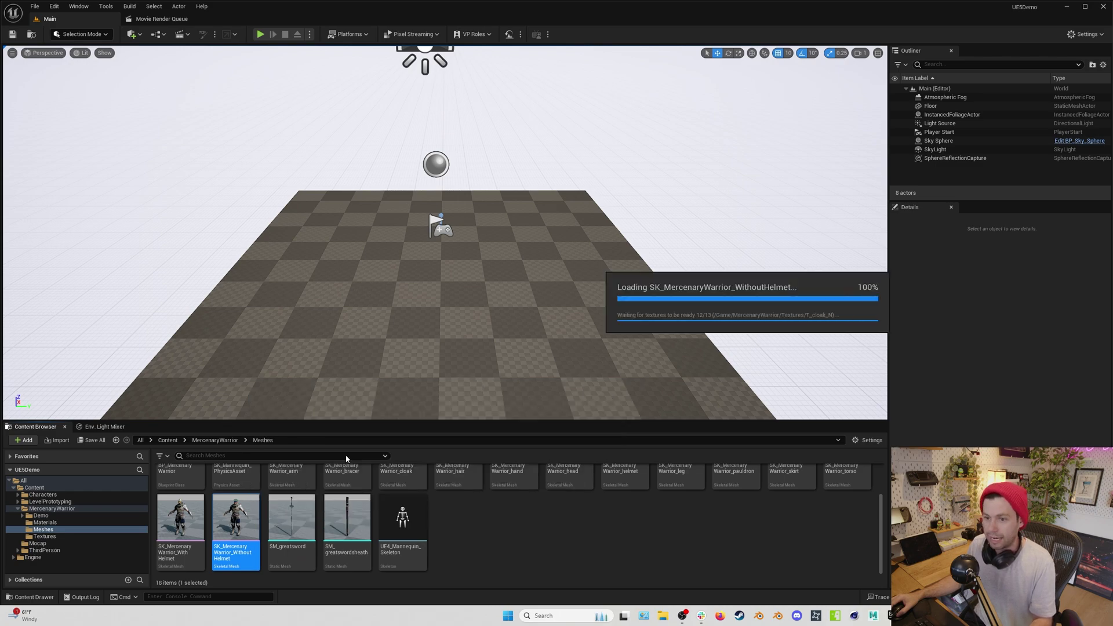
Step: Frame the face and scroll through morph targets such as jawOpen and mouthFunnel
{"action": "mouse_move", "coordinate": [493, 290]}
{"action": "right_mouse_down"}
{"action": "mouse_move", "coordinate": [492, 266]}
{"action": "mouse_move", "coordinate": [493, 325]}
{"action": "mouse_move", "coordinate": [492, 272]}
{"action": "right_mouse_up"}
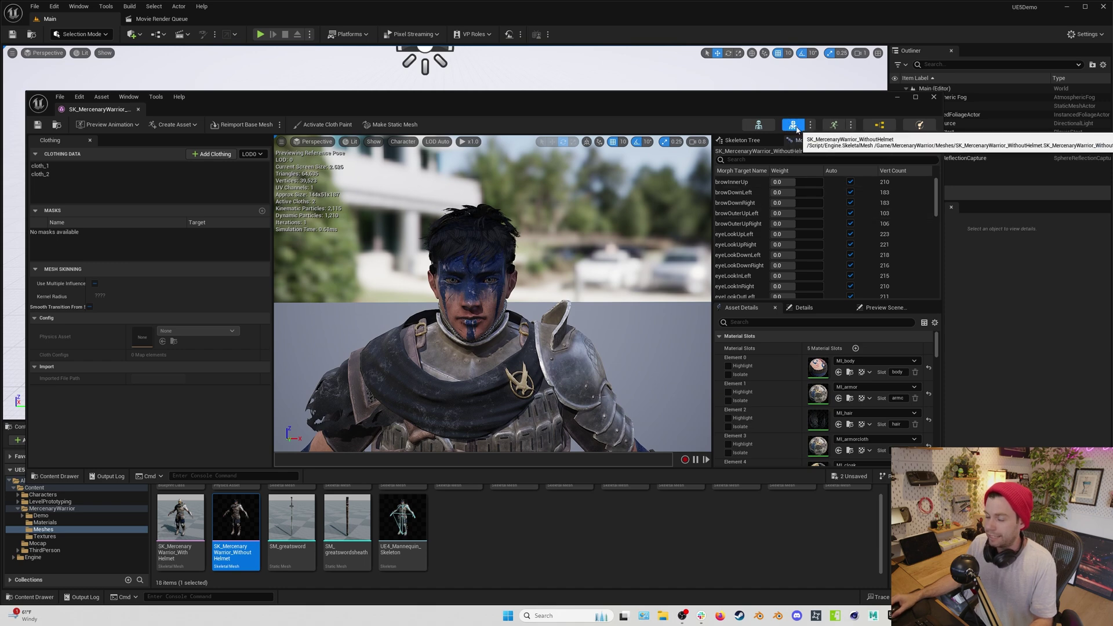
{"action": "scroll", "coordinate": [750, 209], "scroll_direction": "down", "scroll_amount": 10}
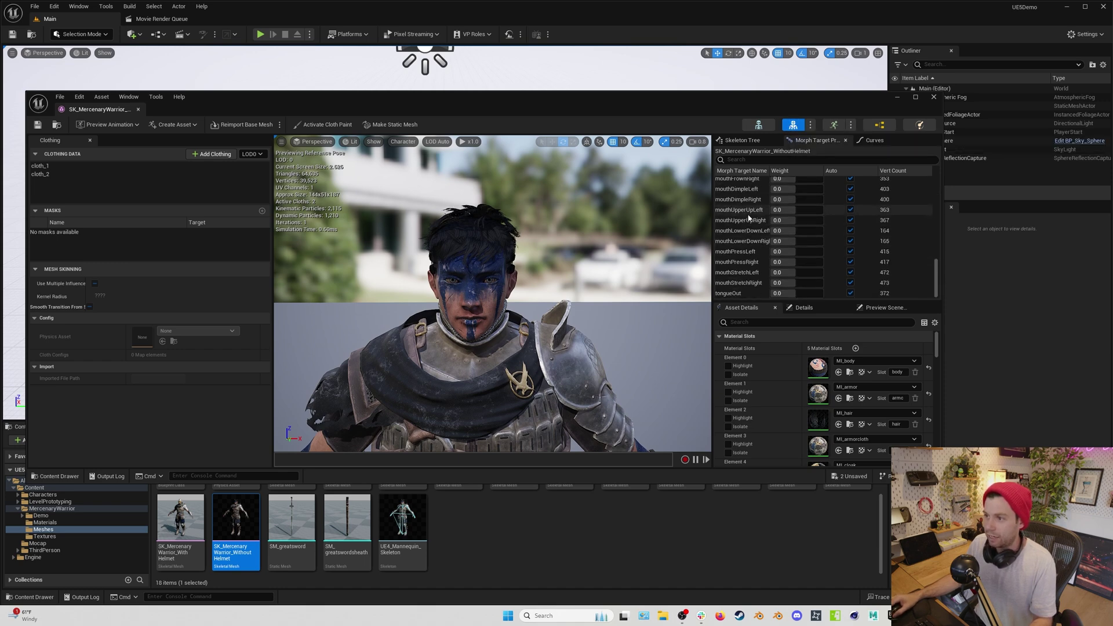
{"action": "scroll", "coordinate": [742, 231], "scroll_direction": "up", "scroll_amount": 6}
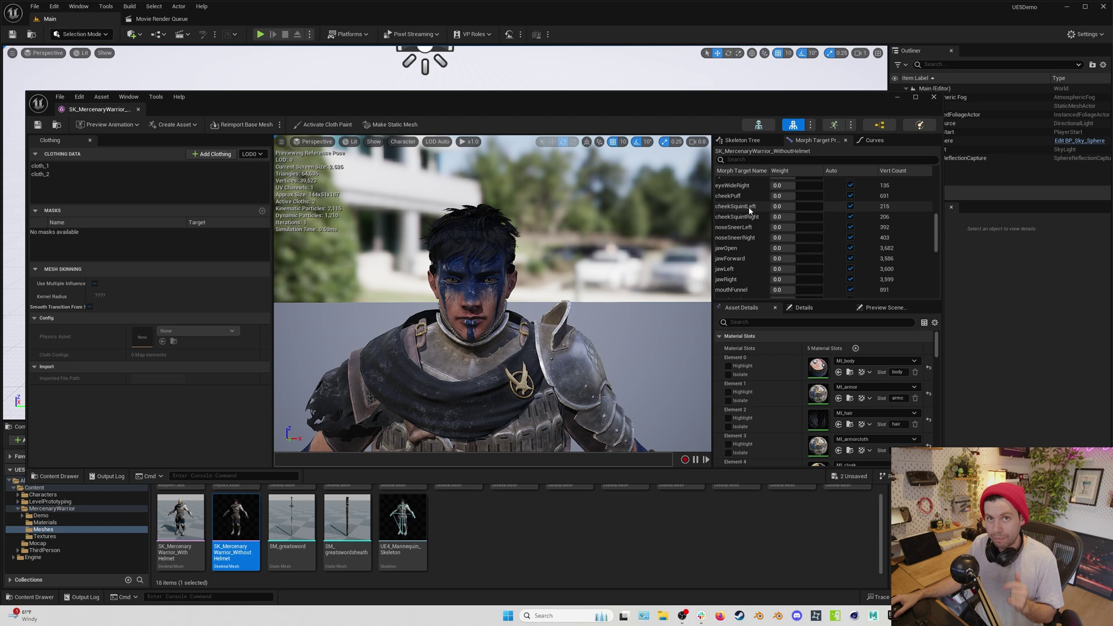
{"action": "scroll", "coordinate": [748, 203], "scroll_direction": "down", "scroll_amount": 5}
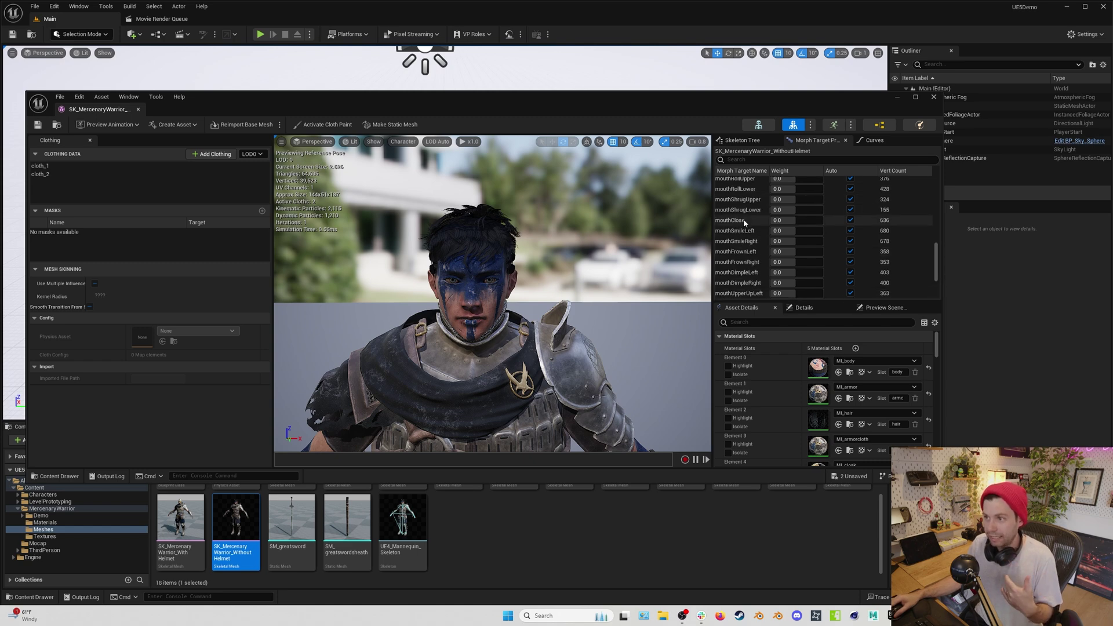
{"action": "scroll", "coordinate": [743, 221], "scroll_direction": "up", "scroll_amount": 4}
Step: Open the UE5Demo_ue5 animation from Mocap and scroll through its curves
{"action": "left_click_drag", "start_coordinate": [551, 109], "coordinate": [569, 57]}
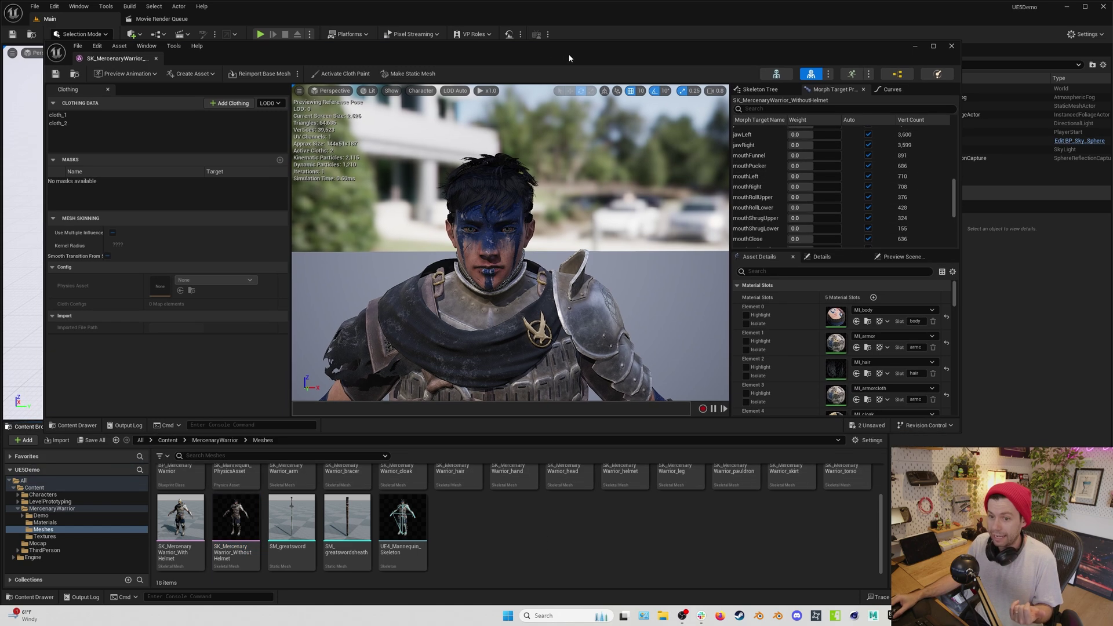
{"action": "left_click", "coordinate": [168, 441]}
{"action": "double_click", "coordinate": [334, 489]}
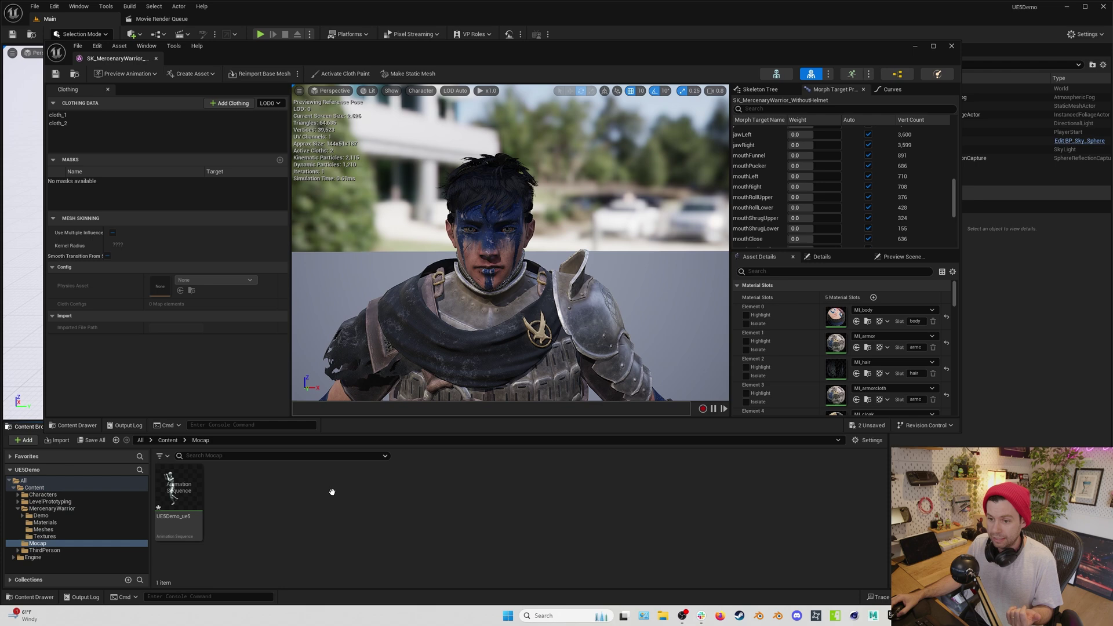
{"action": "double_click", "coordinate": [178, 490]}
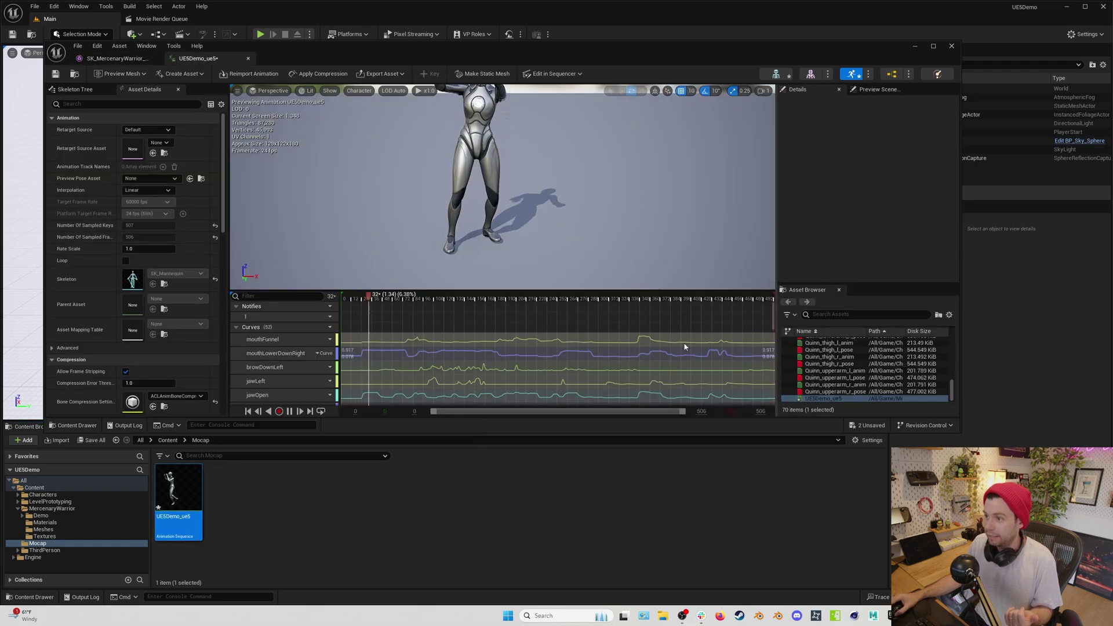
{"action": "scroll", "coordinate": [275, 351], "scroll_direction": "down", "scroll_amount": 5}
{"action": "scroll", "coordinate": [275, 352], "scroll_direction": "down", "scroll_amount": 5}
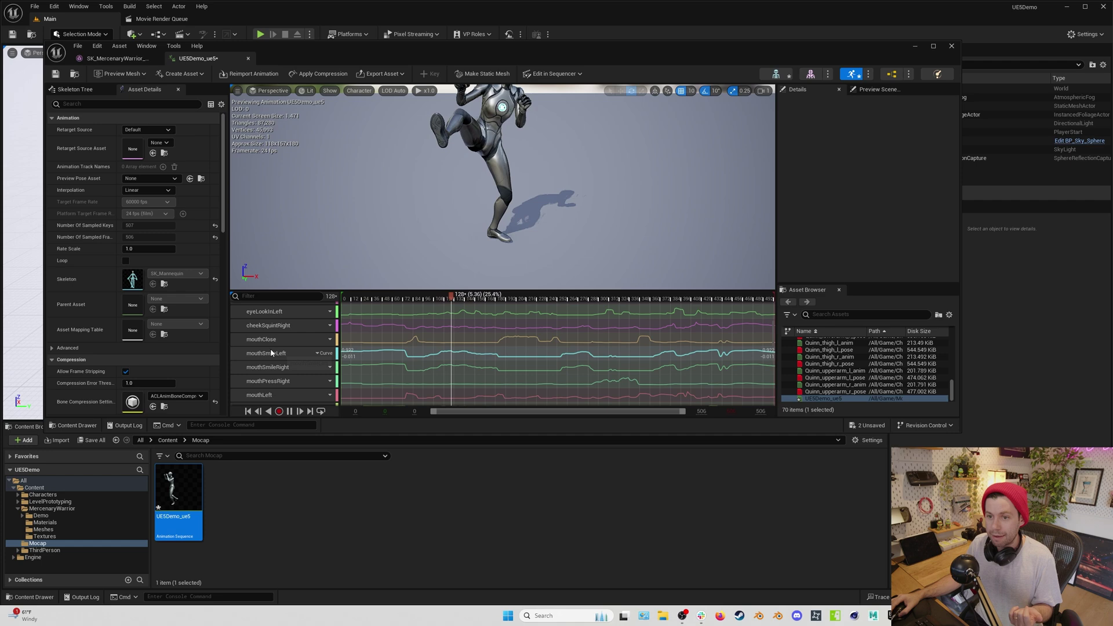
Step: Return to the warrior mesh editor and close it
{"action": "left_click", "coordinate": [116, 58]}
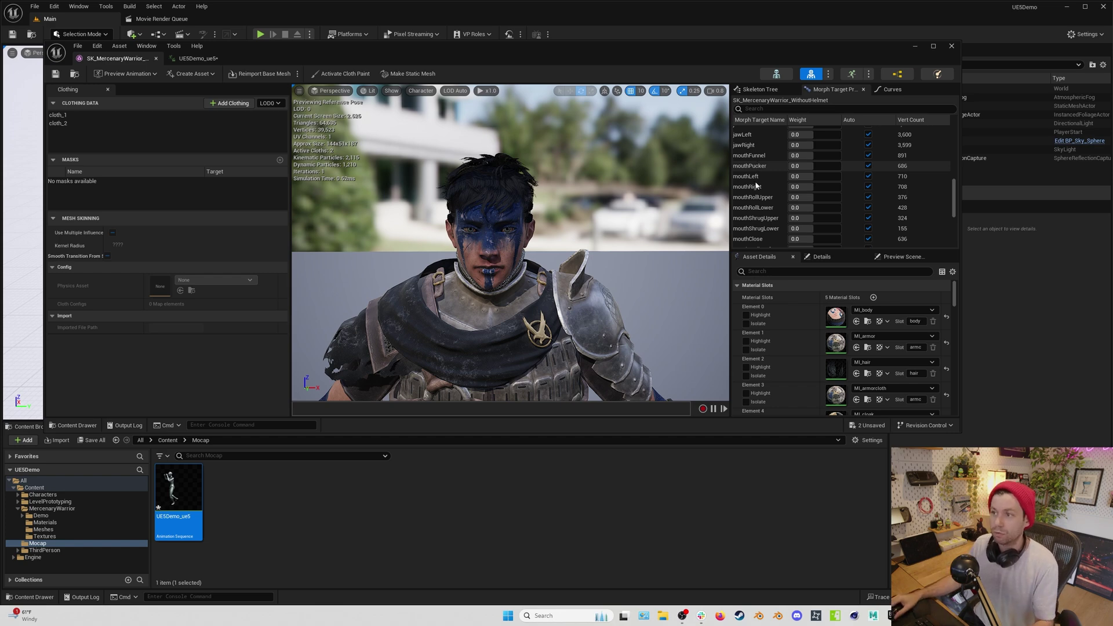
{"action": "scroll", "coordinate": [510, 243], "scroll_direction": "down", "scroll_amount": 5}
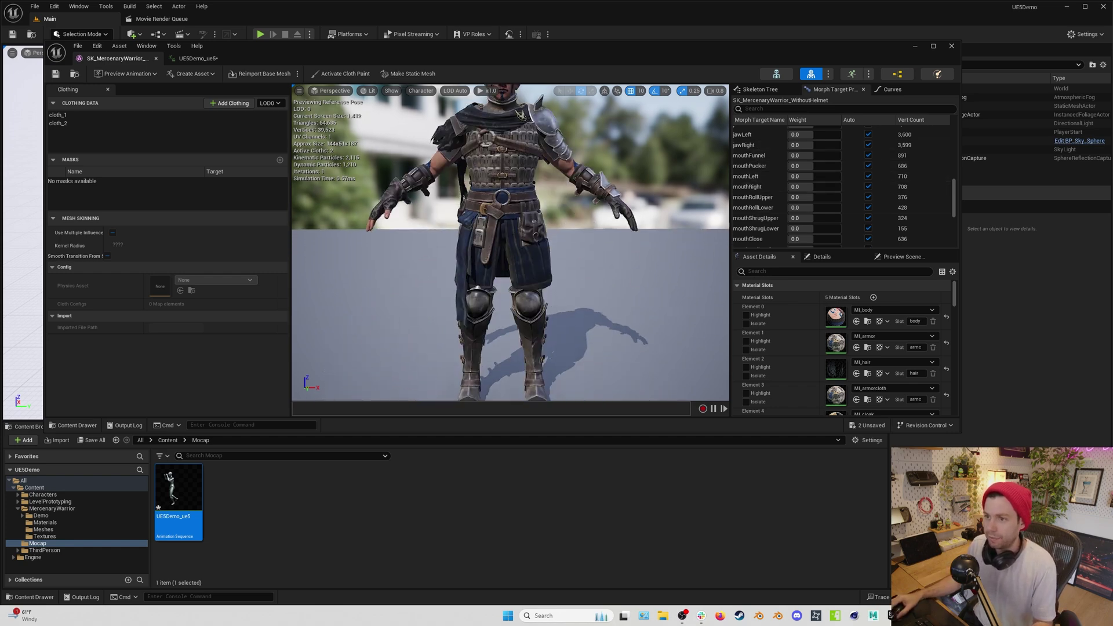
{"action": "left_click", "coordinate": [157, 58]}
Step: Close the animation editor and start Retarget Animations on UE5Demo_ue5
{"action": "left_click", "coordinate": [158, 58]}
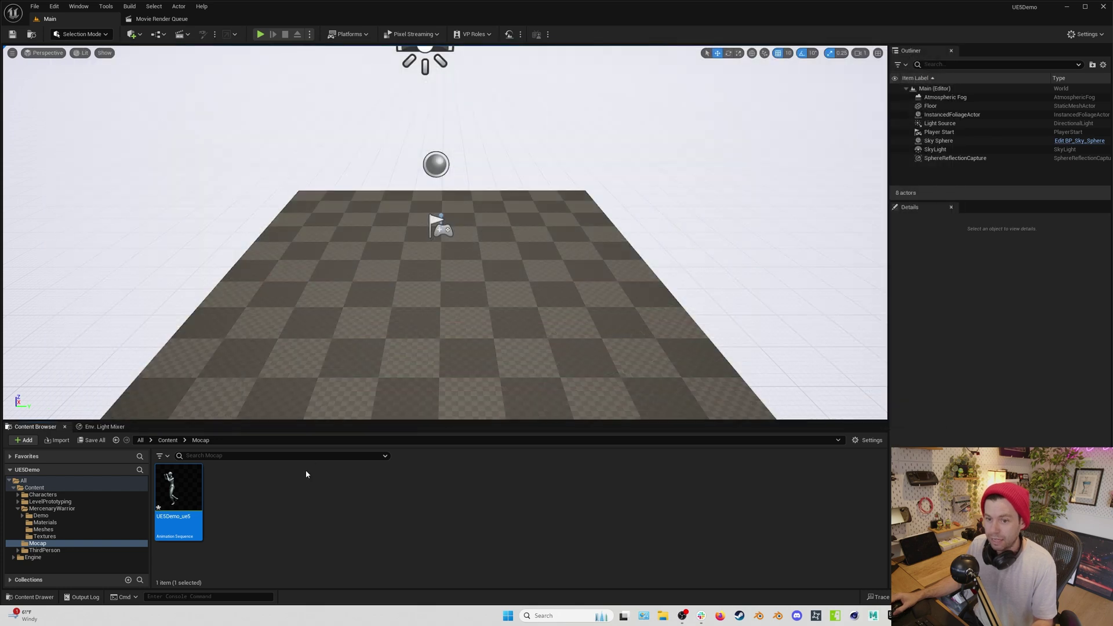
{"action": "right_click", "coordinate": [181, 486]}
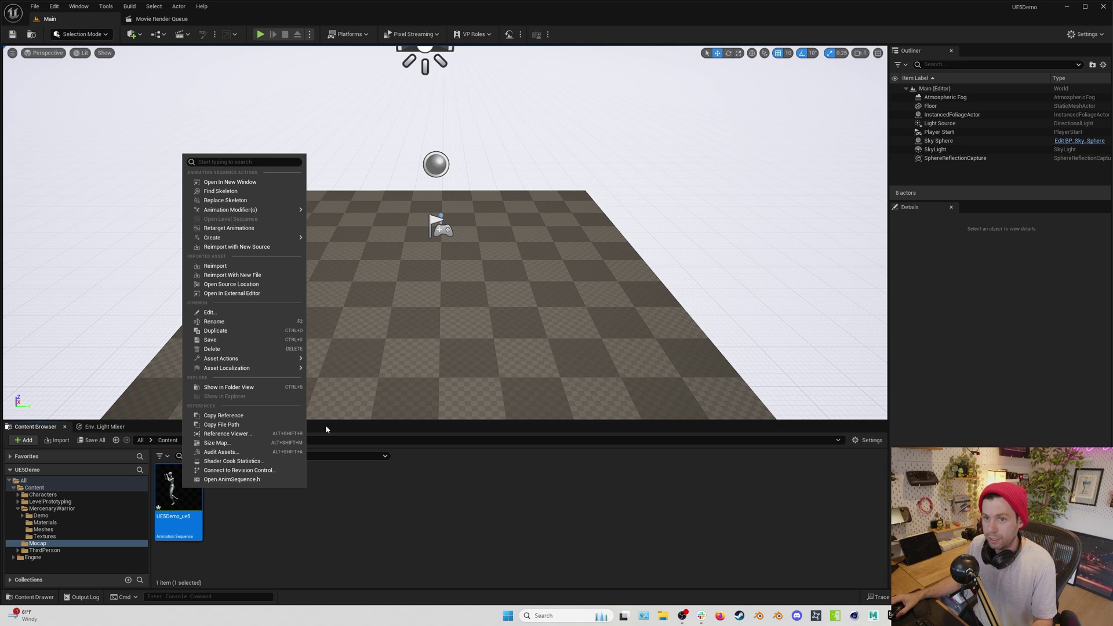
{"action": "mouse_move", "coordinate": [243, 236]}
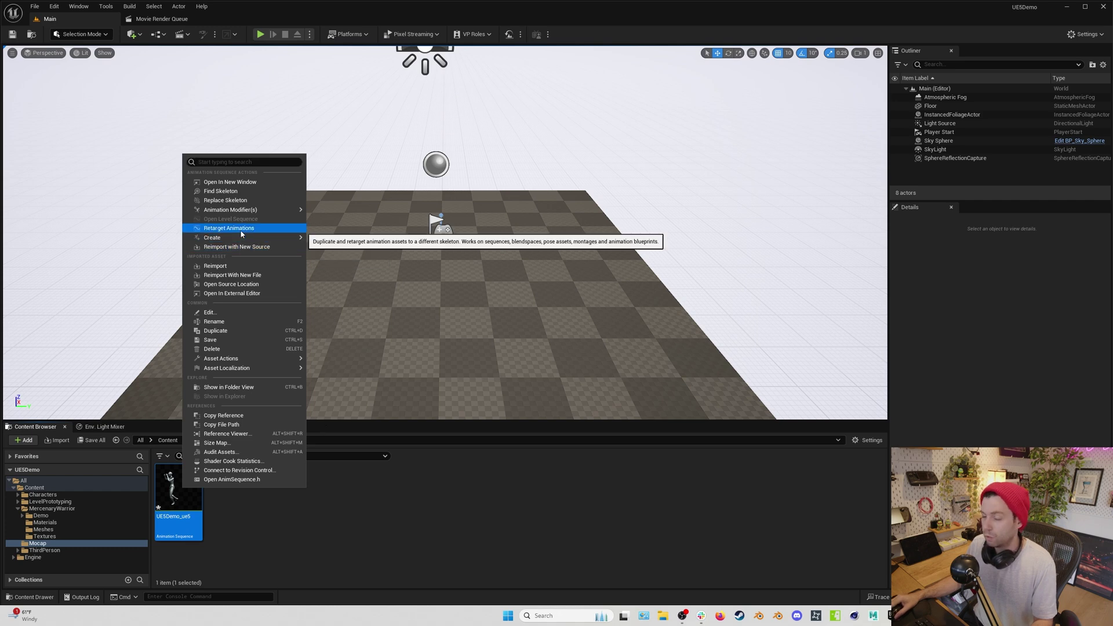
{"action": "left_click", "coordinate": [241, 228]}
Step: Target SK_MercenaryWarrior_WithoutHelmet and select UE5Demo_ue5 to preview it on the warrior
{"action": "left_click_drag", "start_coordinate": [680, 152], "coordinate": [527, 135]}
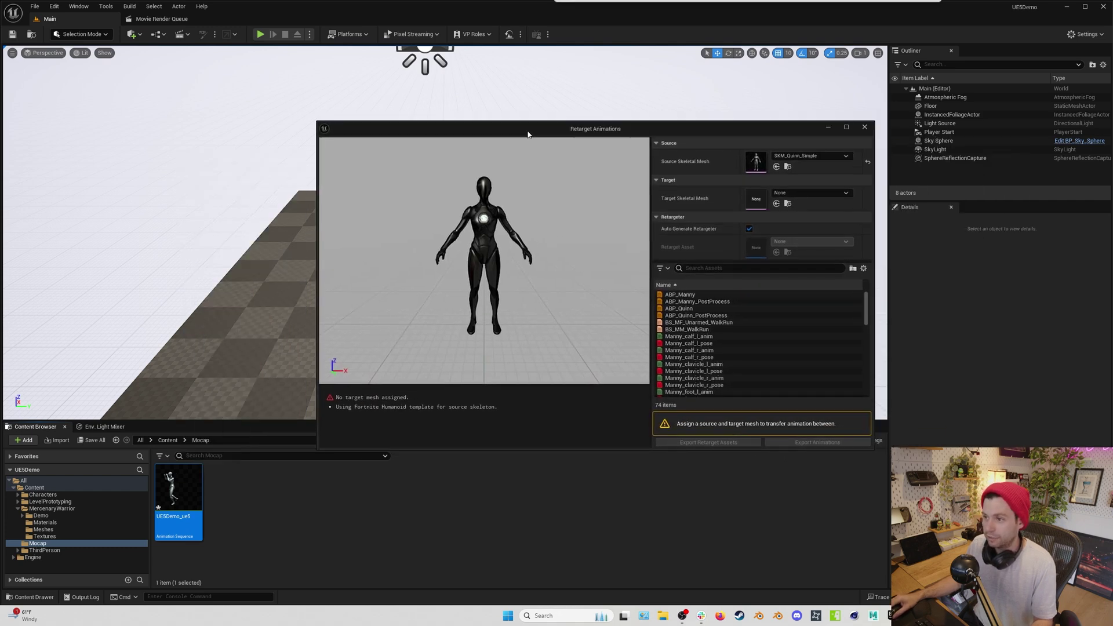
{"action": "left_click", "coordinate": [817, 194]}
{"action": "scroll", "coordinate": [842, 305], "scroll_direction": "down", "scroll_amount": 5}
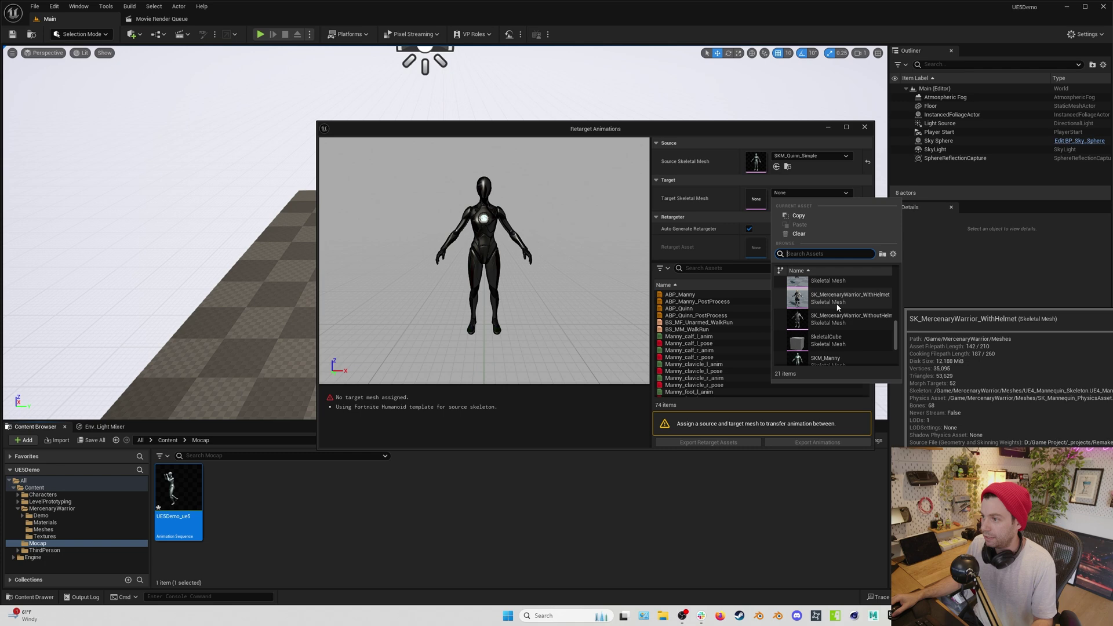
{"action": "left_click", "coordinate": [849, 318]}
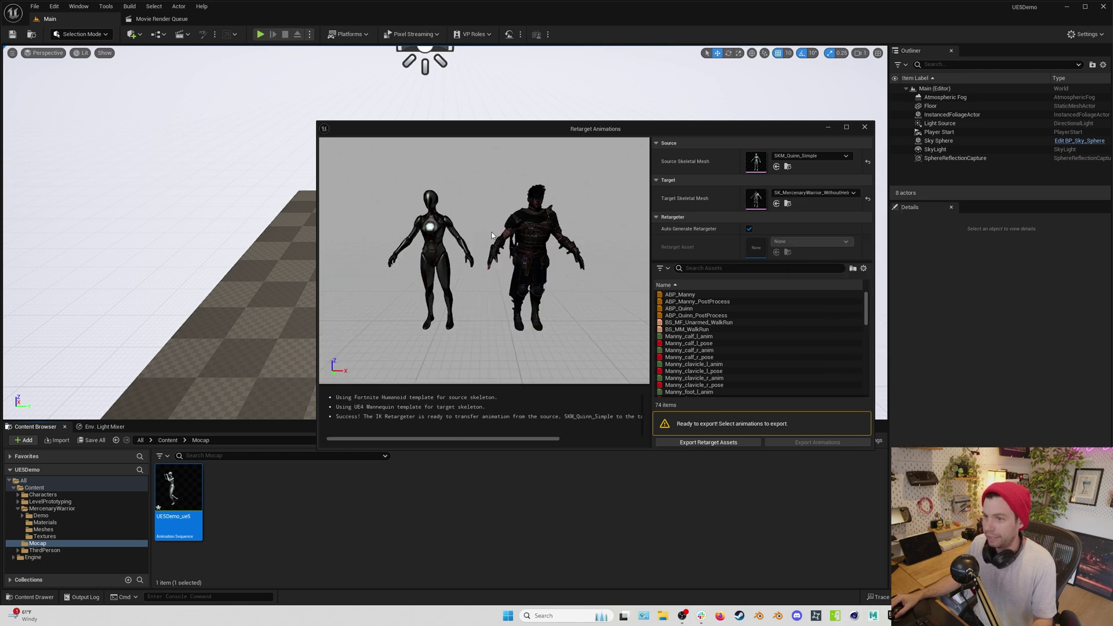
{"action": "left_click_drag", "start_coordinate": [492, 235], "coordinate": [528, 226]}
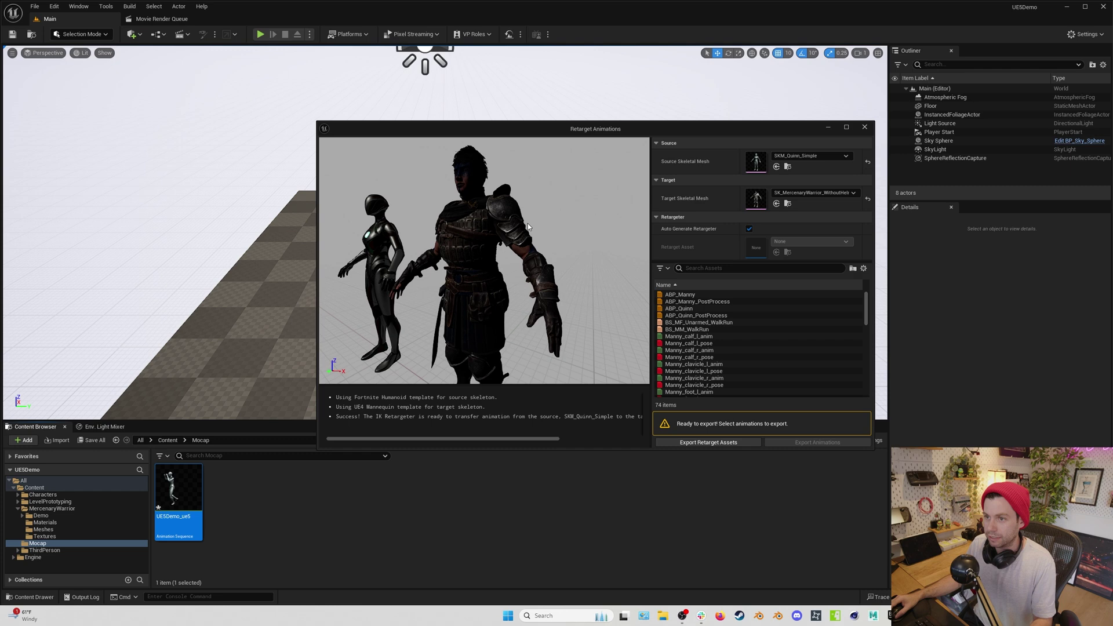
{"action": "scroll", "coordinate": [740, 328], "scroll_direction": "down", "scroll_amount": 15}
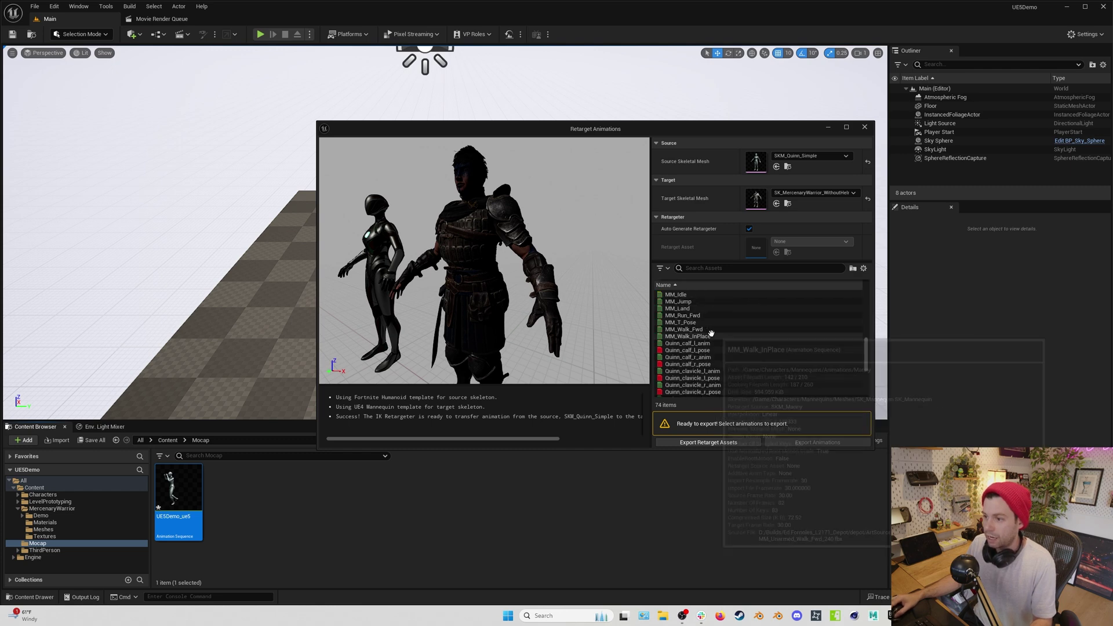
{"action": "scroll", "coordinate": [712, 348], "scroll_direction": "down", "scroll_amount": 2}
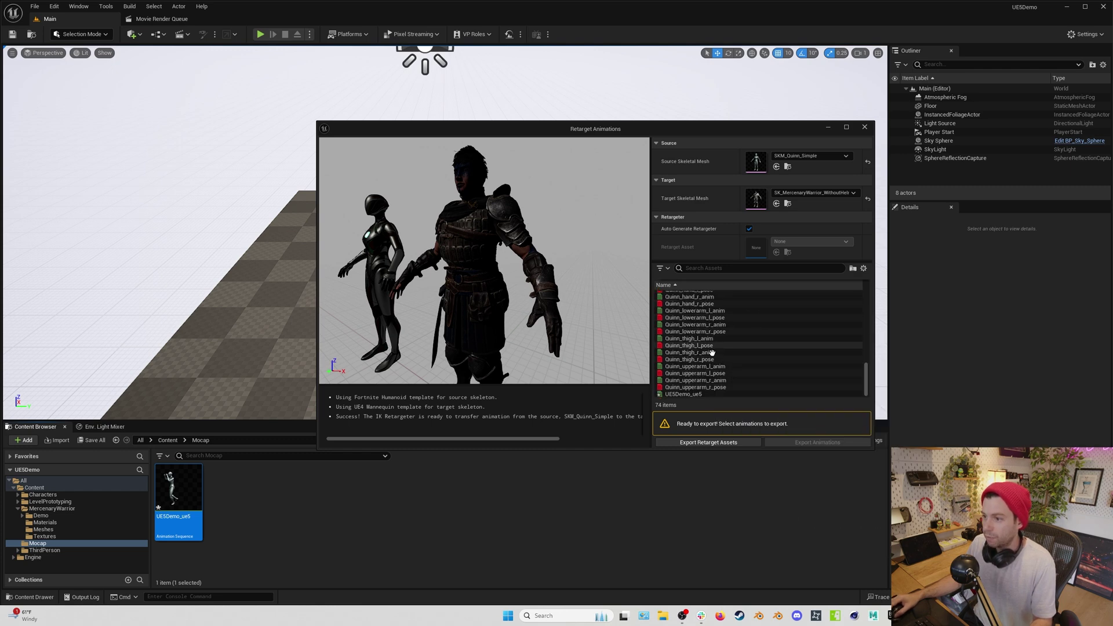
{"action": "left_click", "coordinate": [708, 394]}
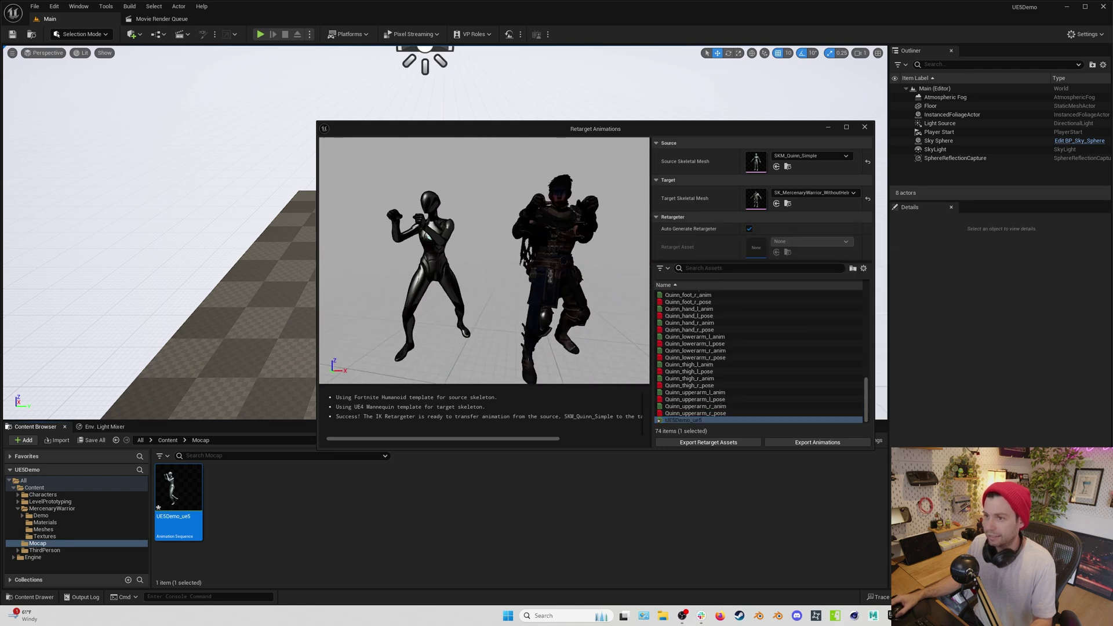
Step: Export the retargeted animation into Mocap, then start exporting retarget assets to MercenaryWarrior
{"action": "left_click", "coordinate": [798, 443]}
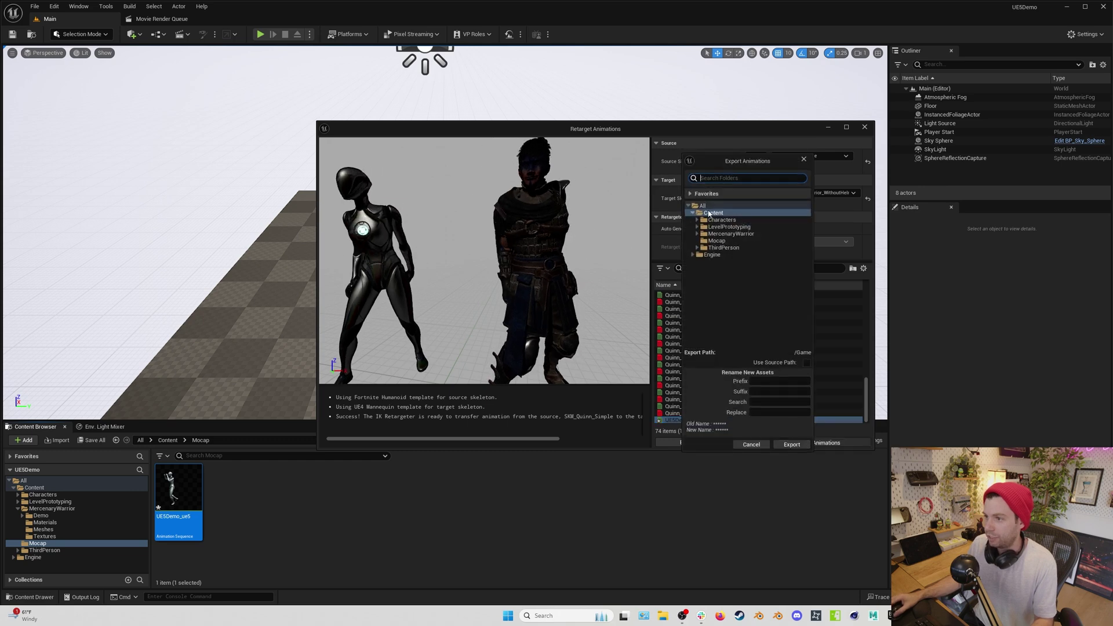
{"action": "left_click", "coordinate": [725, 242]}
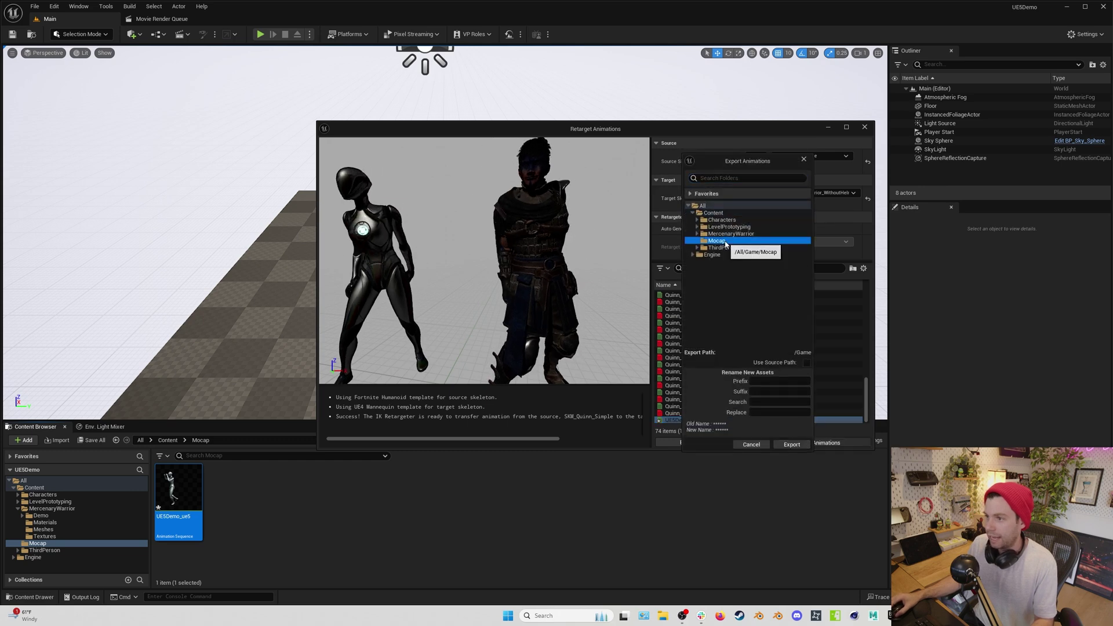
{"action": "left_click", "coordinate": [792, 445]}
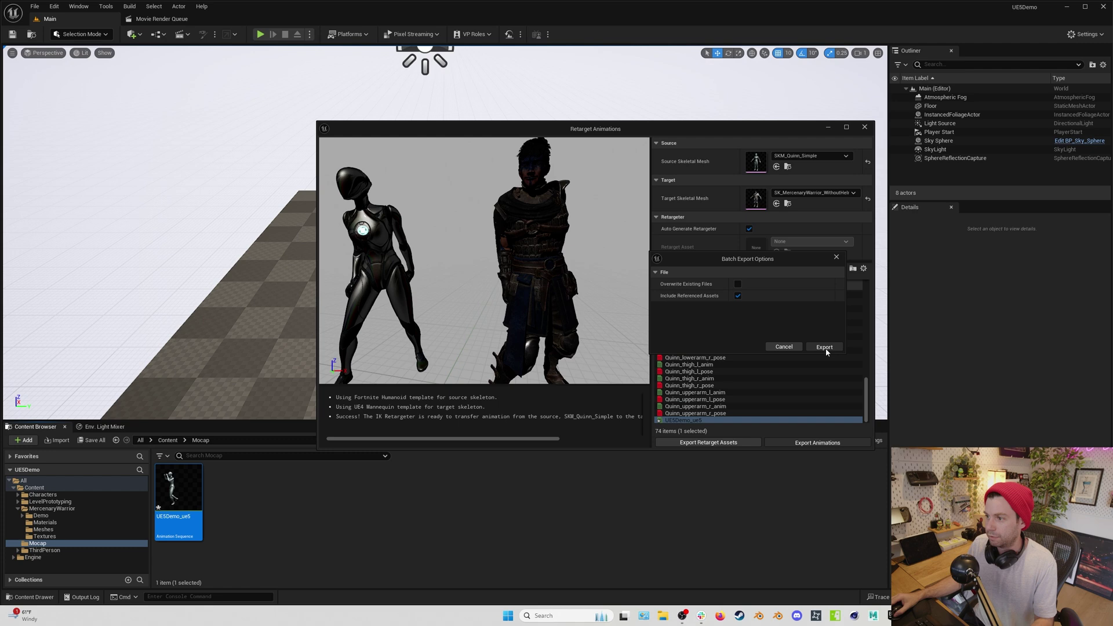
{"action": "left_click", "coordinate": [824, 347]}
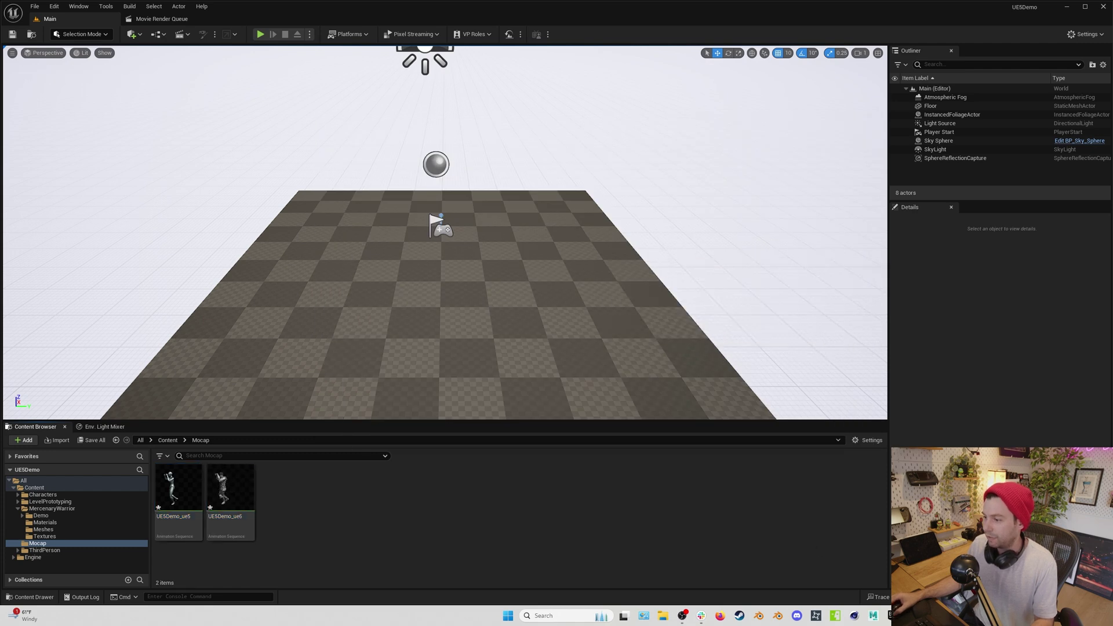
{"action": "left_click_drag", "start_coordinate": [585, 131], "coordinate": [549, 129]}
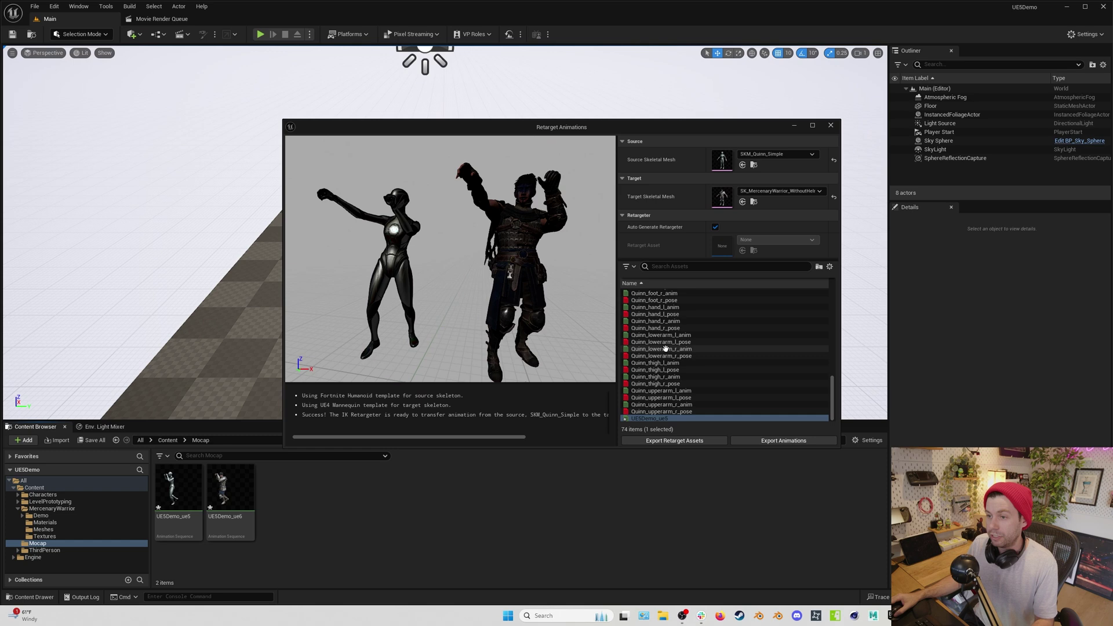
{"action": "left_click", "coordinate": [684, 443]}
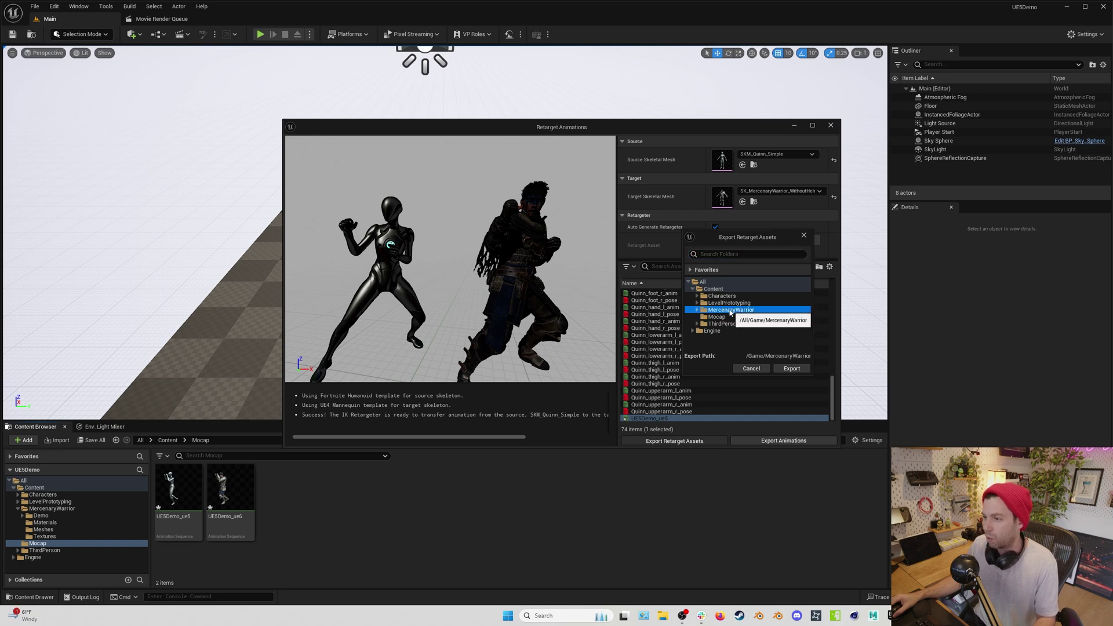
Step: Close the retarget windows and preview UE5Demo_ue6 from Mocap on the warrior
{"action": "left_click", "coordinate": [790, 369]}
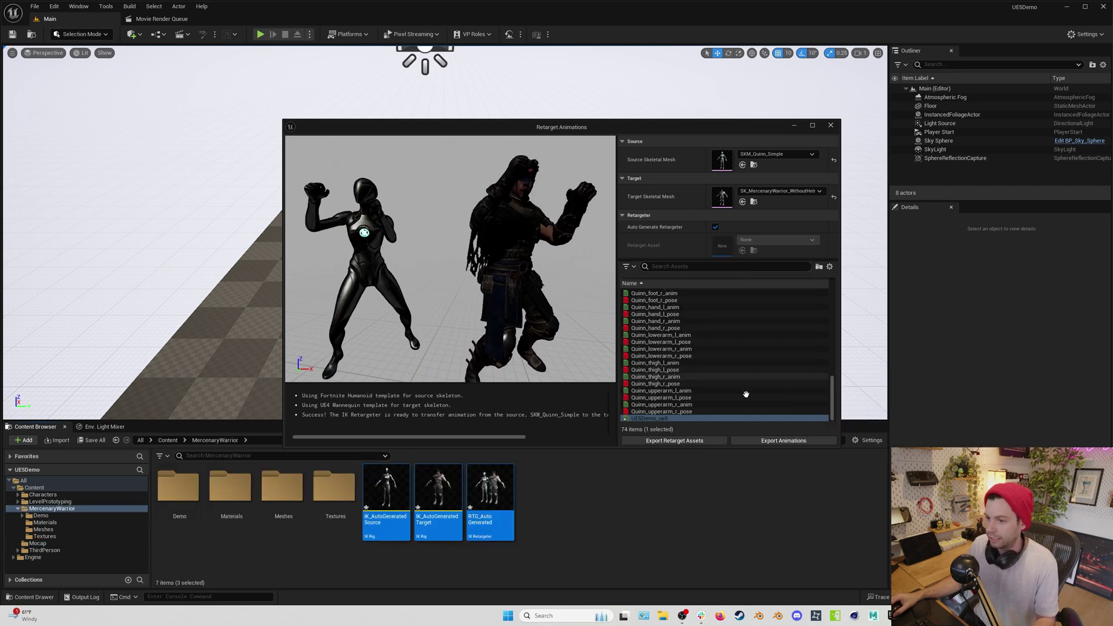
{"action": "left_click", "coordinate": [831, 126]}
{"action": "left_click", "coordinate": [593, 516]}
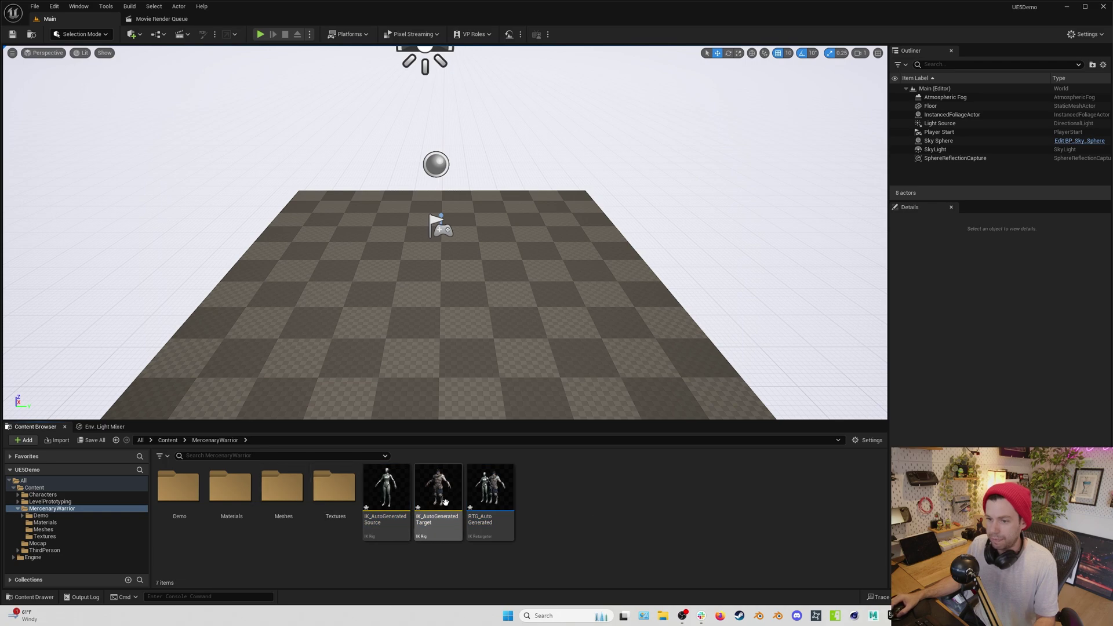
{"action": "left_click", "coordinate": [168, 440]}
{"action": "left_click", "coordinate": [340, 483]}
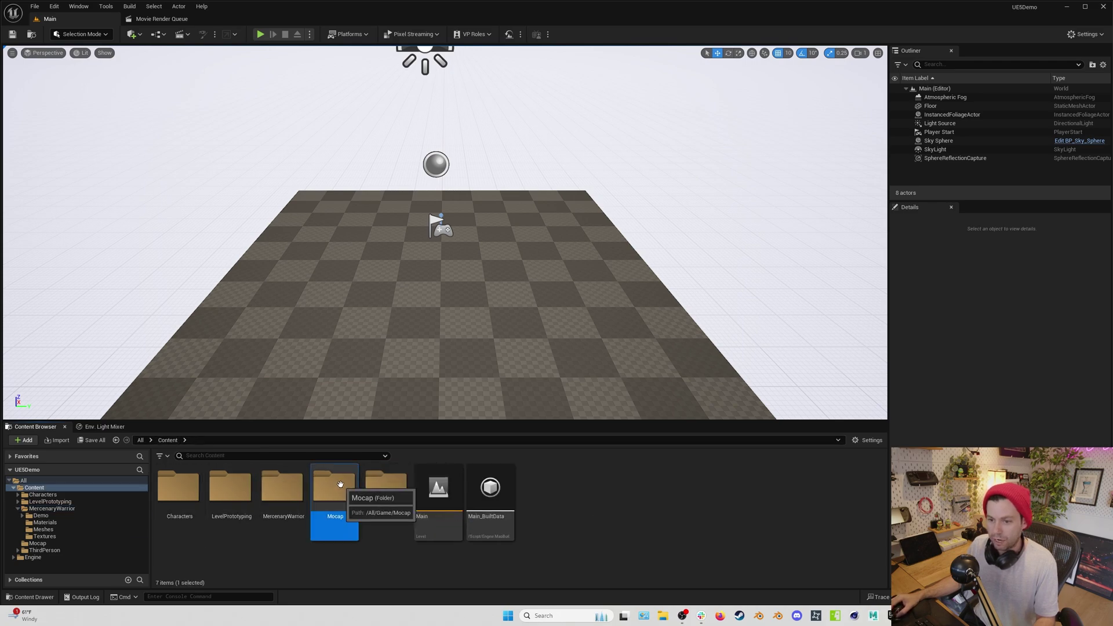
{"action": "double_click", "coordinate": [341, 483]}
{"action": "double_click", "coordinate": [230, 490]}
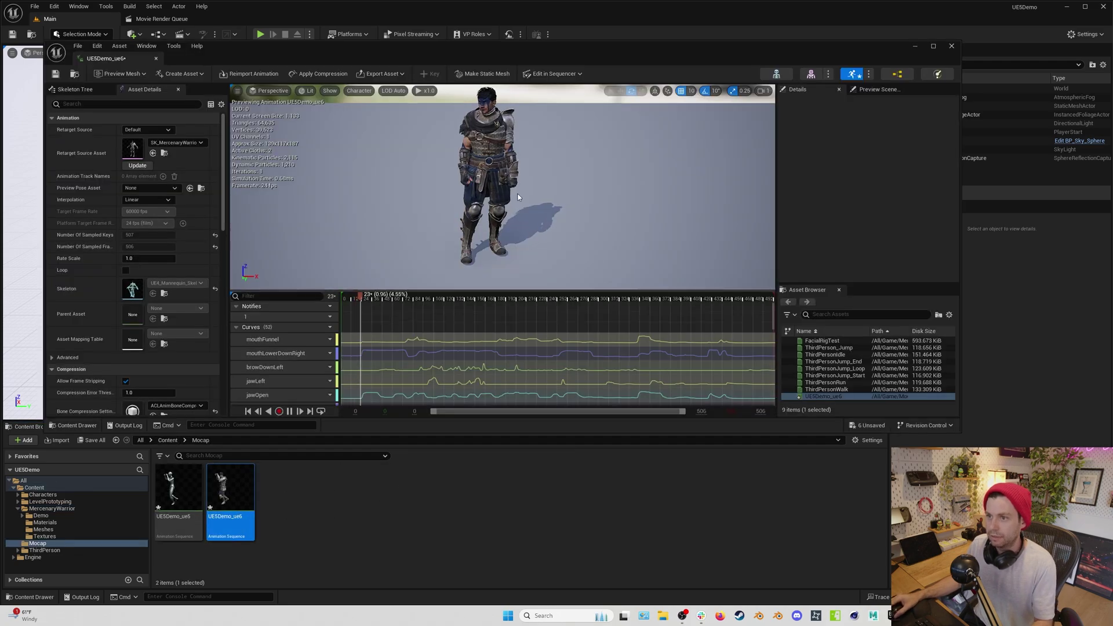
{"action": "scroll", "coordinate": [517, 197], "scroll_direction": "up", "scroll_amount": 6}
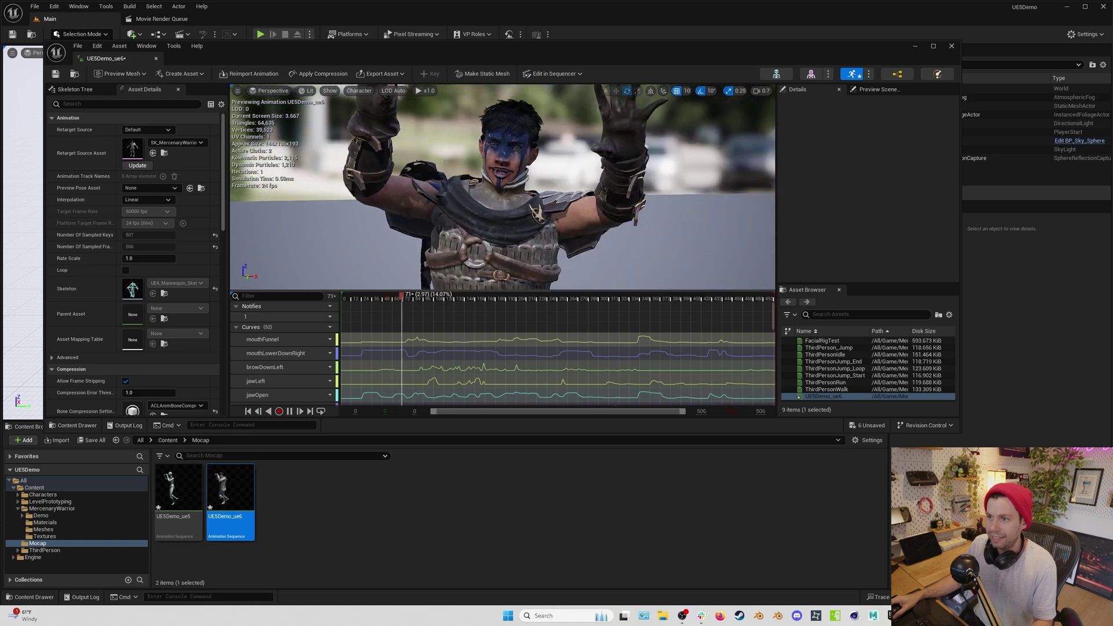
{"action": "scroll", "coordinate": [503, 192], "scroll_direction": "down", "scroll_amount": 5}
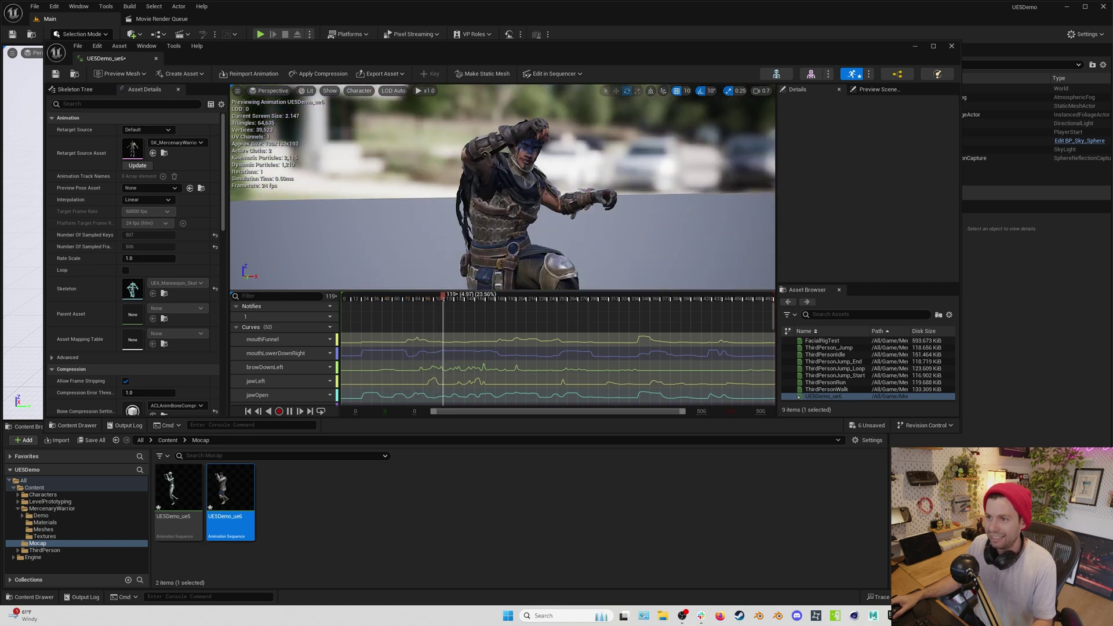
{"action": "scroll", "coordinate": [503, 191], "scroll_direction": "down", "scroll_amount": 3}
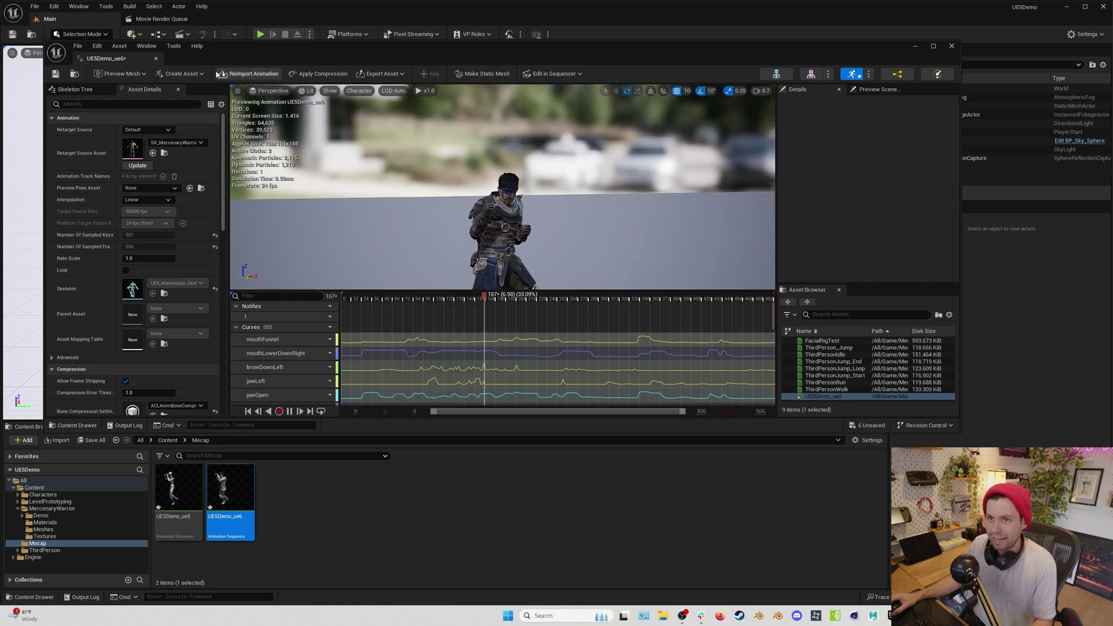
Step: Return to the level editor and open the MercenaryWarrior folder with the retarget assets
{"action": "left_click", "coordinate": [344, 456]}
{"action": "left_click", "coordinate": [166, 441]}
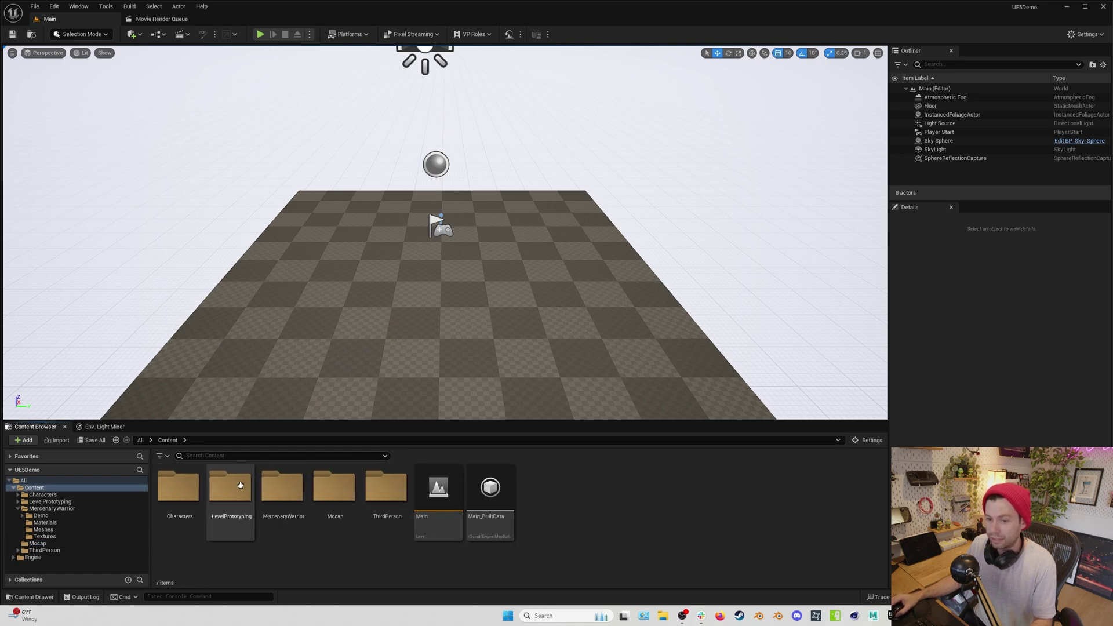
{"action": "left_click", "coordinate": [287, 485]}
{"action": "double_click", "coordinate": [287, 486]}
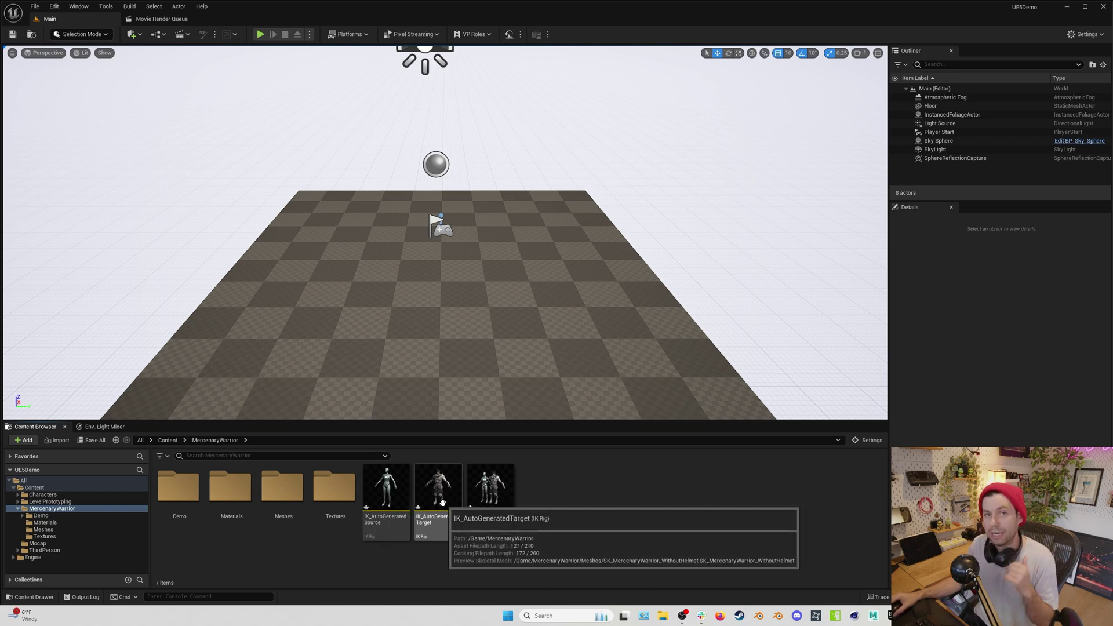
Step: Open RTG_AutoGenerated and offset the Mercenary target mesh sideways beside the Quinn source
{"action": "double_click", "coordinate": [490, 492]}
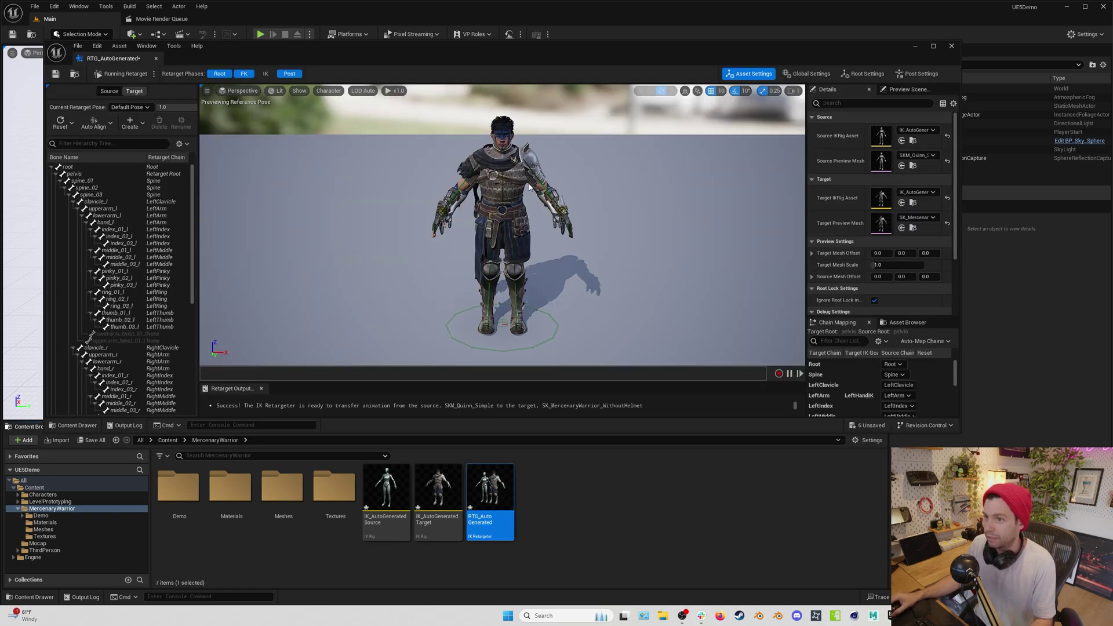
{"action": "scroll", "coordinate": [487, 165], "scroll_direction": "up", "scroll_amount": 2}
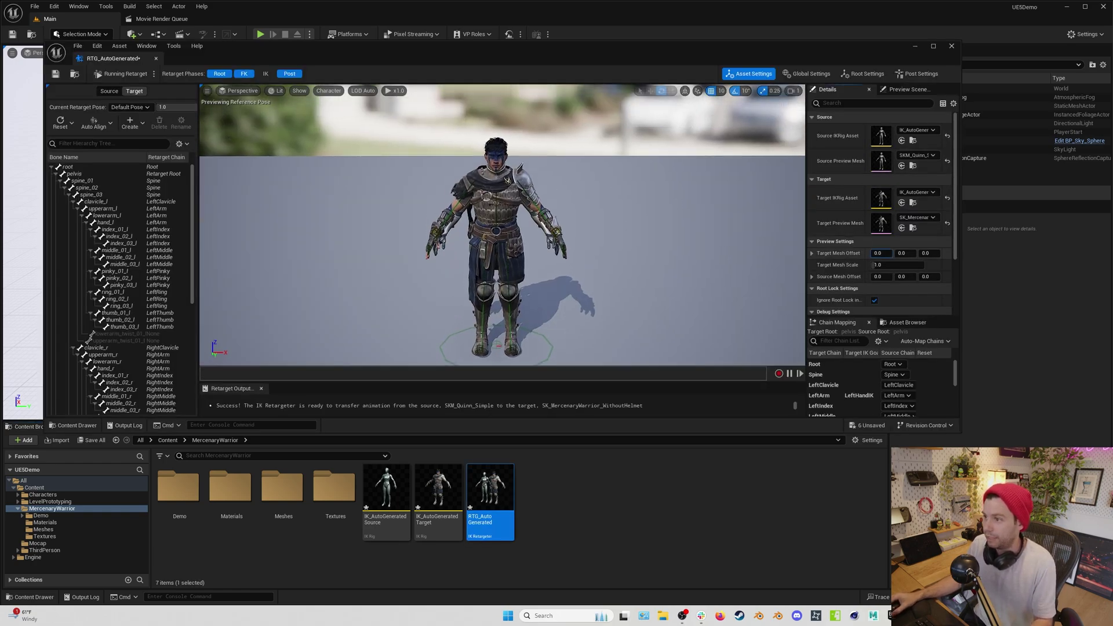
{"action": "mouse_move", "coordinate": [878, 252]}
{"action": "left_mouse_down"}
{"action": "mouse_move", "coordinate": [918, 253]}
{"action": "mouse_move", "coordinate": [869, 253]}
{"action": "left_mouse_up"}
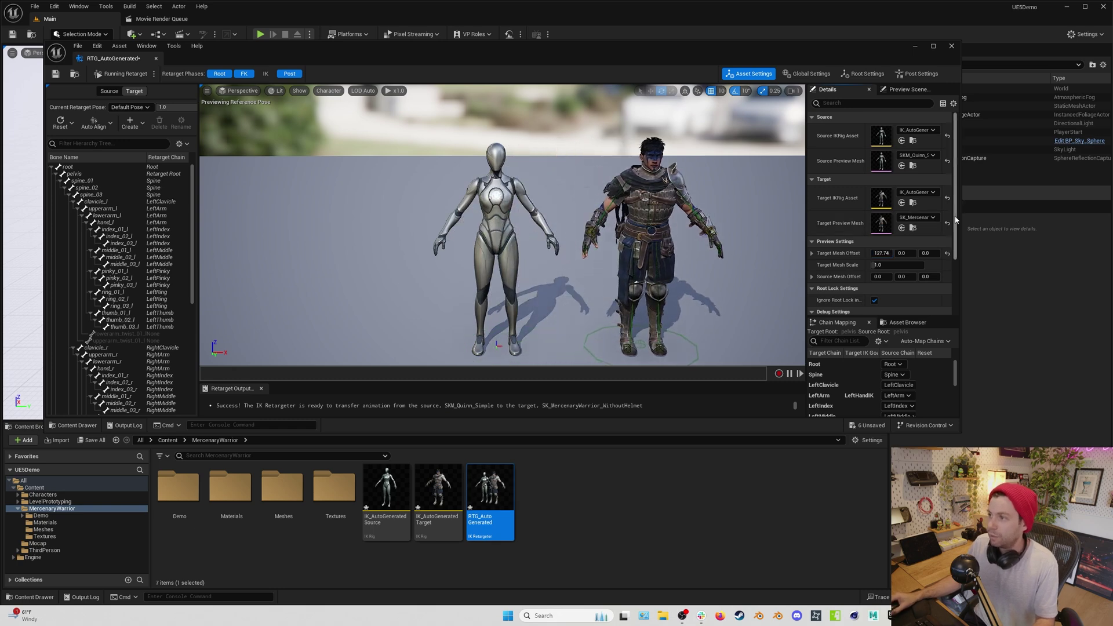
{"action": "mouse_move", "coordinate": [956, 220]}
{"action": "left_mouse_down"}
{"action": "mouse_move", "coordinate": [956, 287]}
{"action": "mouse_move", "coordinate": [956, 227]}
{"action": "left_mouse_up"}
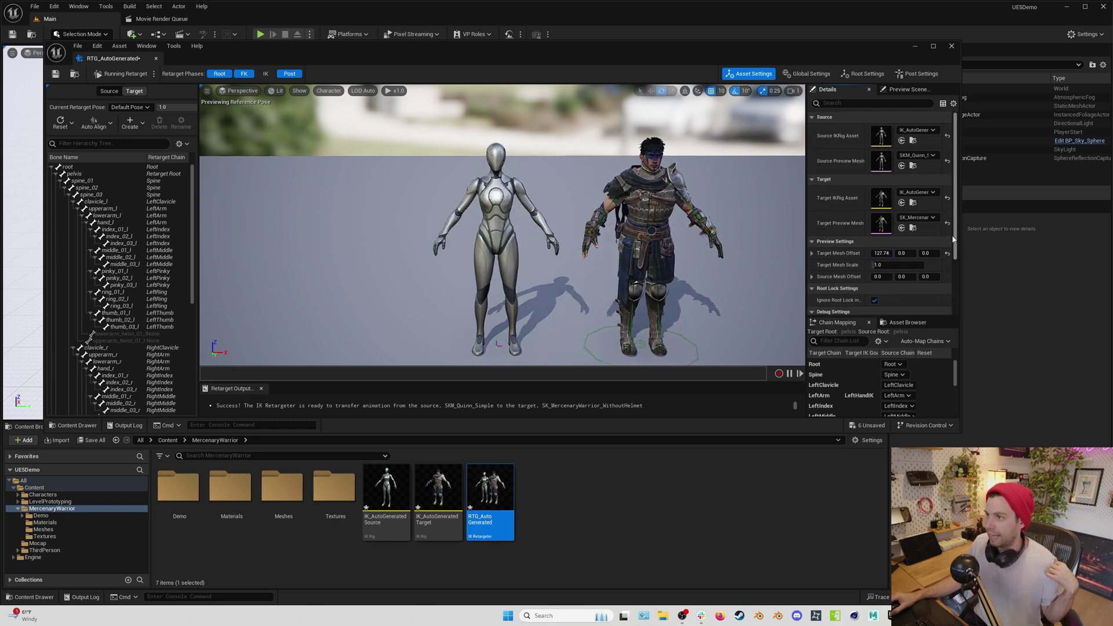
Step: Toggle the IK retarget phase, then lower the root's Blend to Source from 0.36 to 0
{"action": "left_click", "coordinate": [264, 75]}
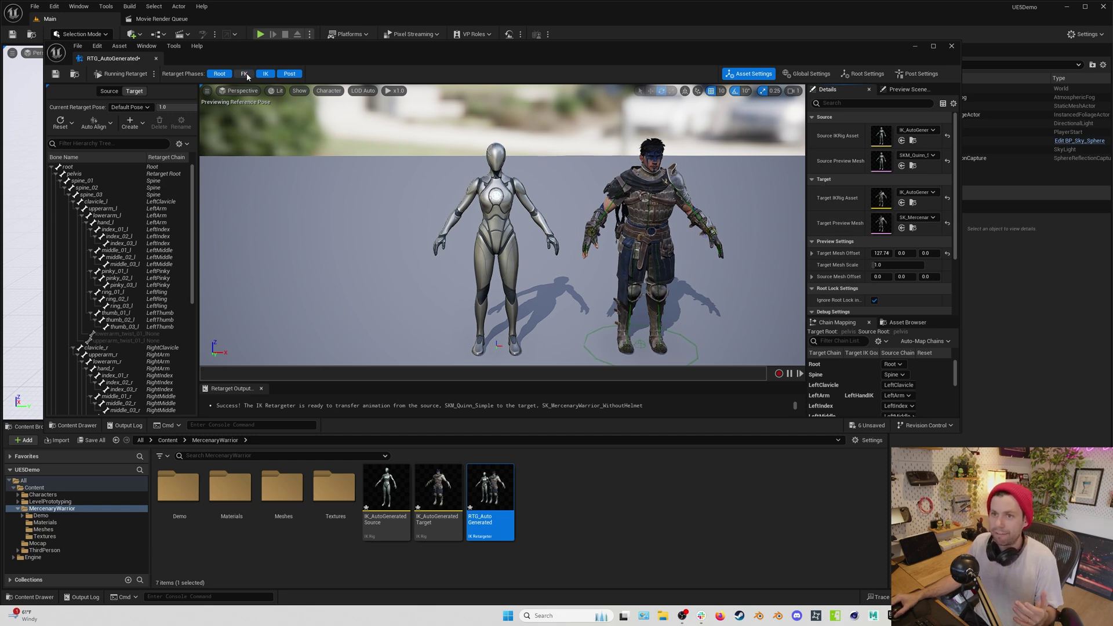
{"action": "left_click", "coordinate": [262, 74]}
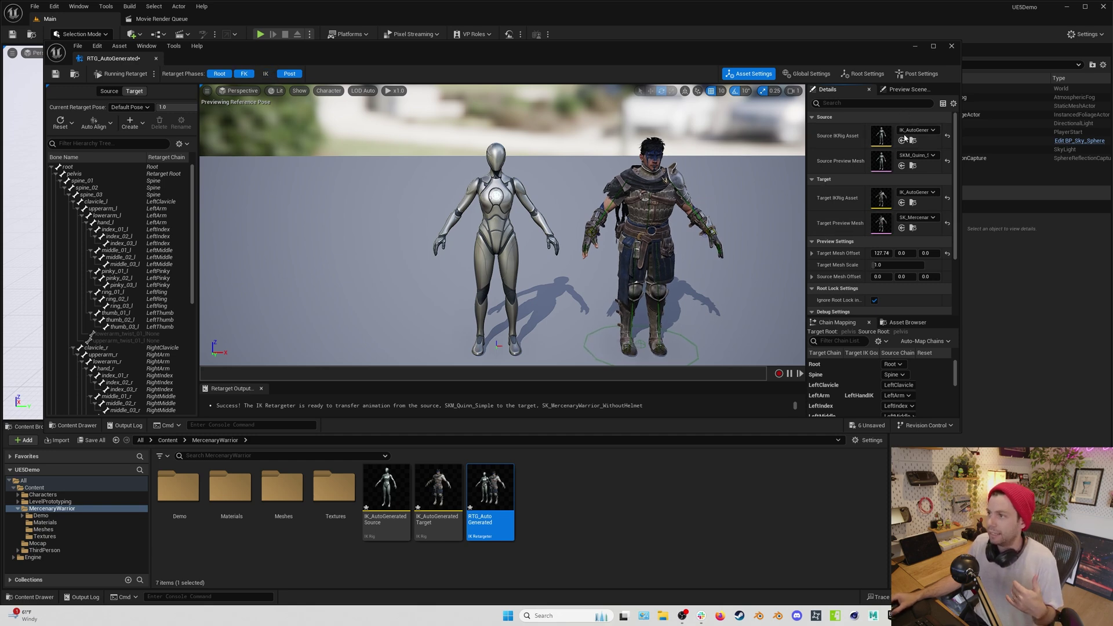
{"action": "scroll", "coordinate": [951, 212], "scroll_direction": "down", "scroll_amount": 3}
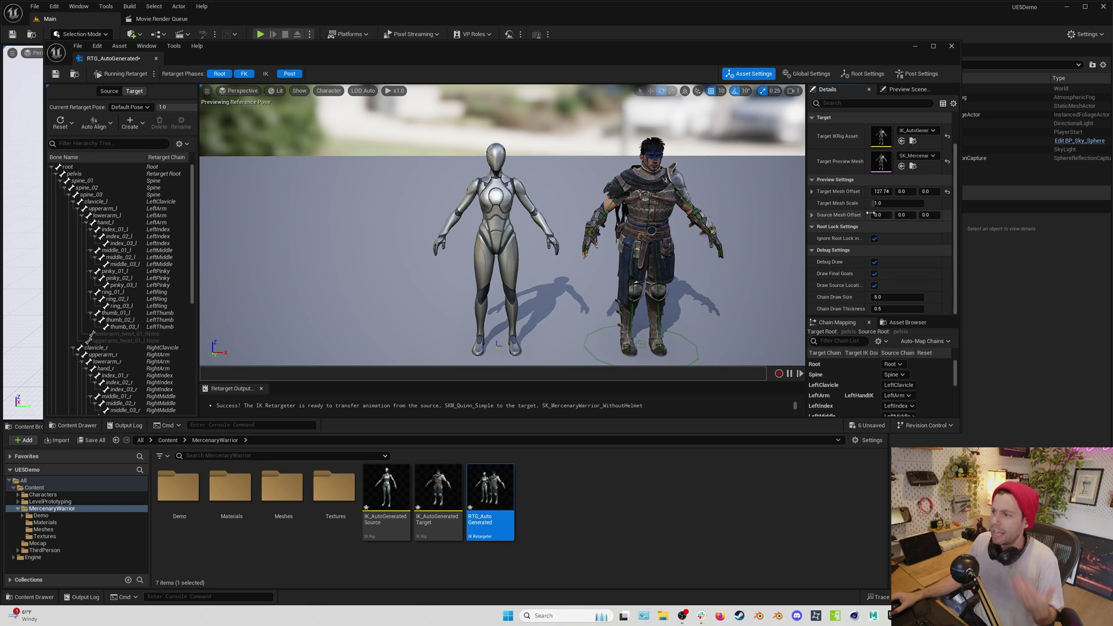
{"action": "left_click", "coordinate": [806, 74]}
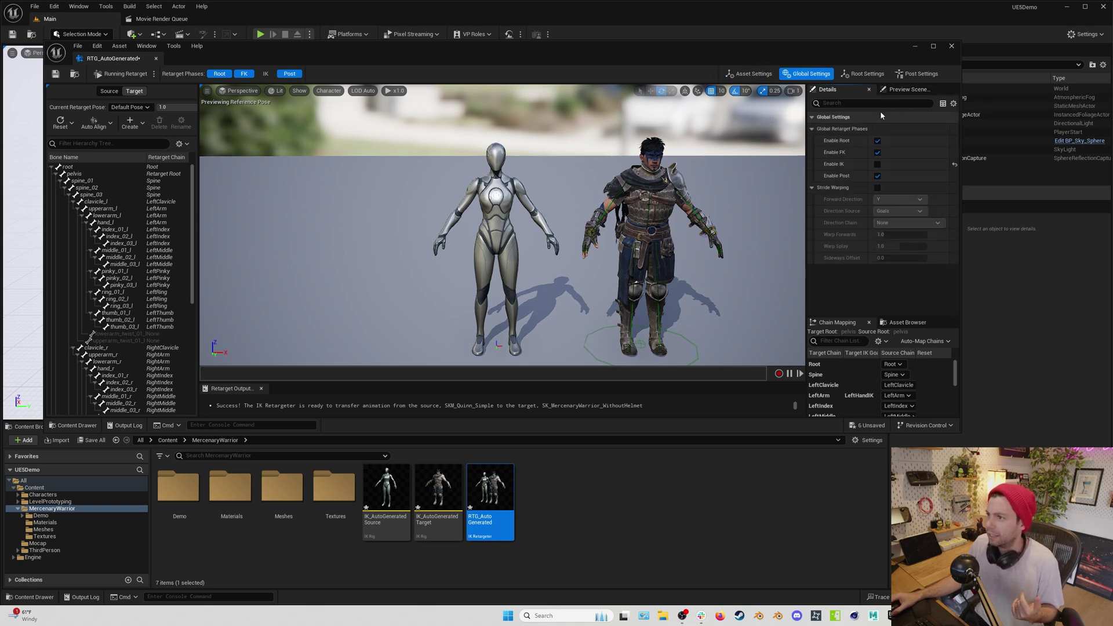
{"action": "left_click", "coordinate": [751, 74]}
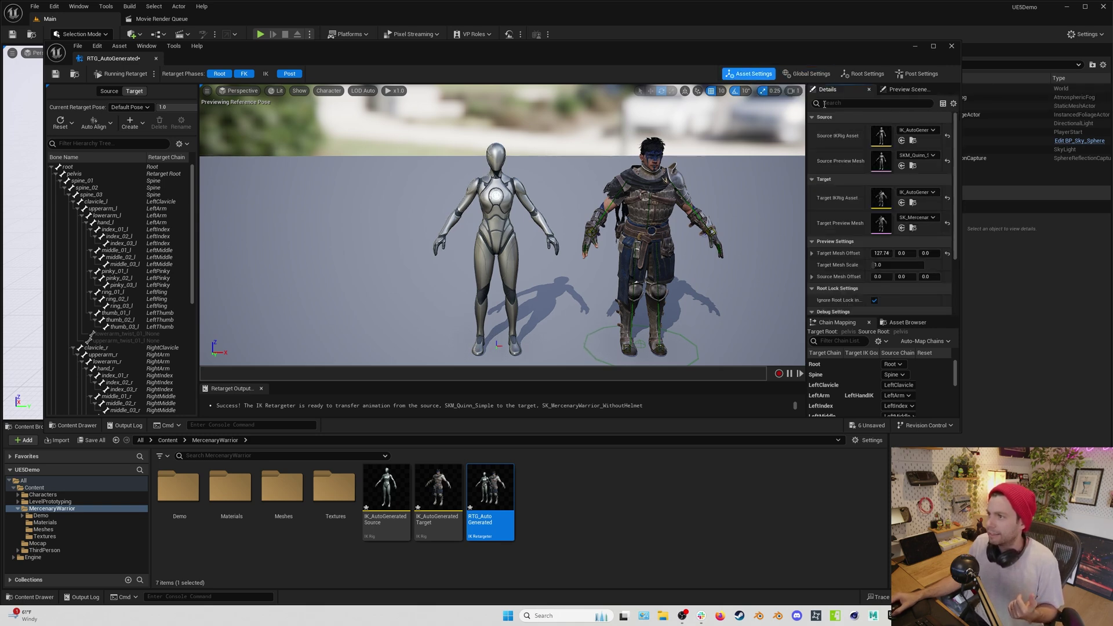
{"action": "scroll", "coordinate": [939, 239], "scroll_direction": "down", "scroll_amount": 3}
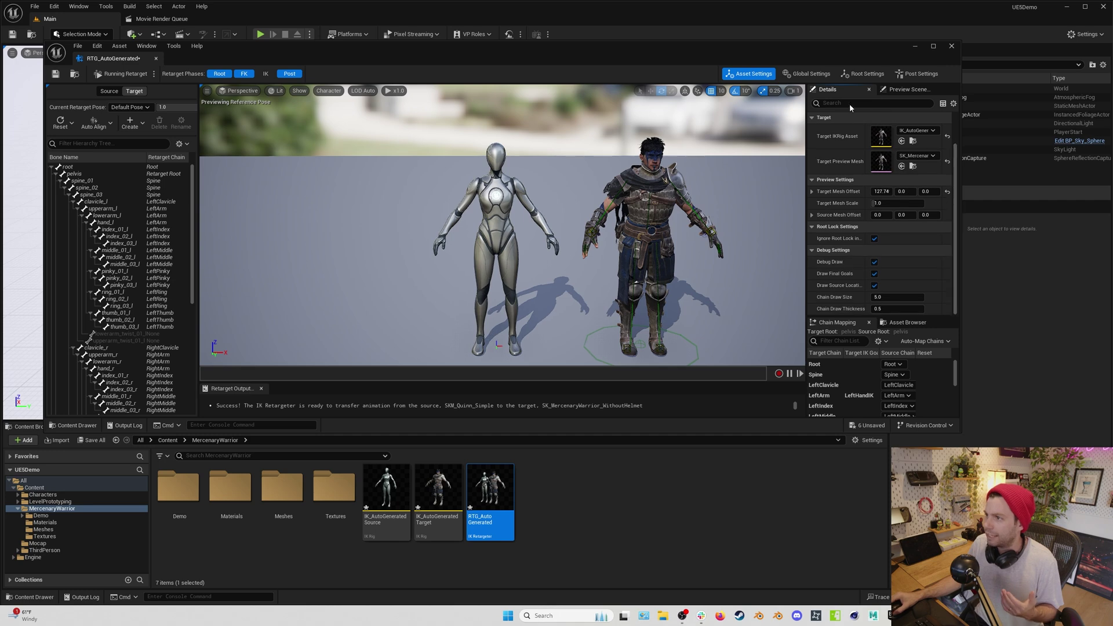
{"action": "left_click", "coordinate": [871, 76]}
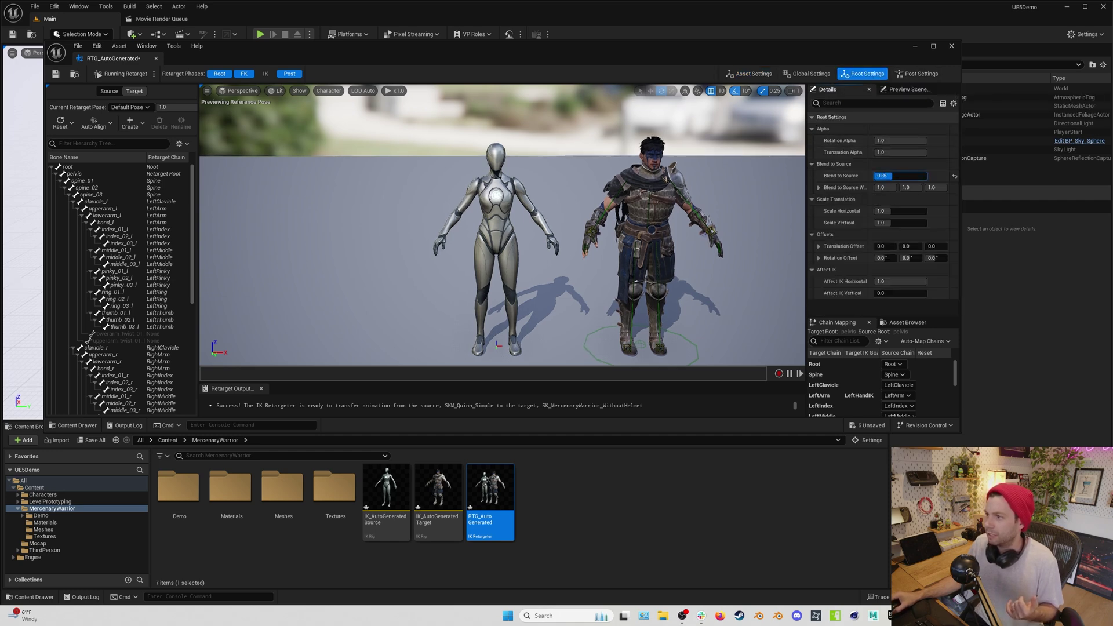
{"action": "left_click_drag", "start_coordinate": [890, 176], "coordinate": [874, 176]}
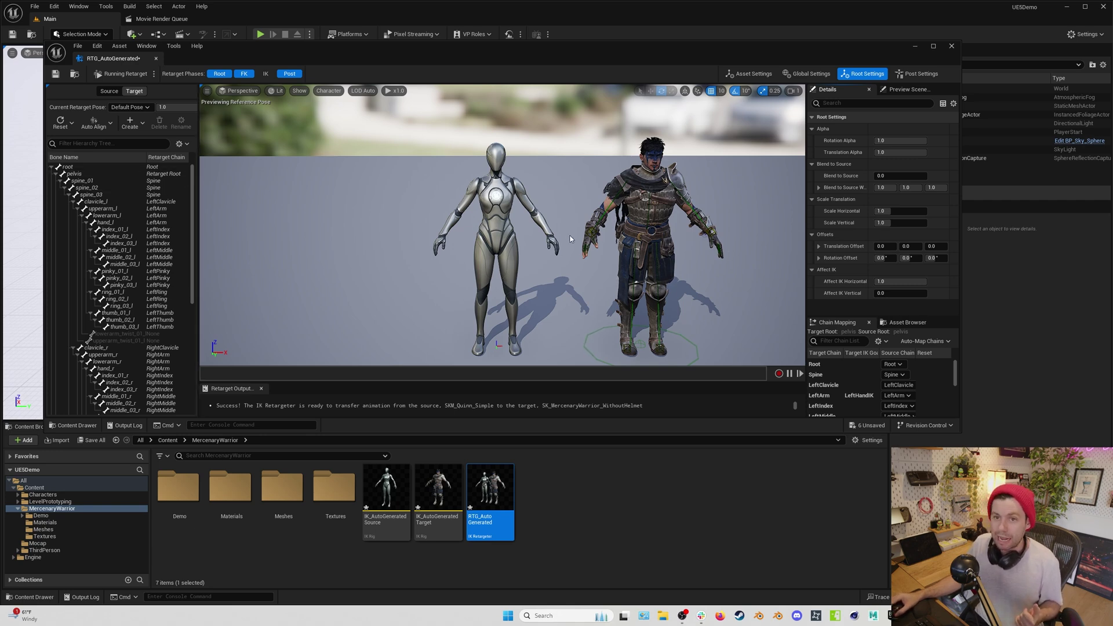
Step: Switch to Edit Retarget Pose and rotate the Mercenary's upperarm_l bone
{"action": "left_click", "coordinate": [152, 73]}
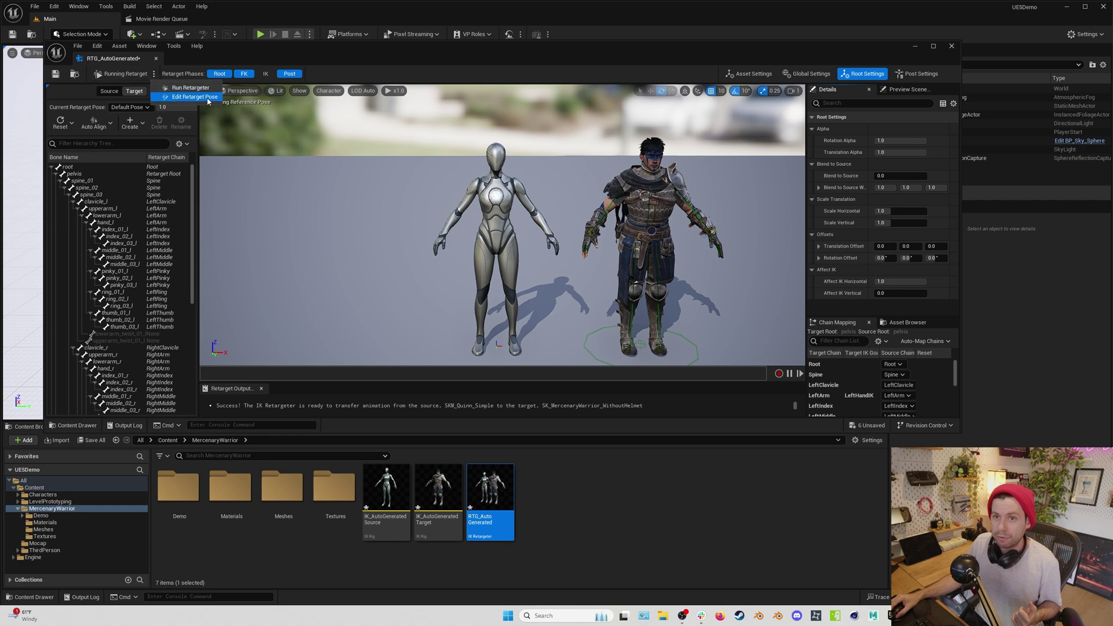
{"action": "left_click", "coordinate": [194, 96]}
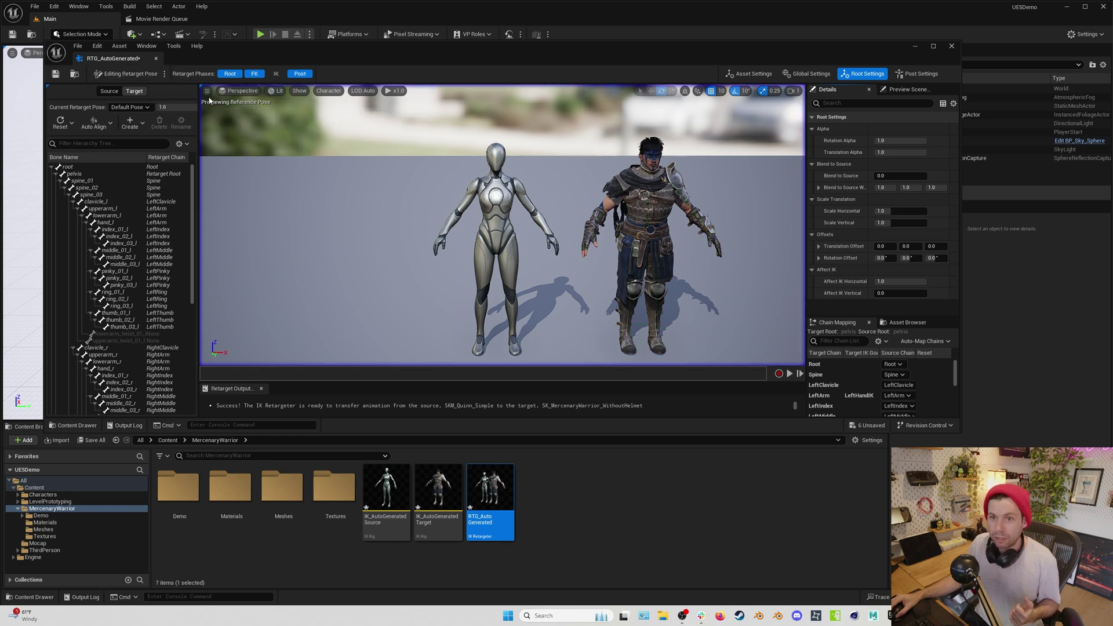
{"action": "left_click", "coordinate": [103, 208]}
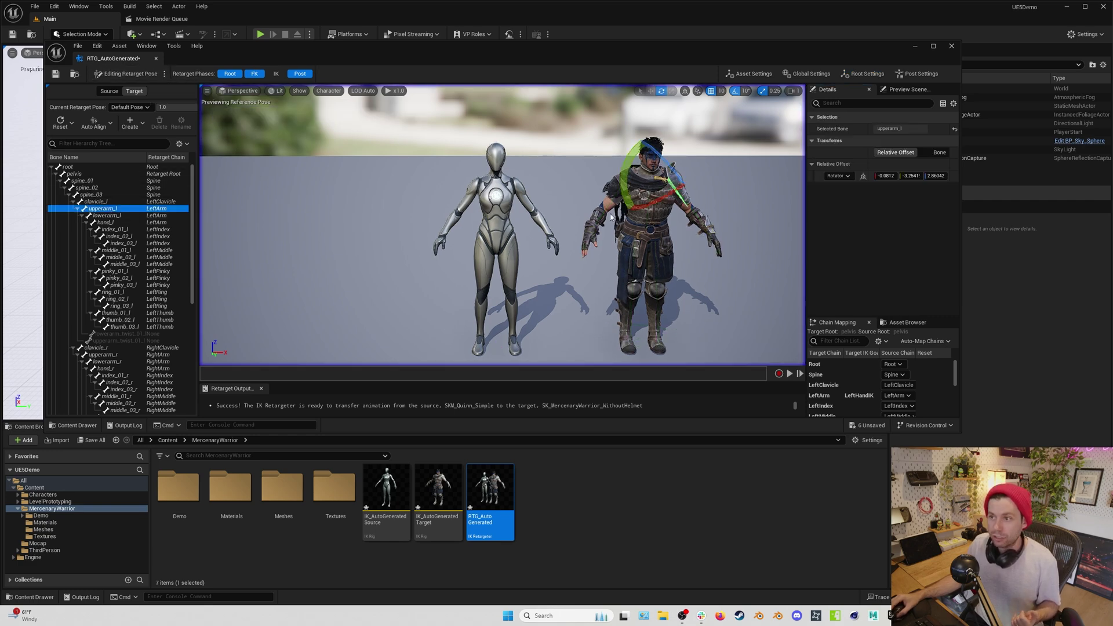
{"action": "left_click_drag", "start_coordinate": [630, 162], "coordinate": [648, 210]}
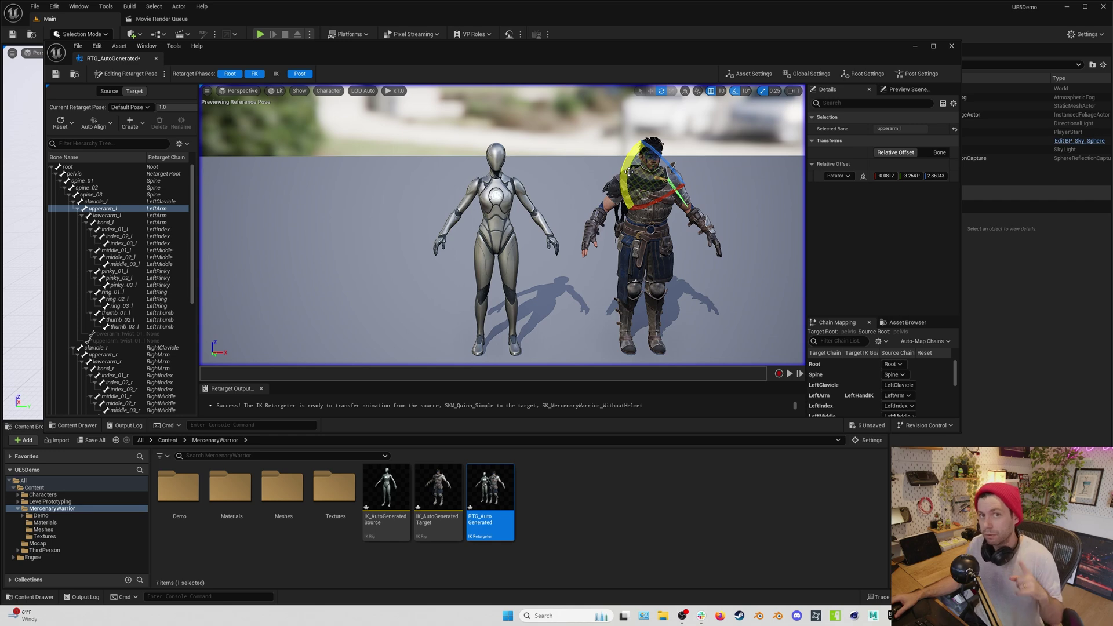
Step: Save the RTG_AutoGenerated retargeter and close its editor
{"action": "left_click", "coordinate": [55, 74]}
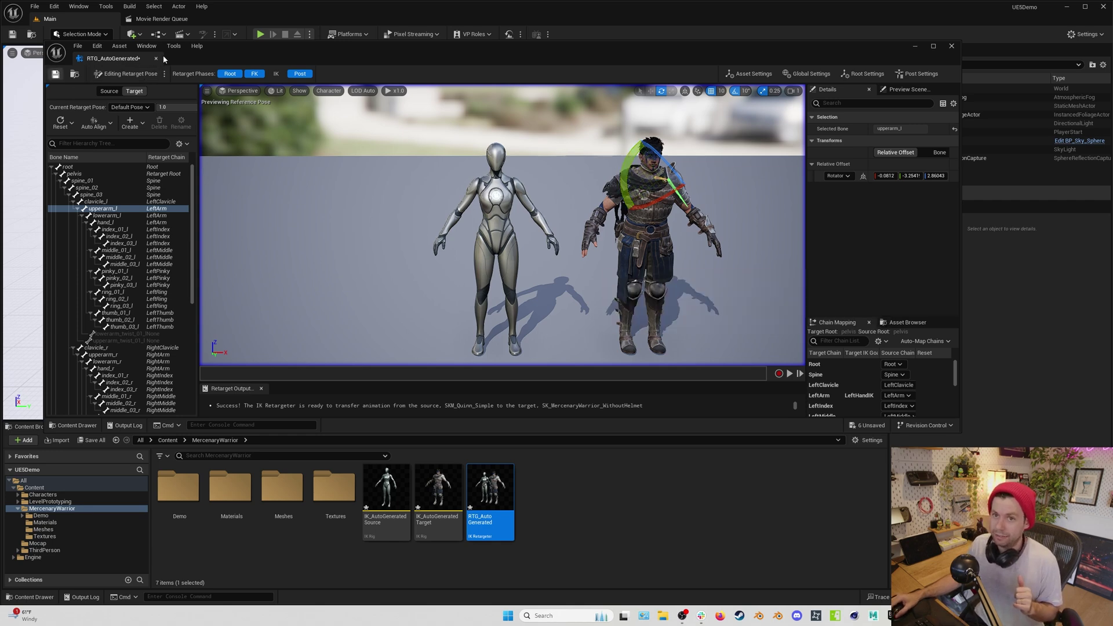
{"action": "left_click", "coordinate": [156, 59]}
{"action": "left_click", "coordinate": [590, 528]}
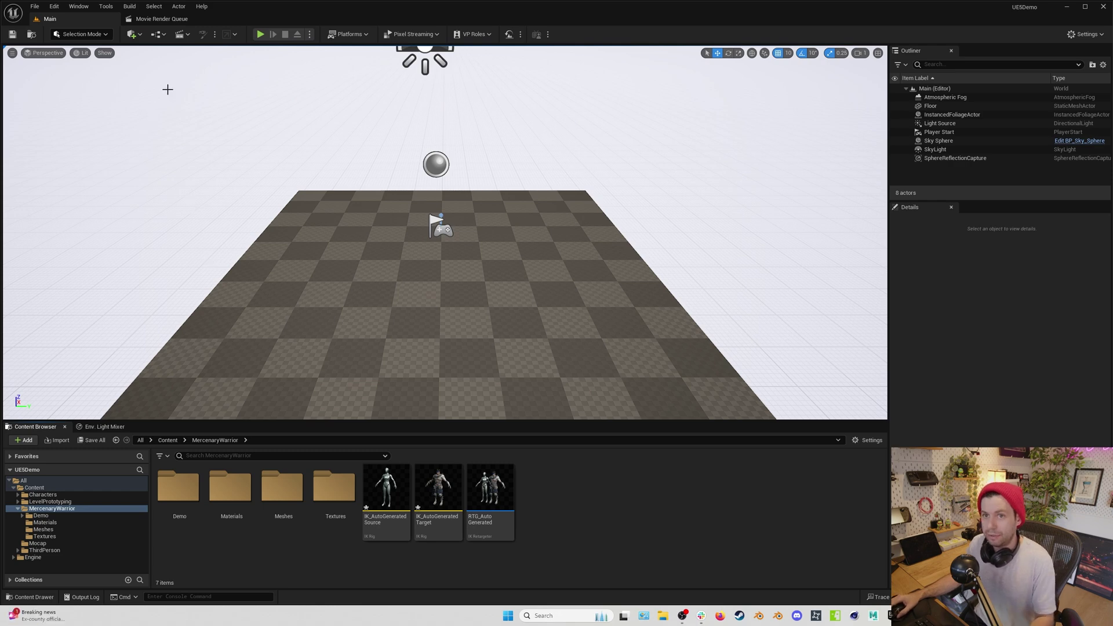
Step: Create a new level sequence saved as UE5DEMO
{"action": "left_click", "coordinate": [182, 34]}
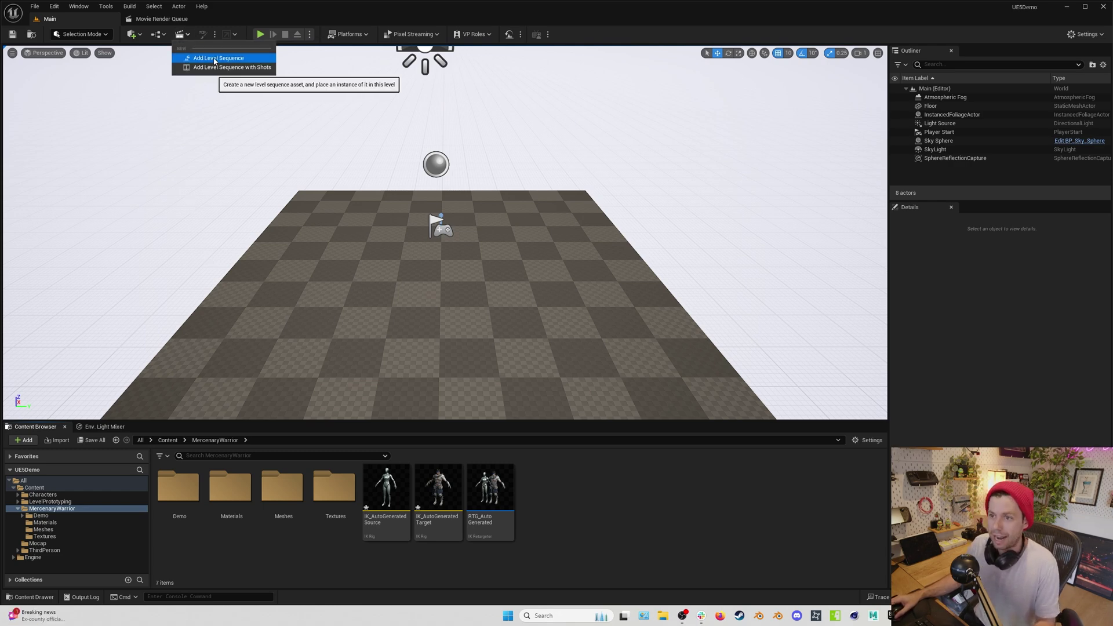
{"action": "left_click", "coordinate": [214, 58]}
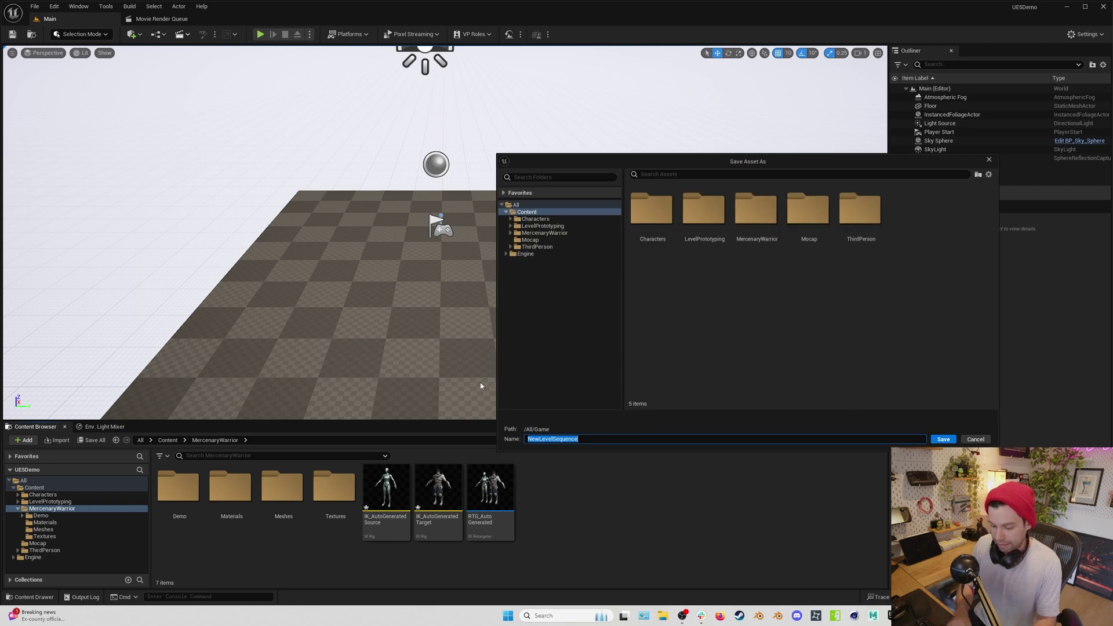
{"action": "type", "text": "UE5DEMO"}
{"action": "key", "text": "Return"}
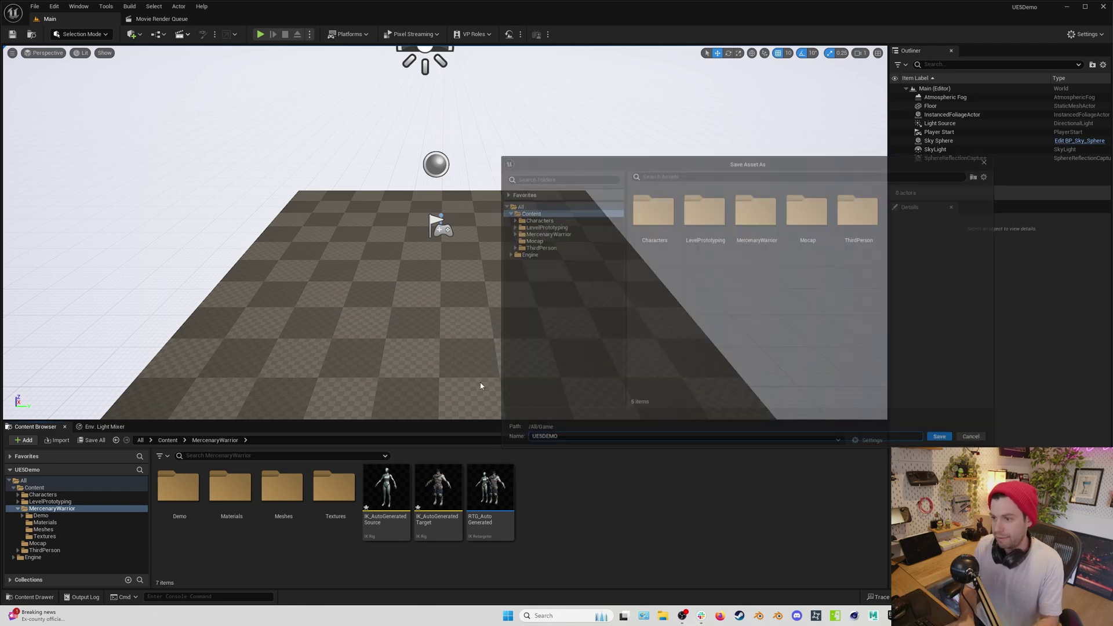
Step: Place SK_MercenaryWarrior_WithoutHelmet from MercenaryWarrior/Meshes into the level and lower the sun
{"action": "left_click", "coordinate": [58, 428]}
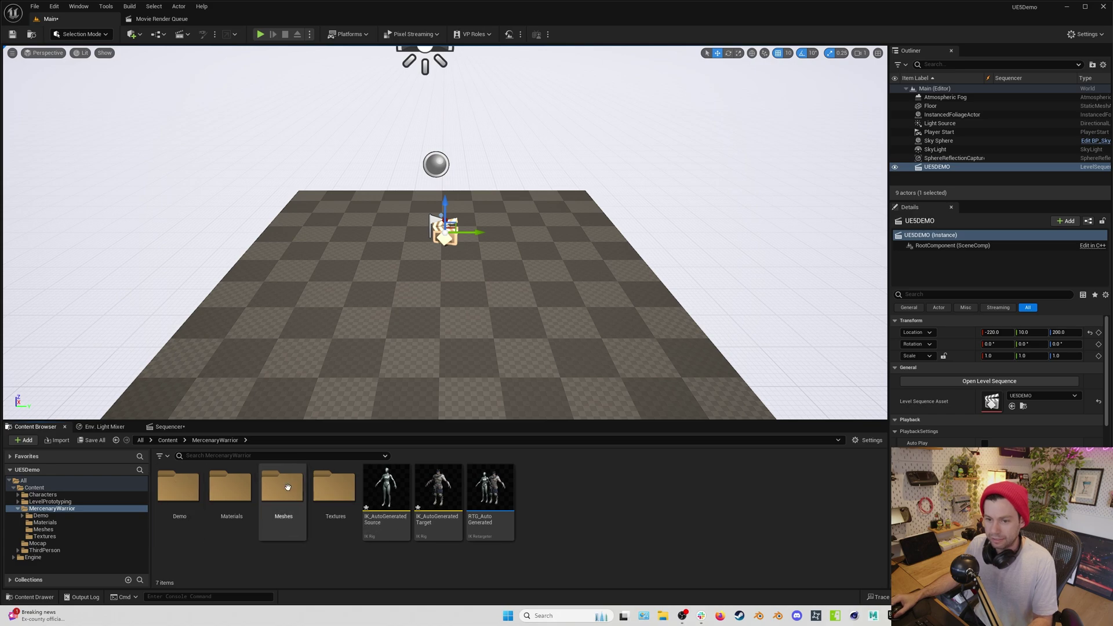
{"action": "double_click", "coordinate": [284, 487]}
{"action": "scroll", "coordinate": [359, 510], "scroll_direction": "down", "scroll_amount": 2}
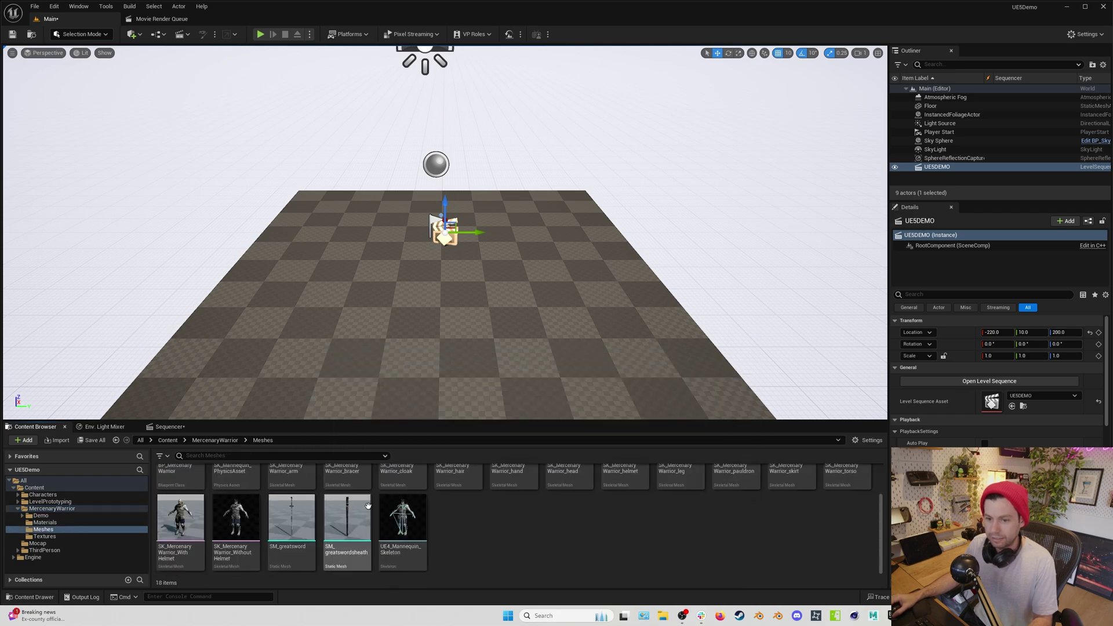
{"action": "left_click_drag", "start_coordinate": [236, 516], "coordinate": [455, 278]}
{"action": "right_click_drag", "start_coordinate": [454, 278], "coordinate": [475, 278]}
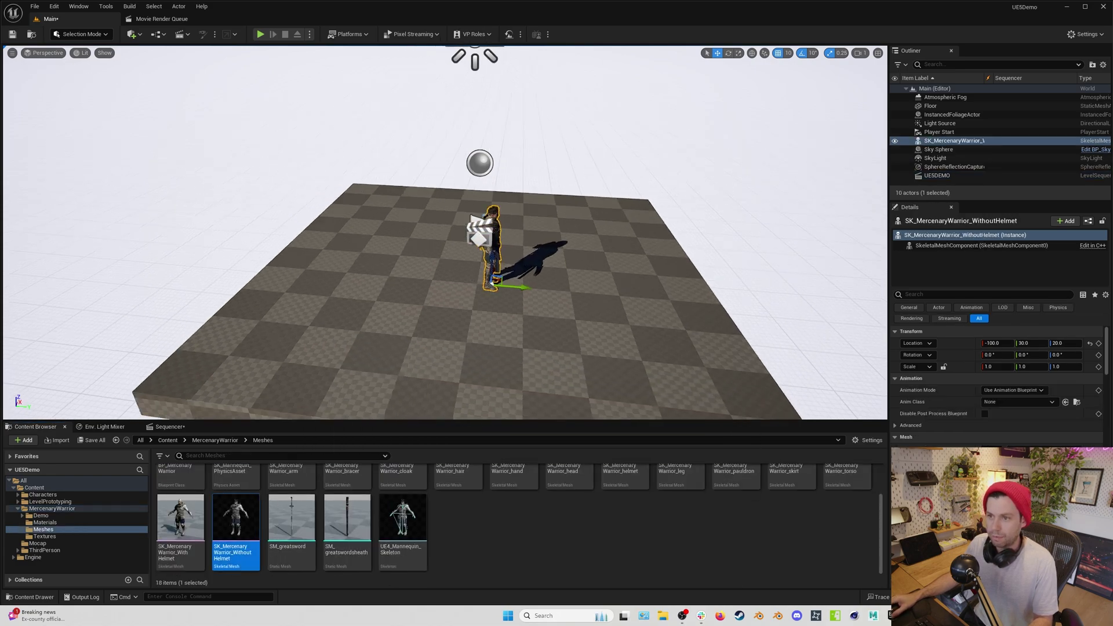
{"action": "right_click_drag", "start_coordinate": [703, 296], "coordinate": [703, 296]}
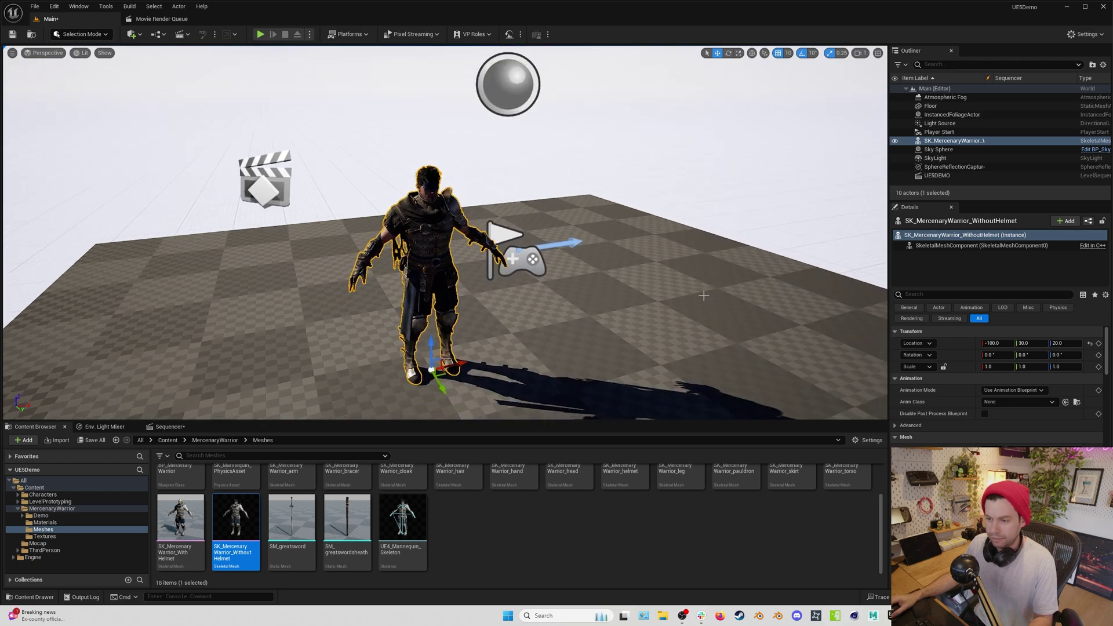
{"action": "left_click", "coordinate": [703, 296]}
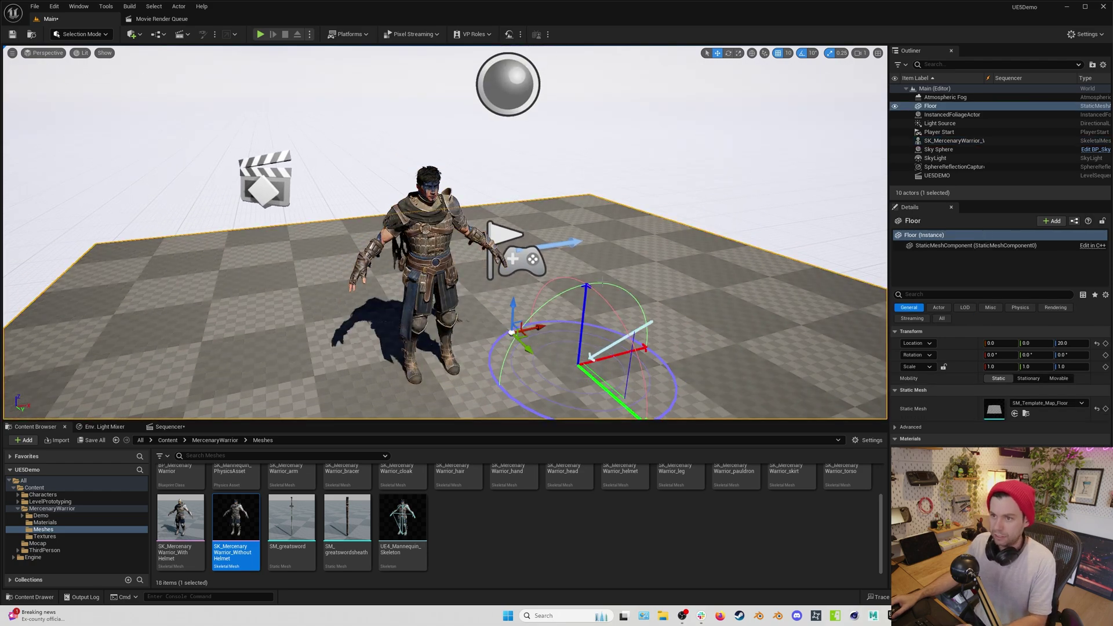
{"action": "key", "text": "ctrl+l"}
Step: Add the warrior to UE5DEMO and assign the UE5Demo_ue6 animation to his track
{"action": "left_click", "coordinate": [168, 427]}
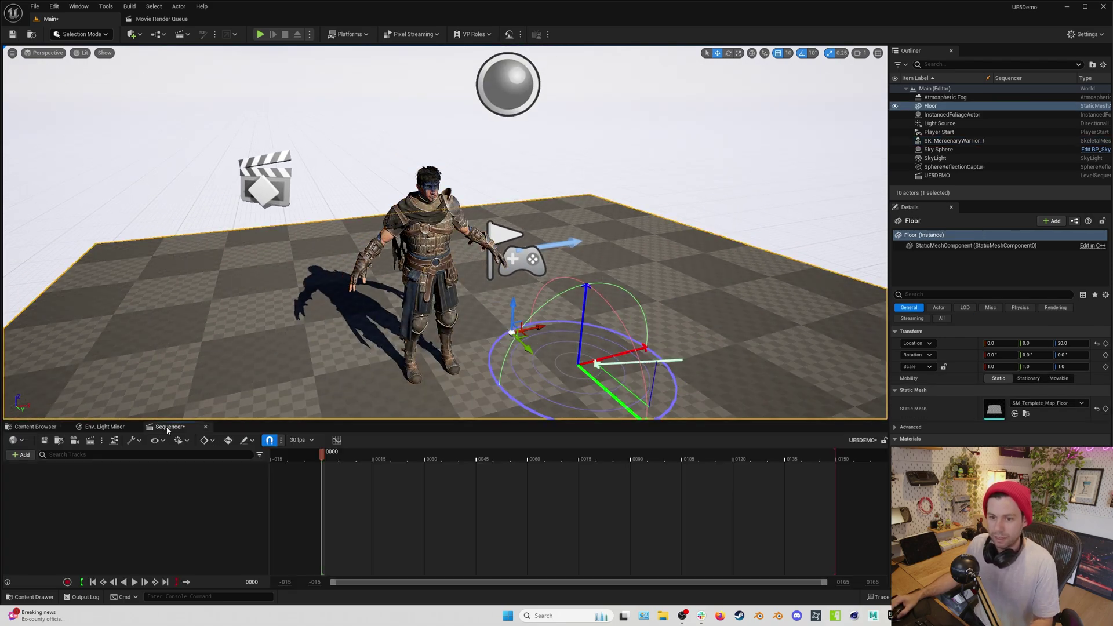
{"action": "left_click", "coordinate": [423, 214]}
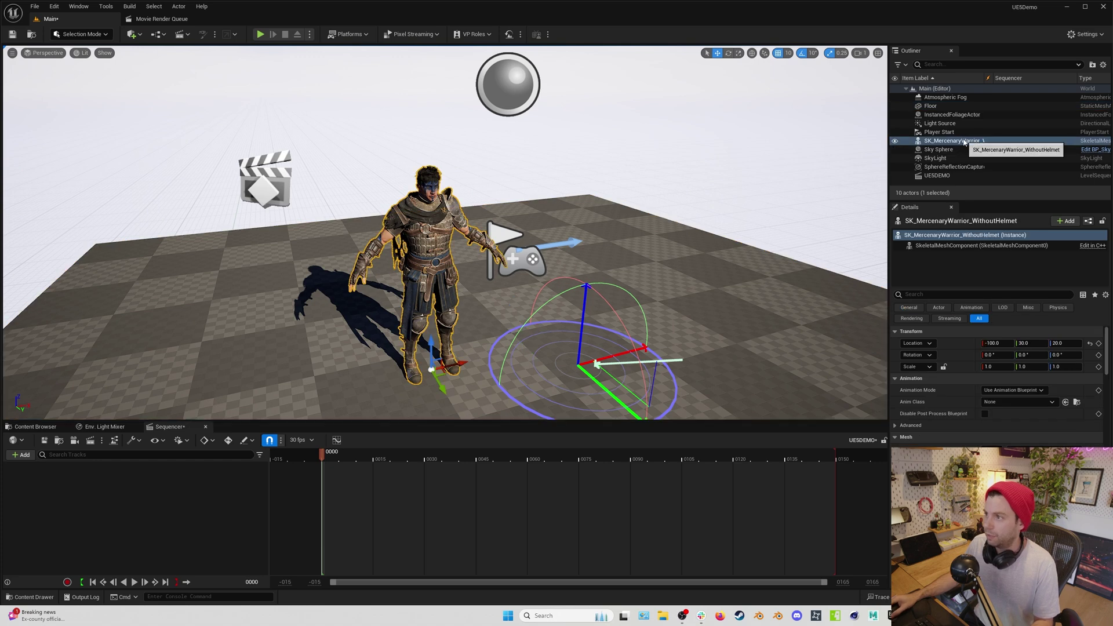
{"action": "left_click_drag", "start_coordinate": [953, 141], "coordinate": [191, 485]}
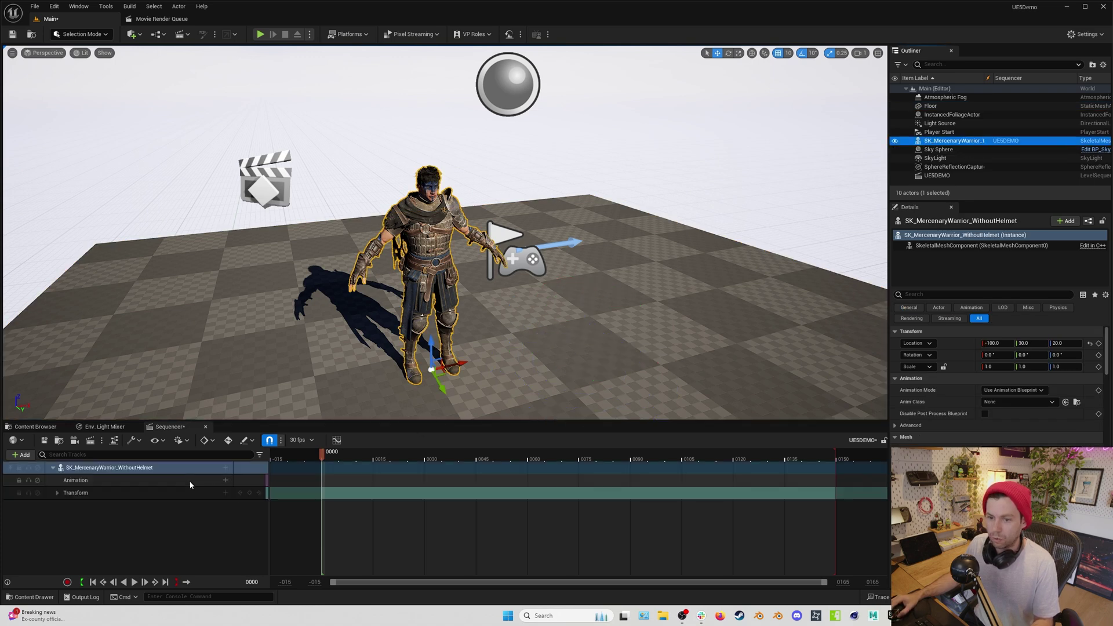
{"action": "left_click", "coordinate": [226, 480]}
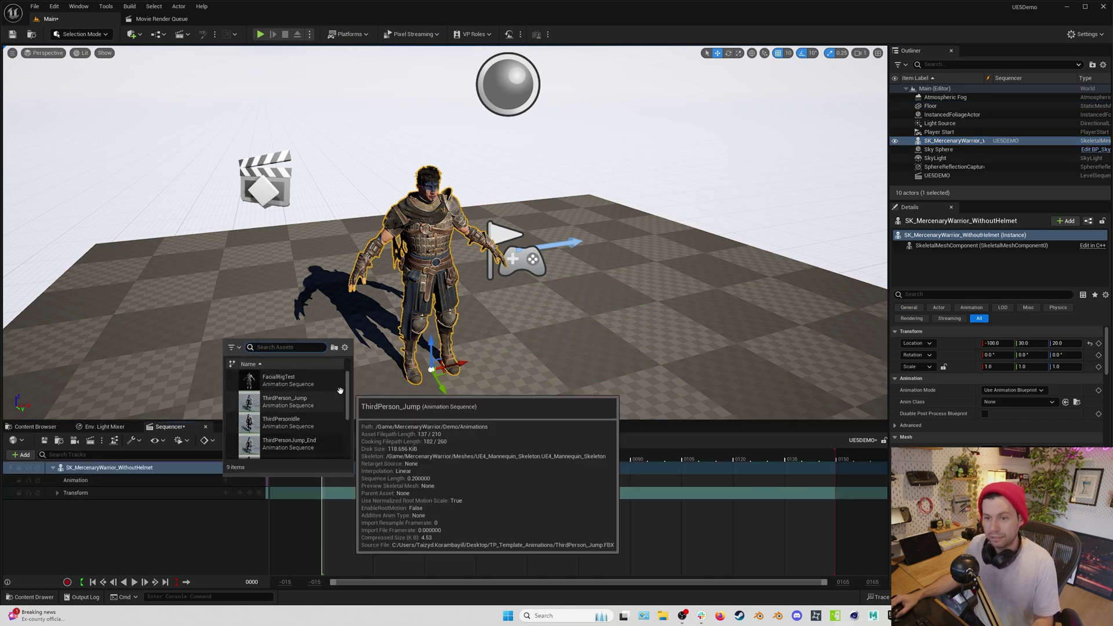
{"action": "scroll", "coordinate": [347, 406], "scroll_direction": "down", "scroll_amount": 2}
{"action": "scroll", "coordinate": [348, 406], "scroll_direction": "down", "scroll_amount": 2}
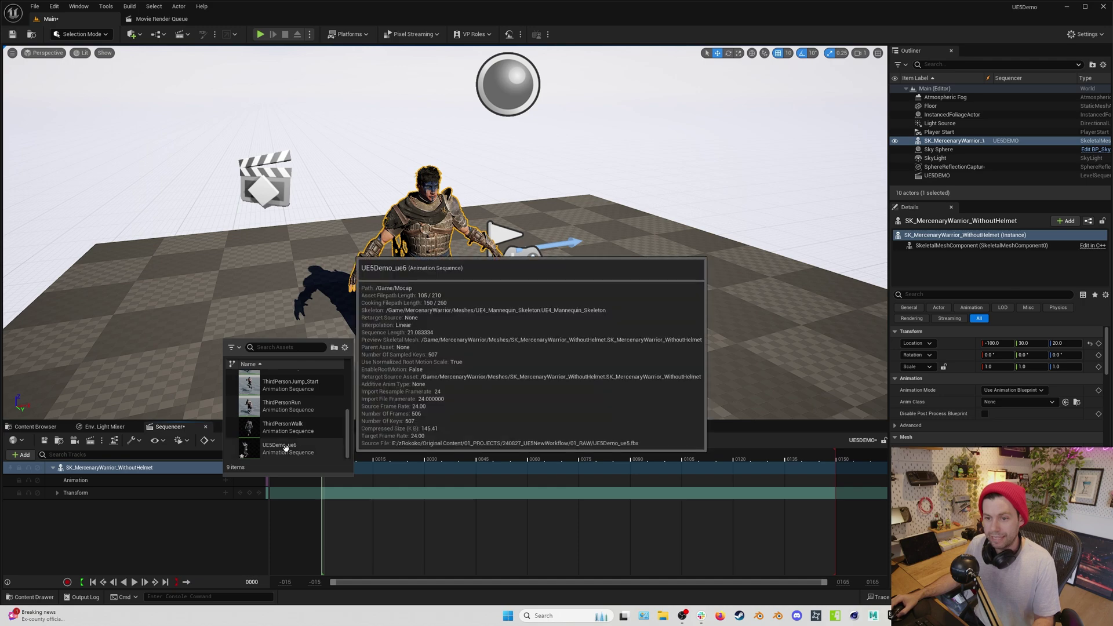
{"action": "left_click", "coordinate": [287, 447]}
Step: Extend the playback range to the clip's end and play it with editor icons hidden
{"action": "left_click_drag", "start_coordinate": [323, 452], "coordinate": [459, 450]}
{"action": "double_click", "coordinate": [457, 480]}
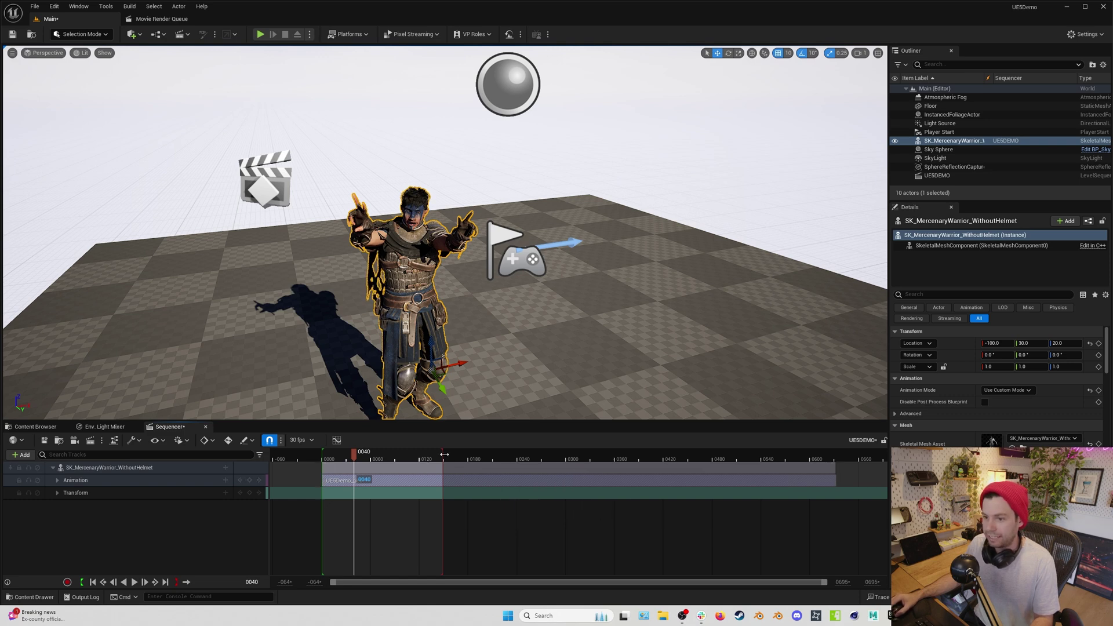
{"action": "left_click_drag", "start_coordinate": [444, 454], "coordinate": [834, 453]}
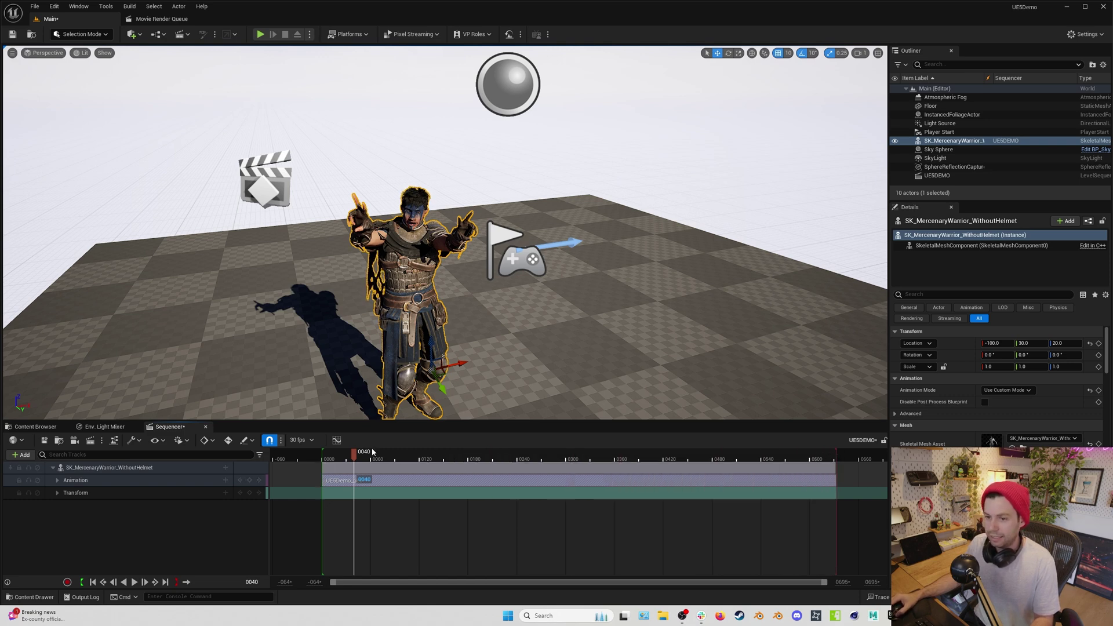
{"action": "key", "text": "space"}
{"action": "key", "text": "g"}
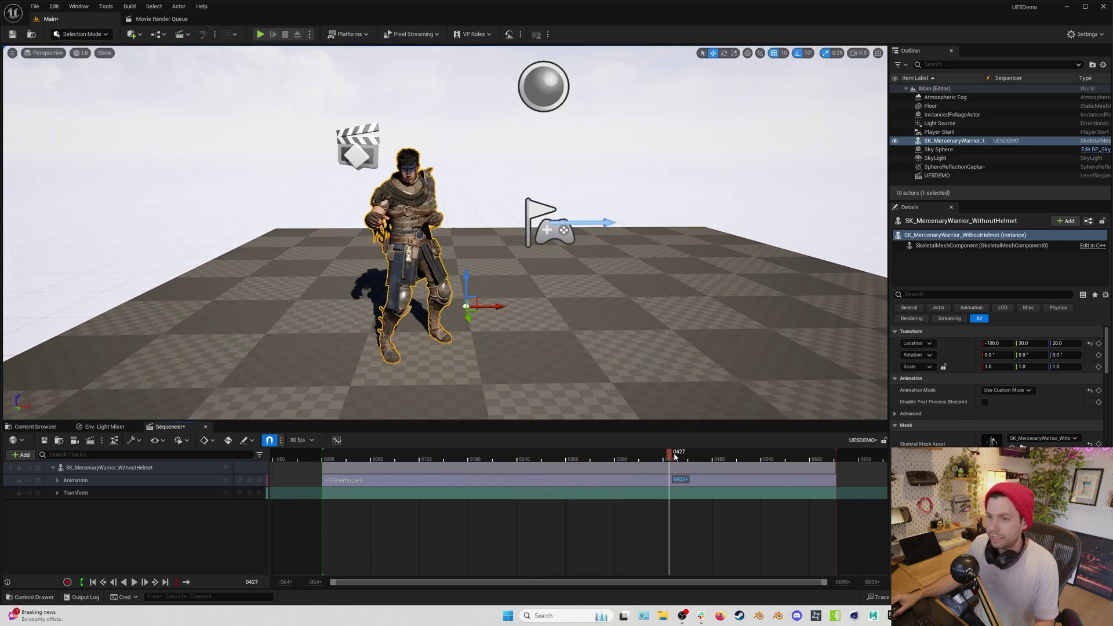
Step: Stop playback, scrub back to frame 0048, and frame the warrior in the viewport
{"action": "left_click", "coordinate": [607, 458]}
{"action": "left_click_drag", "start_coordinate": [594, 462], "coordinate": [360, 458]}
{"action": "right_click", "coordinate": [177, 468]}
{"action": "mouse_move", "coordinate": [230, 282]}
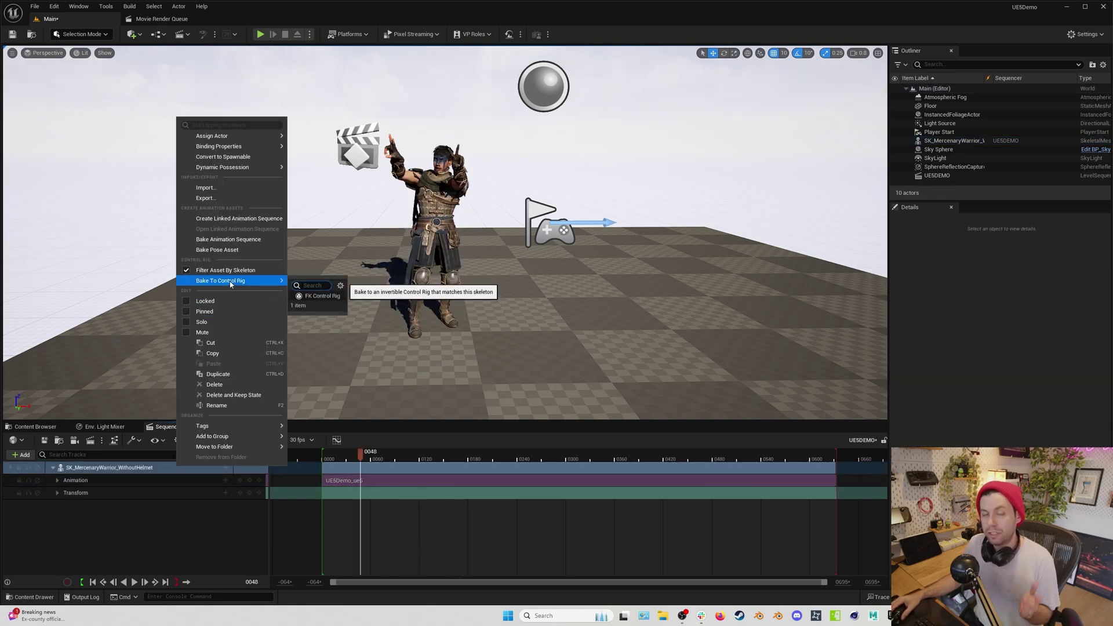
{"action": "left_click", "coordinate": [398, 517]}
{"action": "key", "text": "f"}
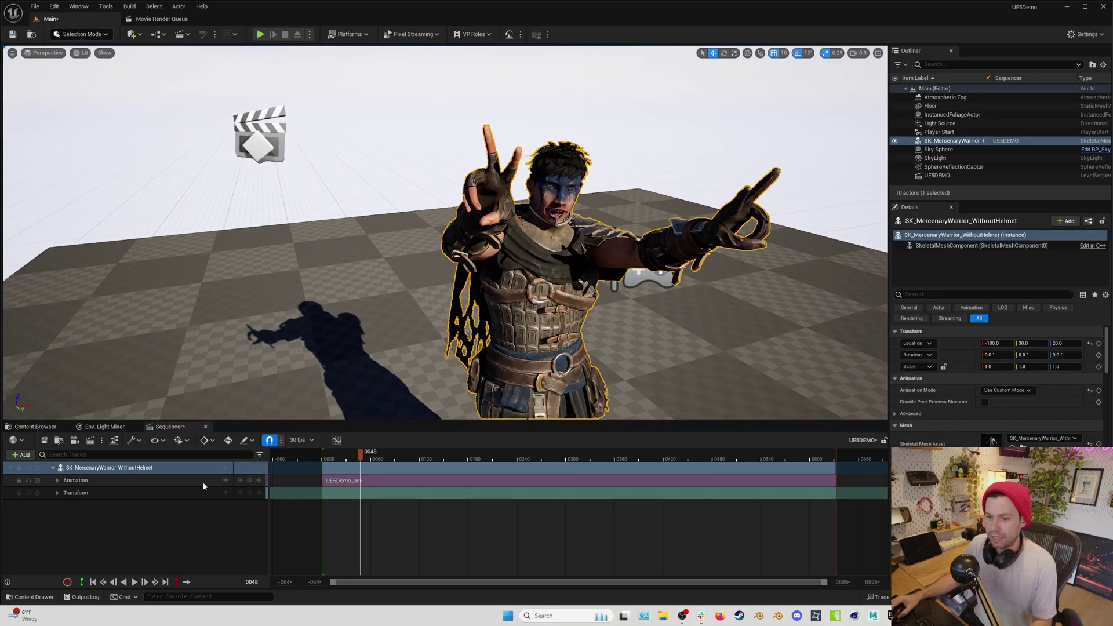
Step: Add a layered FK Control Rig track to the warrior
{"action": "left_click", "coordinate": [226, 468]}
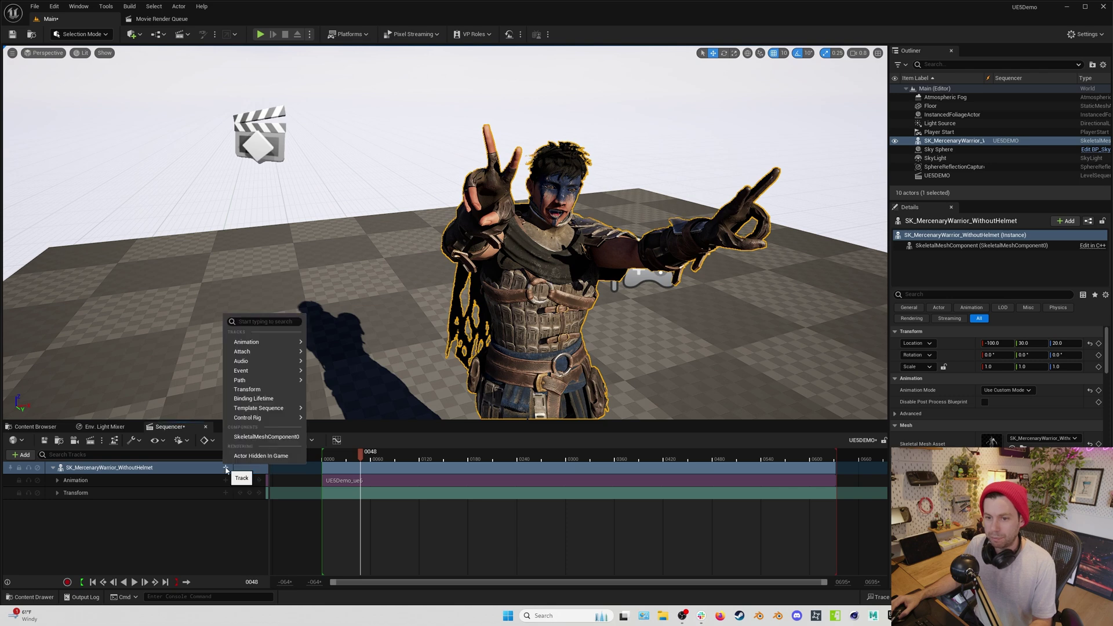
{"action": "mouse_move", "coordinate": [263, 418]}
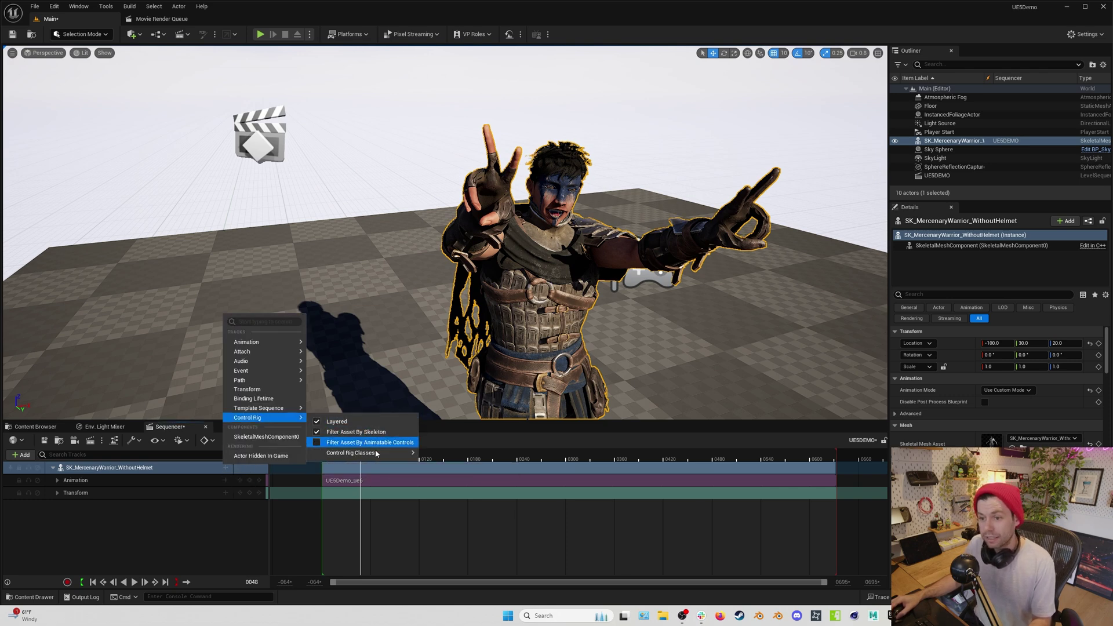
{"action": "mouse_move", "coordinate": [364, 453]}
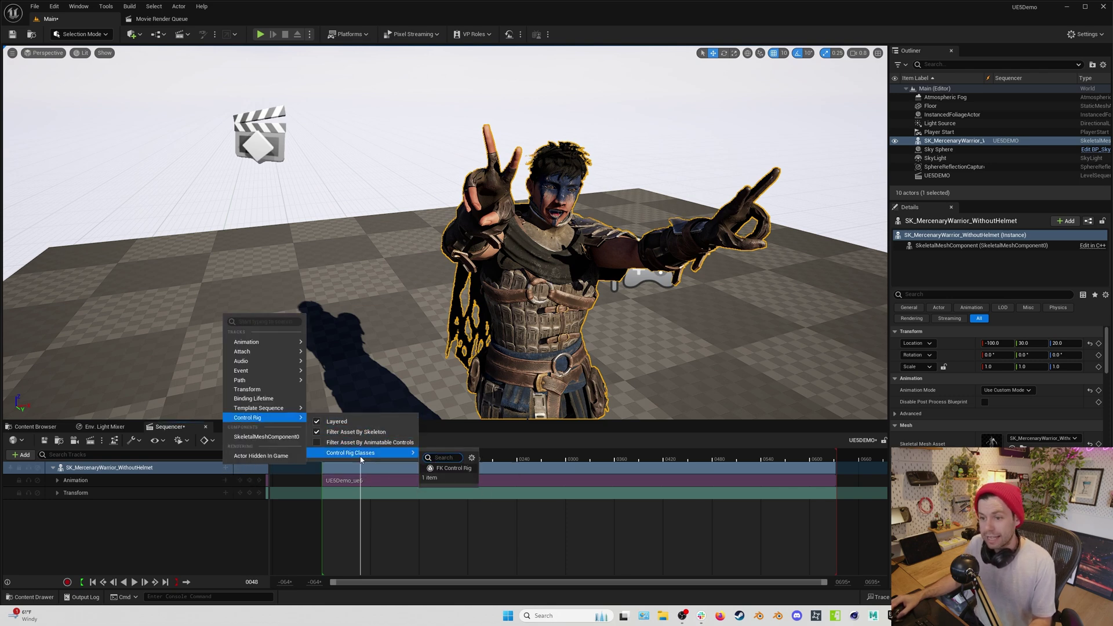
{"action": "left_click", "coordinate": [447, 468]}
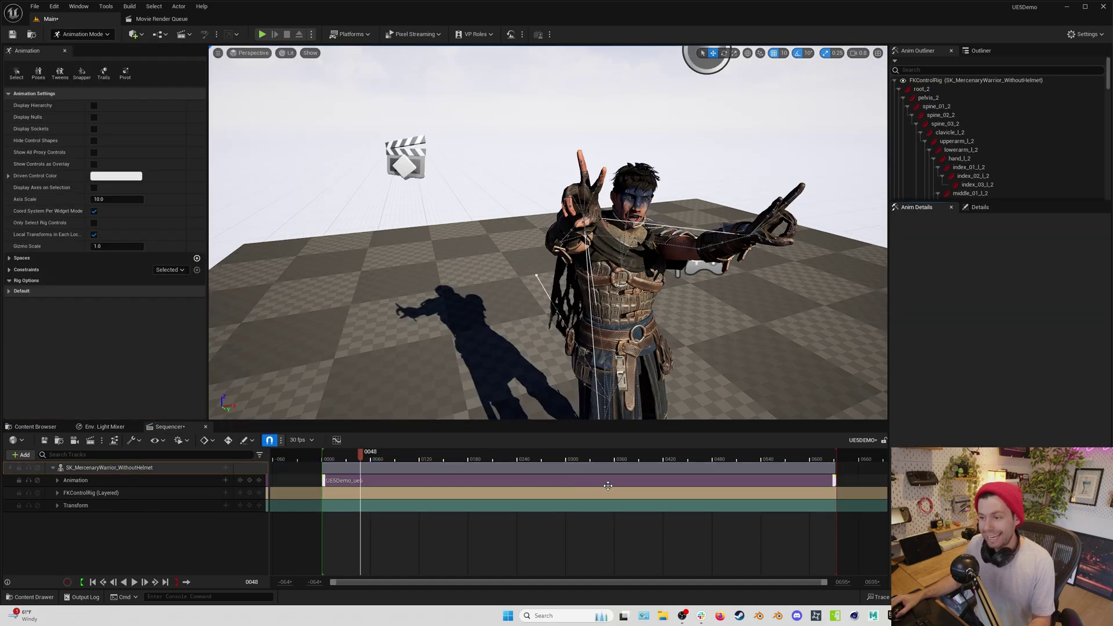
Step: Turn the view to the warrior's front and select thumb_01_r_2 for rotation
{"action": "right_click_drag", "start_coordinate": [521, 290], "coordinate": [475, 290]}
{"action": "right_click_drag", "start_coordinate": [640, 285], "coordinate": [617, 285]}
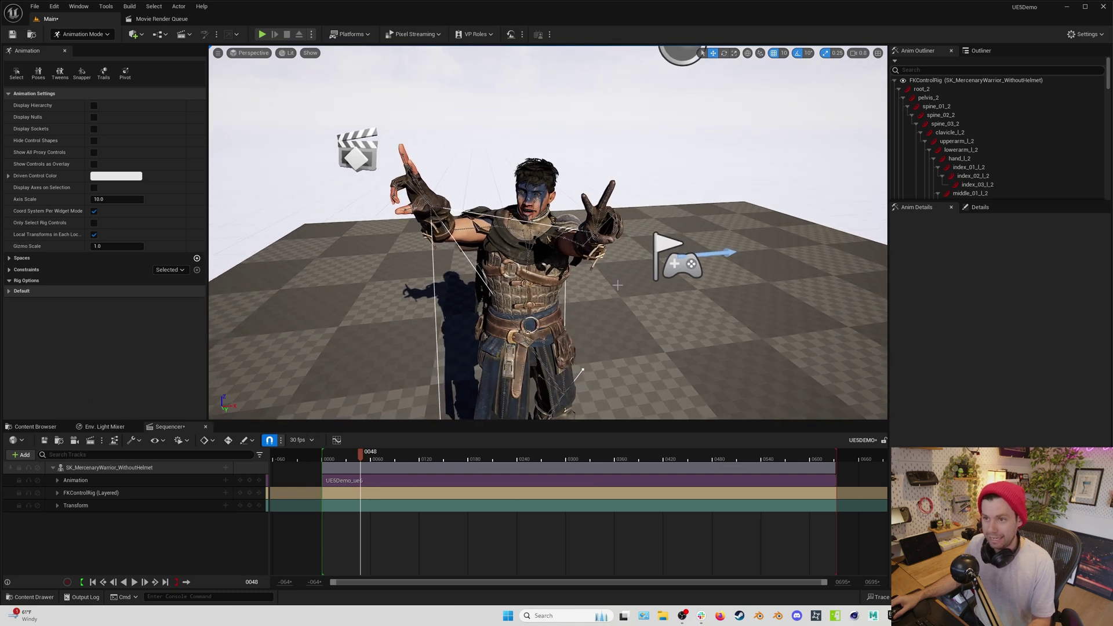
{"action": "left_click", "coordinate": [420, 206]}
{"action": "key", "text": "e"}
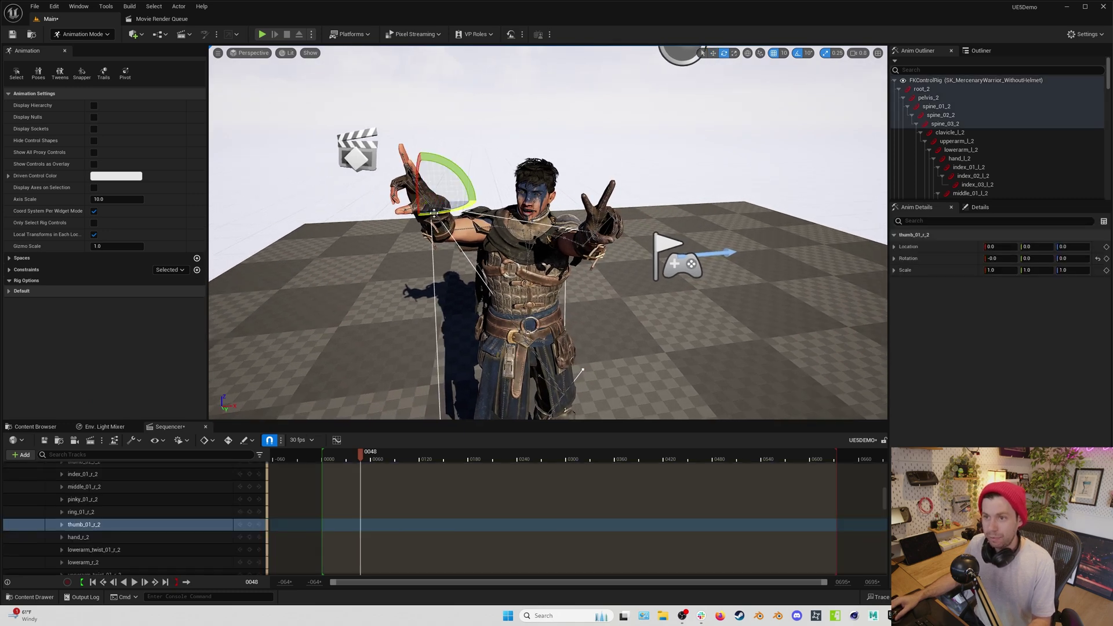
{"action": "left_click", "coordinate": [452, 206]}
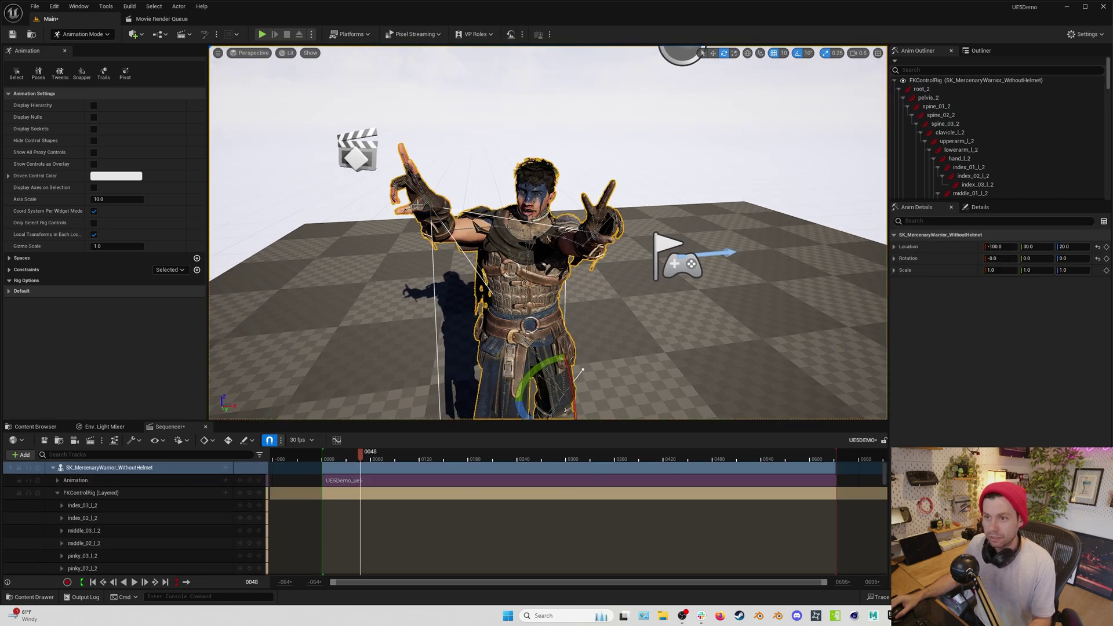
Step: Look up the arcball rotation setting in Editor Preferences
{"action": "left_click", "coordinate": [54, 6]}
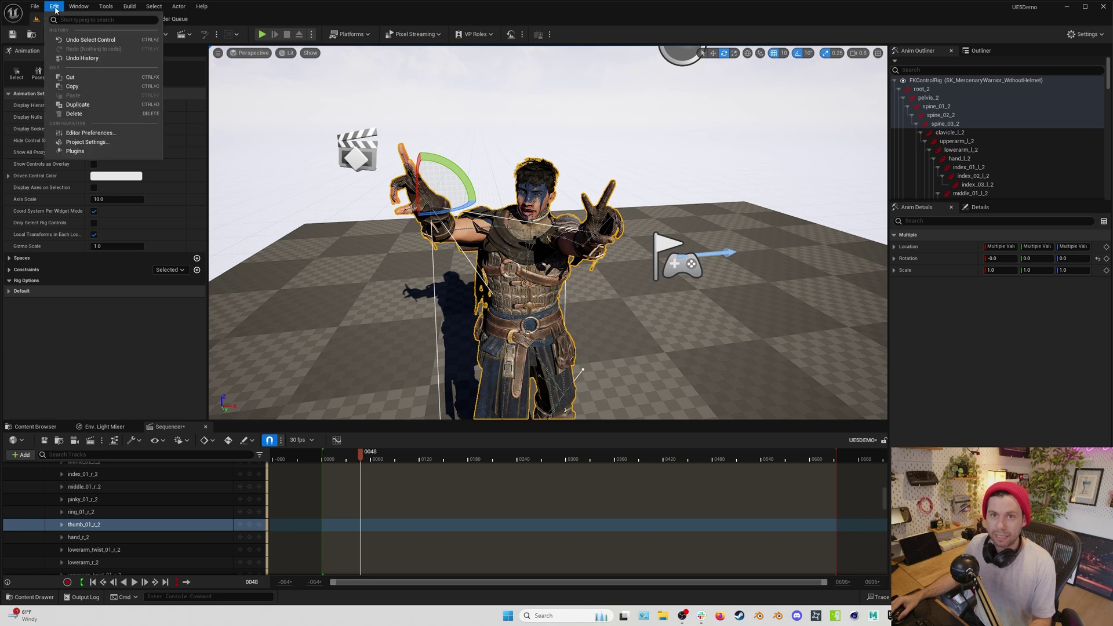
{"action": "left_click", "coordinate": [87, 146]}
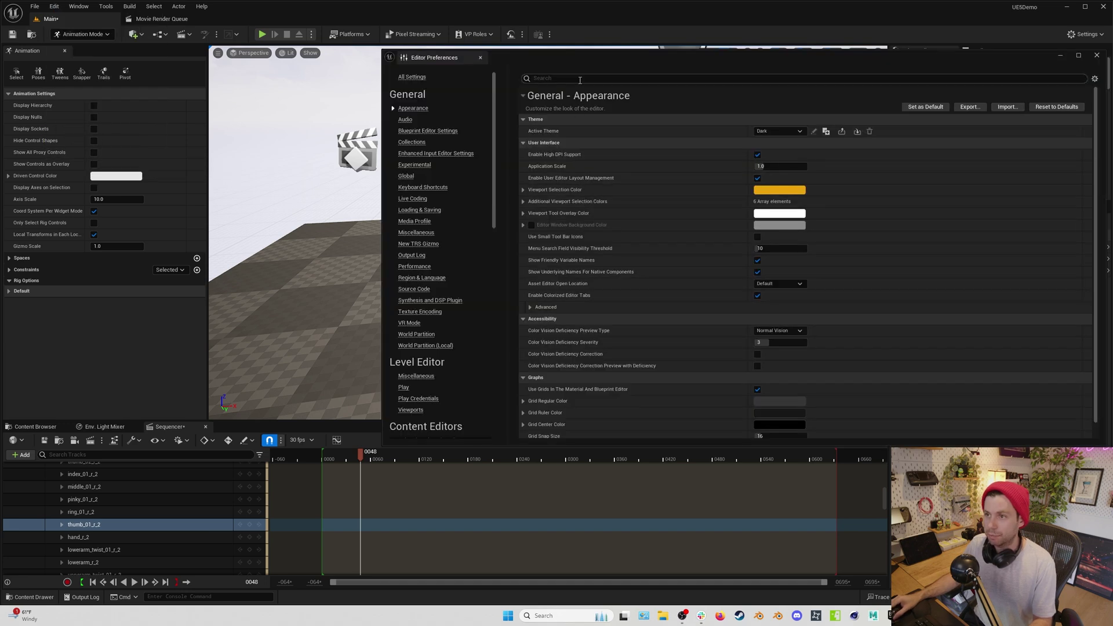
{"action": "left_click", "coordinate": [580, 80]}
{"action": "type", "text": "arcb"}
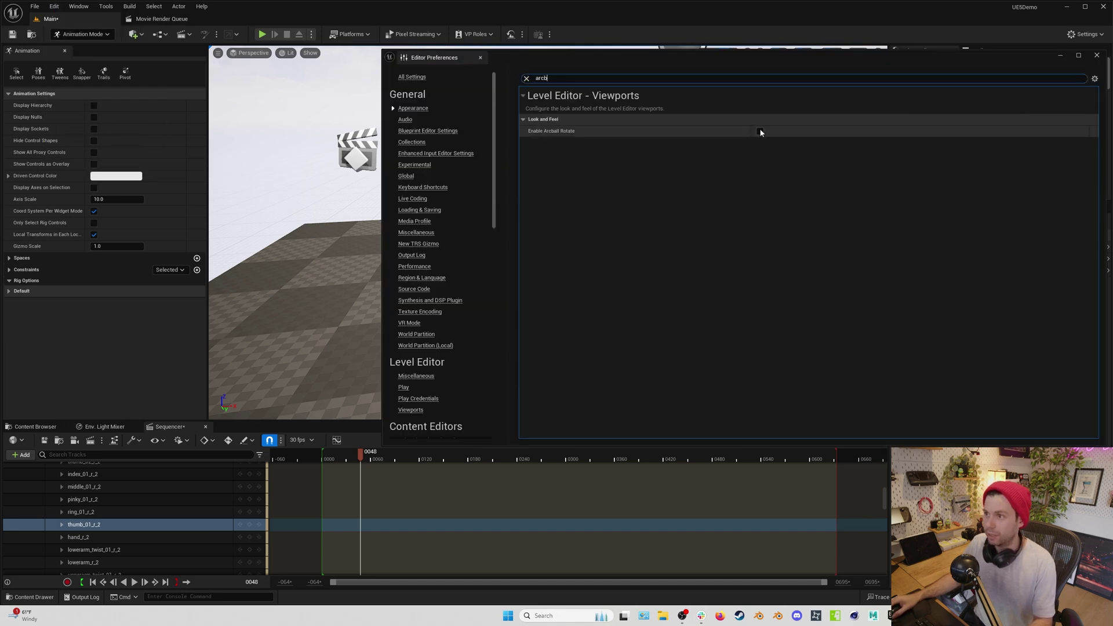
{"action": "left_click", "coordinate": [1096, 55]}
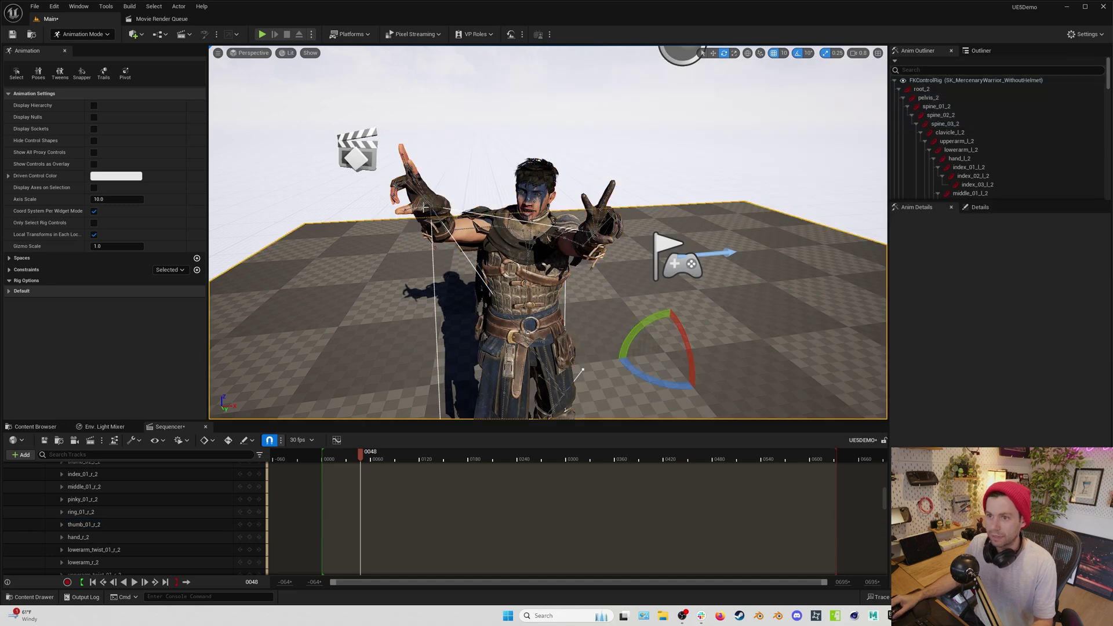
Step: Rotate the hand control and select the left thumb control thumb_01_l_2
{"action": "left_click", "coordinate": [454, 199]}
{"action": "left_click_drag", "start_coordinate": [433, 189], "coordinate": [435, 181]}
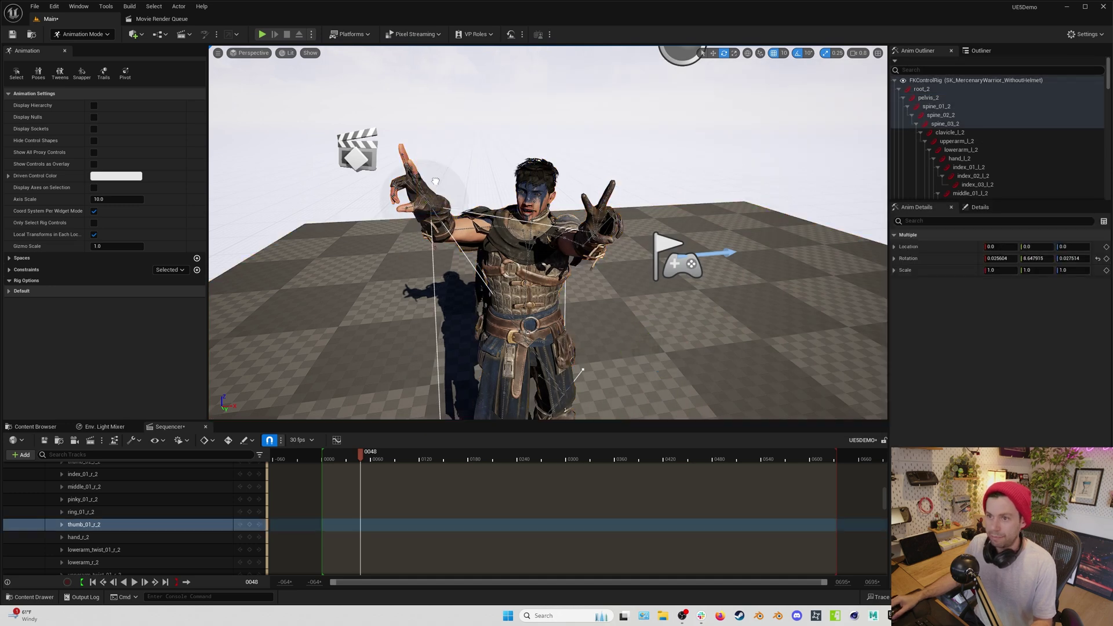
{"action": "left_click_drag", "start_coordinate": [442, 143], "coordinate": [447, 183]}
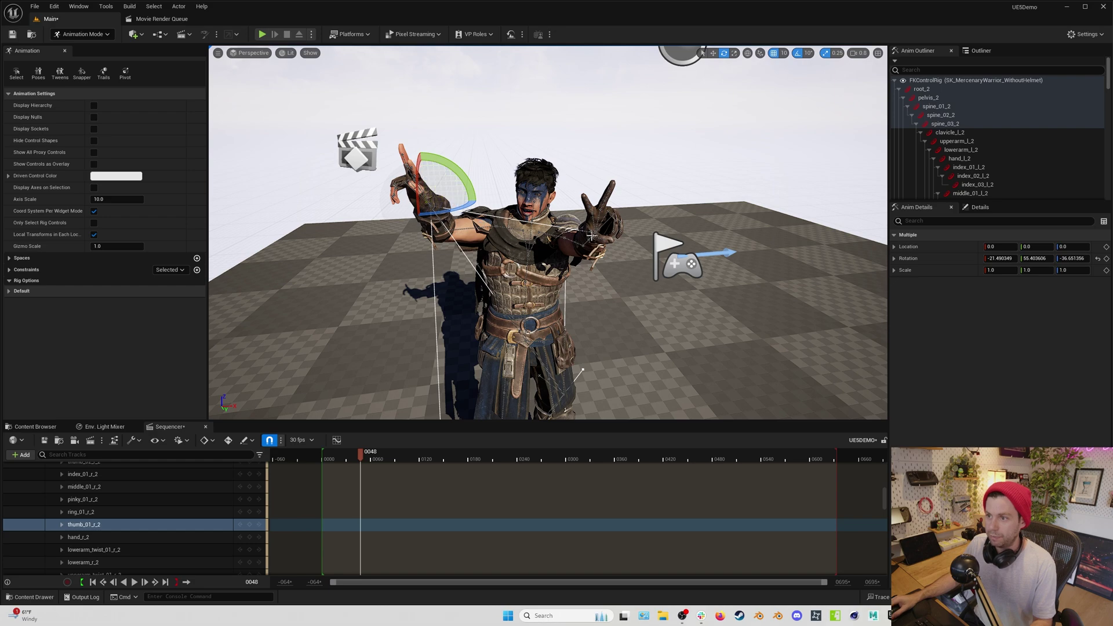
{"action": "left_click_drag", "start_coordinate": [591, 236], "coordinate": [393, 159], "text": "alt"}
{"action": "left_click", "coordinate": [658, 204]}
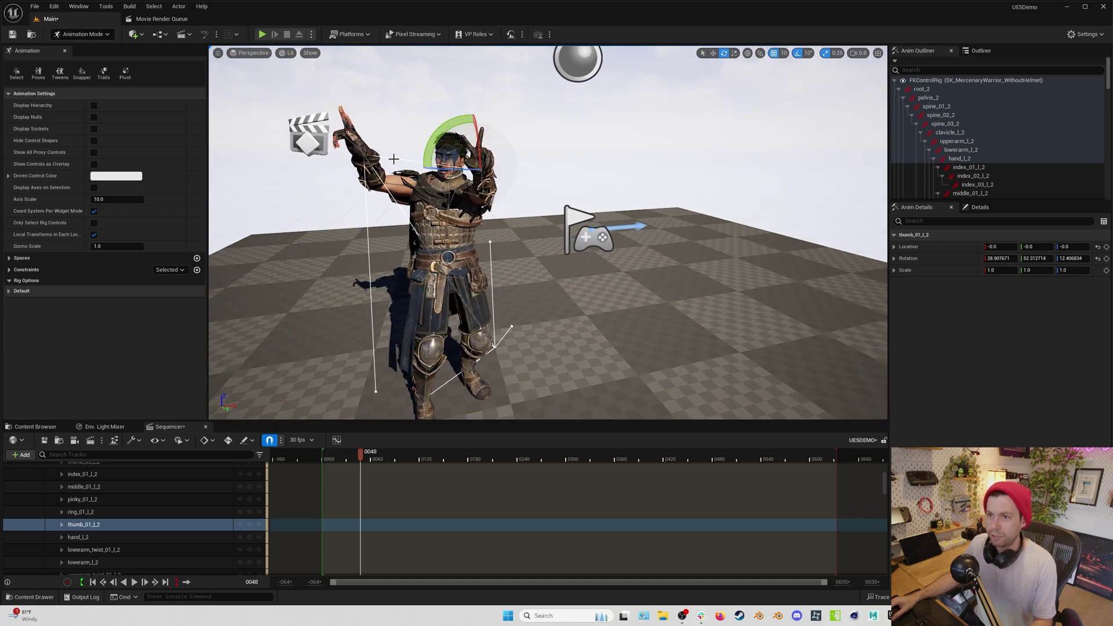
Step: Preview to frame 0128, then curl thumb_01_r_2 inward to about -18.9, 37.3, -22.6
{"action": "key", "text": "space"}
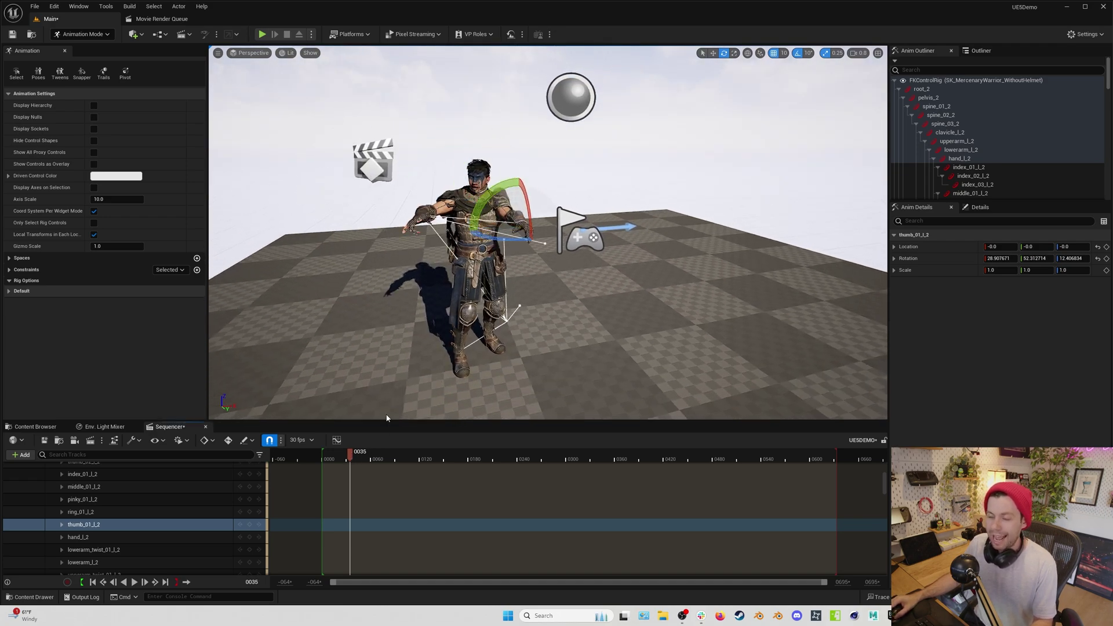
{"action": "key", "text": "g"}
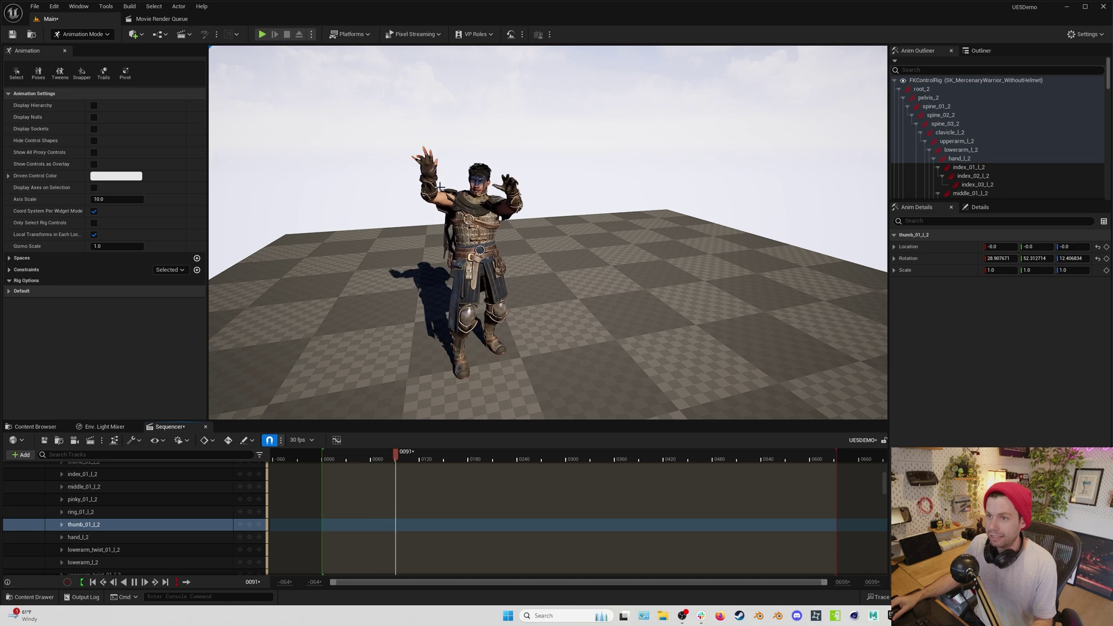
{"action": "key", "text": "space"}
{"action": "key", "text": "g"}
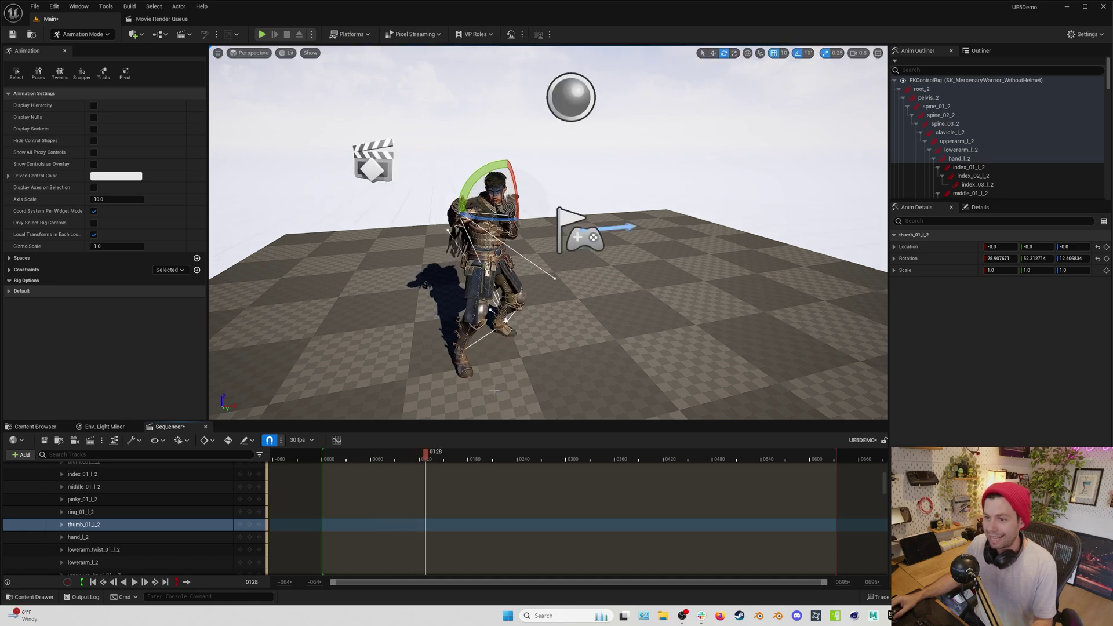
{"action": "key", "text": "f"}
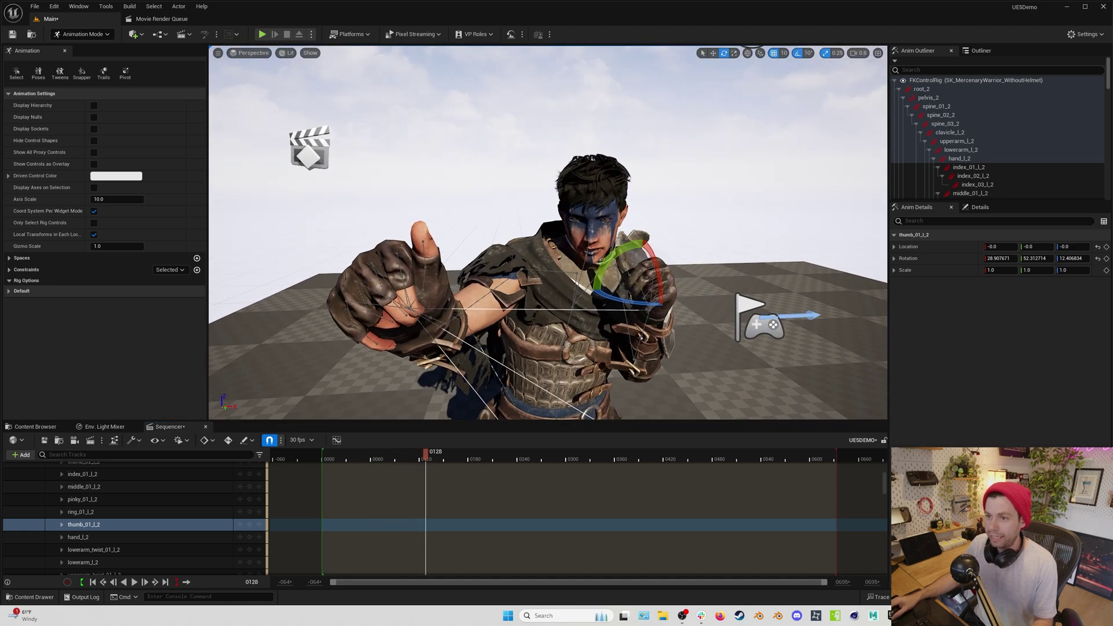
{"action": "left_click", "coordinate": [426, 282]}
{"action": "left_click_drag", "start_coordinate": [426, 281], "coordinate": [437, 289]}
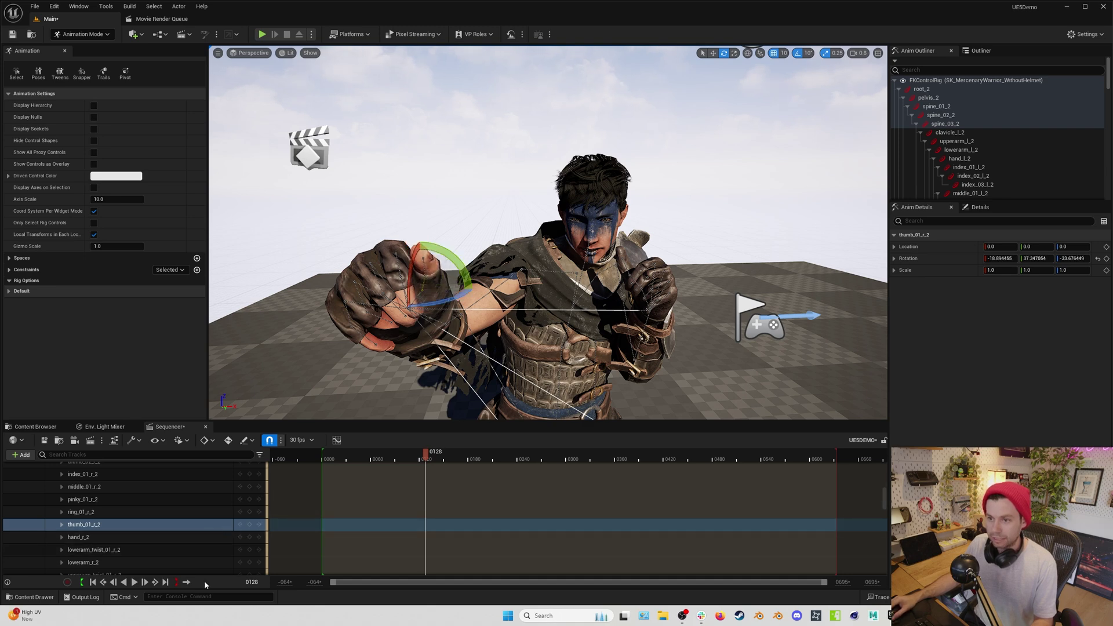
Step: Select the head_2 control and key it at frames 0040 and 0085
{"action": "key", "text": "f"}
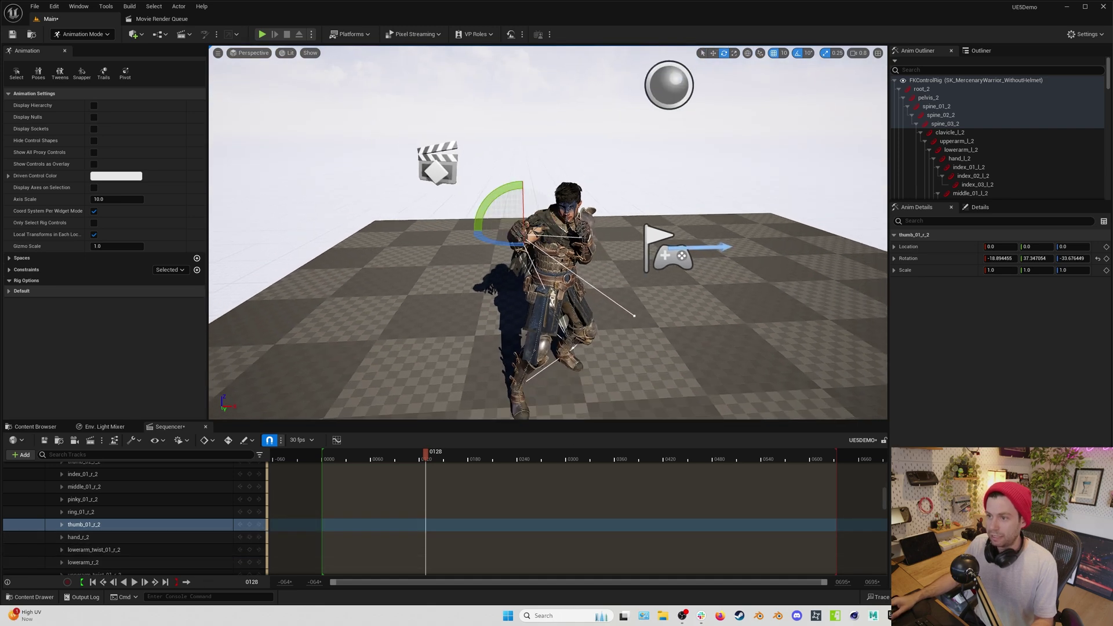
{"action": "scroll", "coordinate": [116, 525], "scroll_direction": "down", "scroll_amount": 5}
{"action": "left_click", "coordinate": [116, 525]}
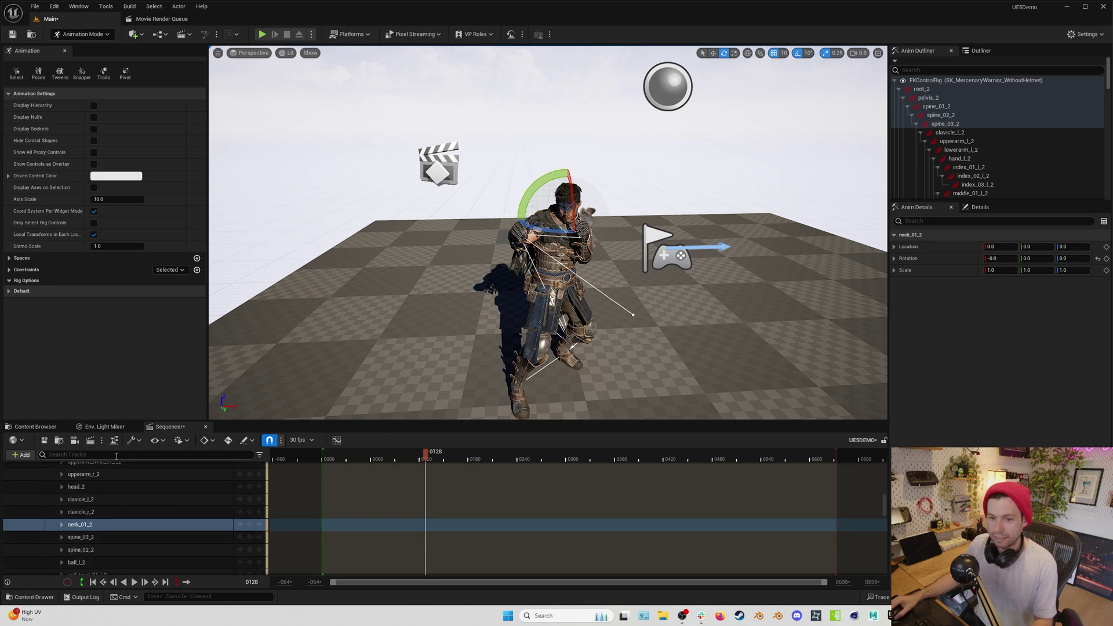
{"action": "left_click", "coordinate": [135, 488]}
{"action": "left_click_drag", "start_coordinate": [414, 464], "coordinate": [373, 459]}
{"action": "left_click_drag", "start_coordinate": [358, 458], "coordinate": [354, 458]}
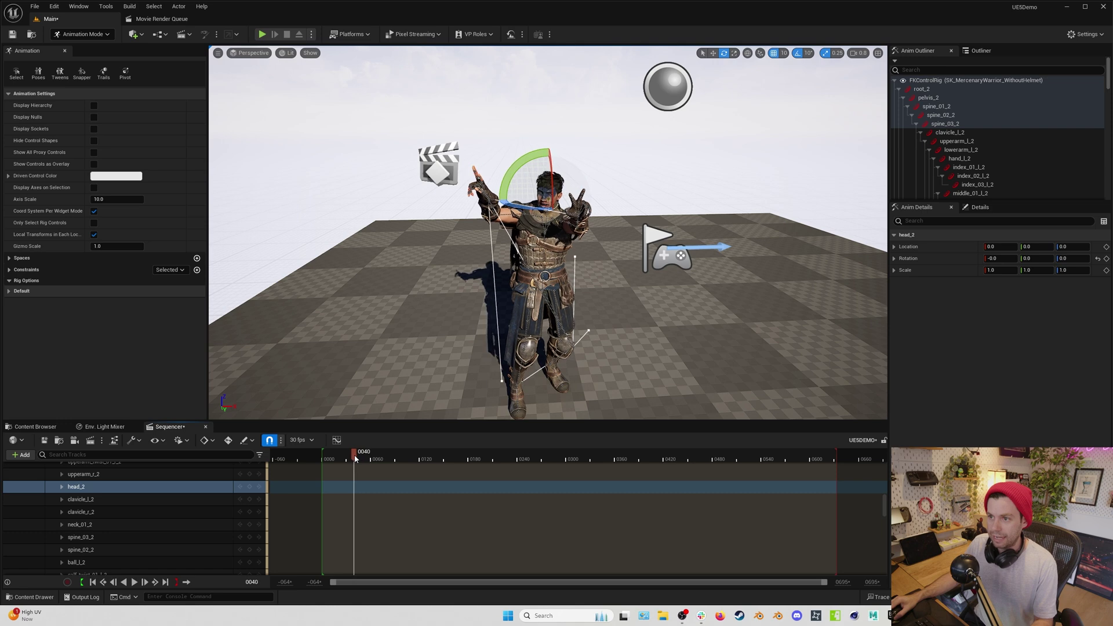
{"action": "left_click", "coordinate": [250, 487]}
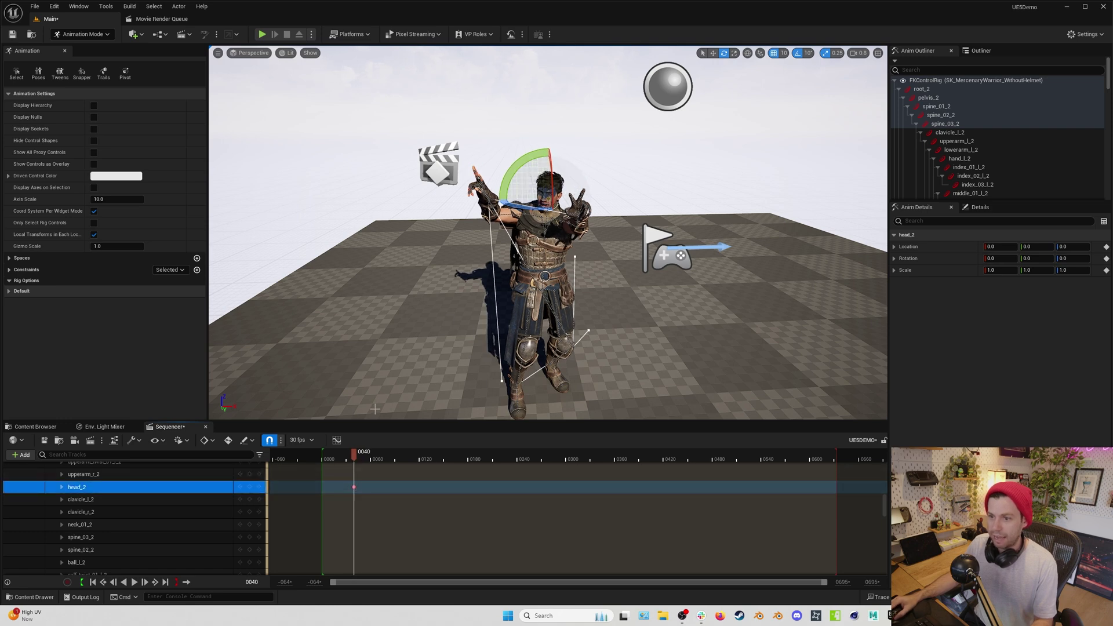
{"action": "left_click_drag", "start_coordinate": [353, 458], "coordinate": [392, 457]}
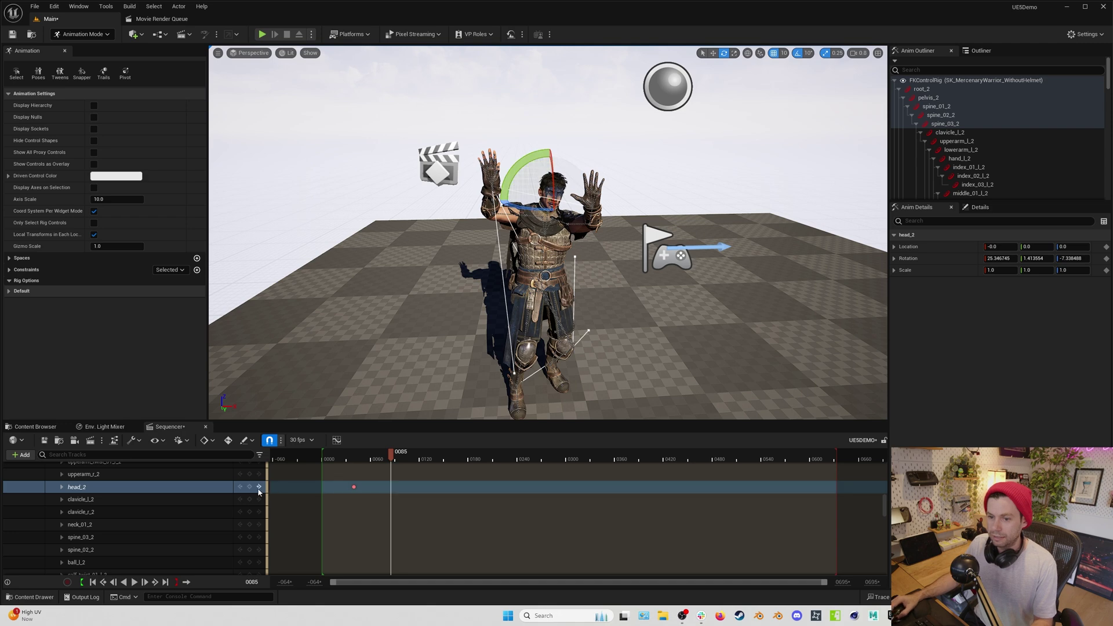
{"action": "left_click", "coordinate": [259, 487]}
Step: Copy the head_2 key, paste it at frame 0119, and play back the head motion
{"action": "key", "text": "space"}
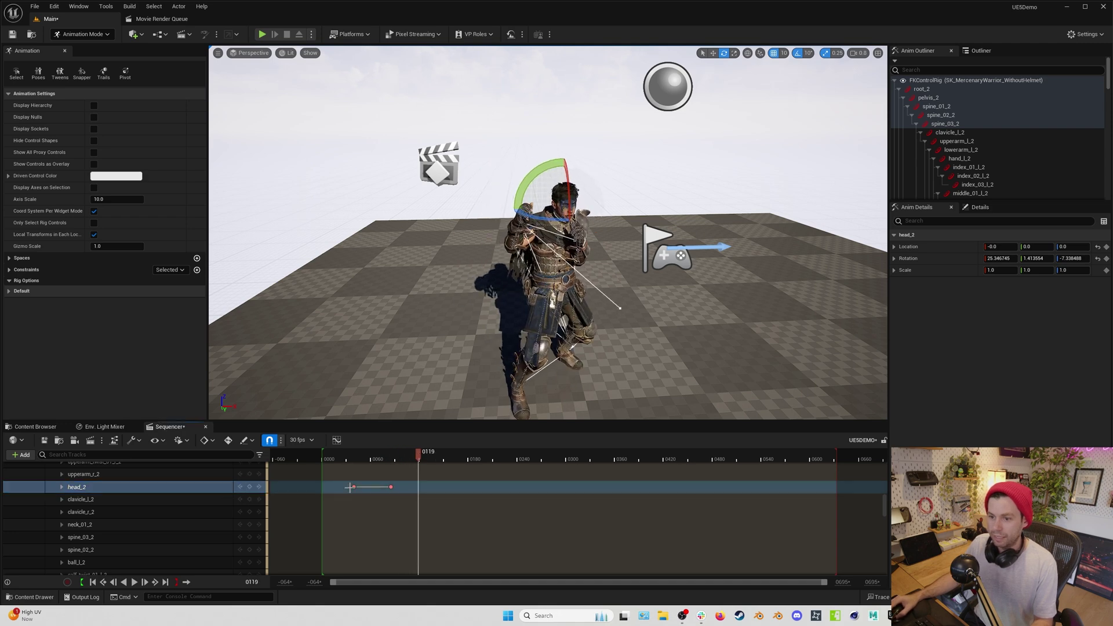
{"action": "right_click", "coordinate": [354, 487]}
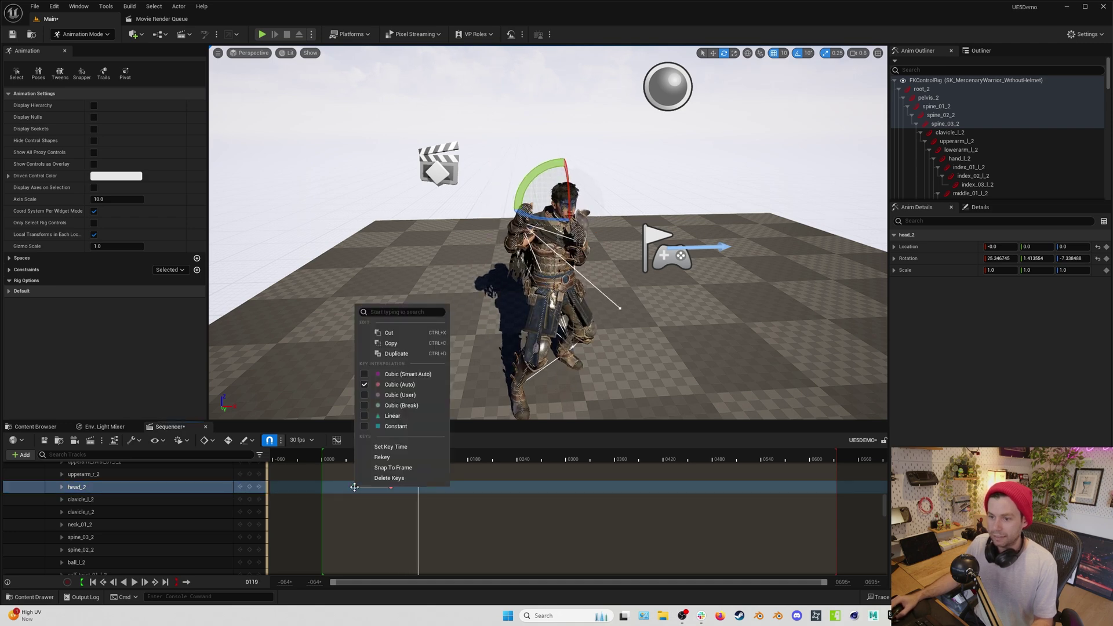
{"action": "left_click", "coordinate": [394, 347]}
{"action": "key", "text": "ctrl+v"}
{"action": "left_click_drag", "start_coordinate": [418, 458], "coordinate": [357, 461]}
{"action": "key", "text": "space"}
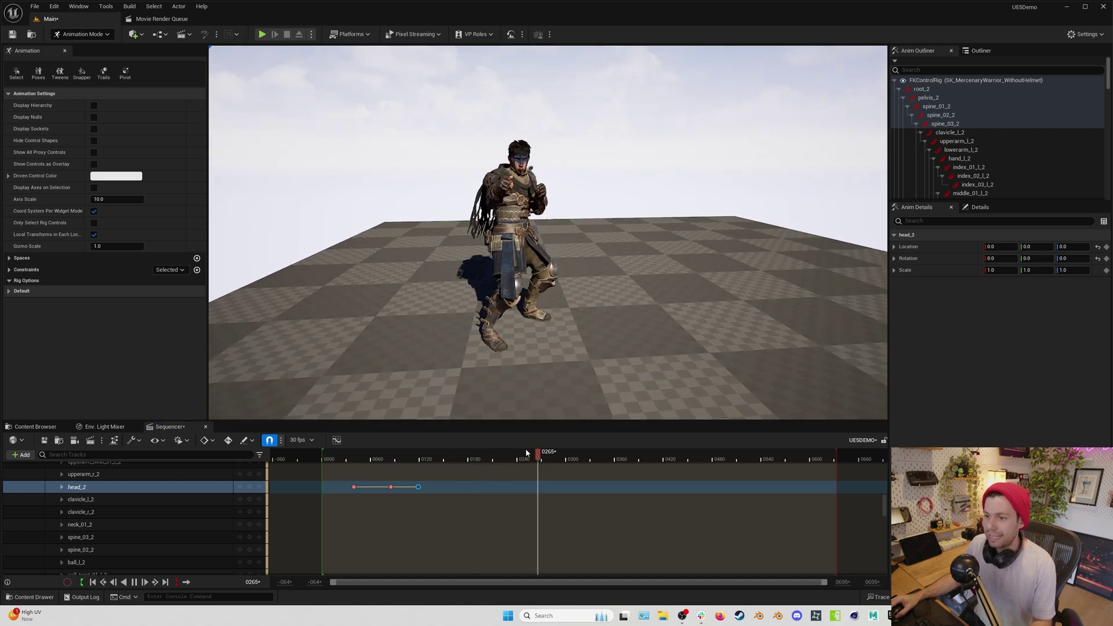
{"action": "left_click_drag", "start_coordinate": [525, 451], "coordinate": [354, 451]}
{"action": "key", "text": "space"}
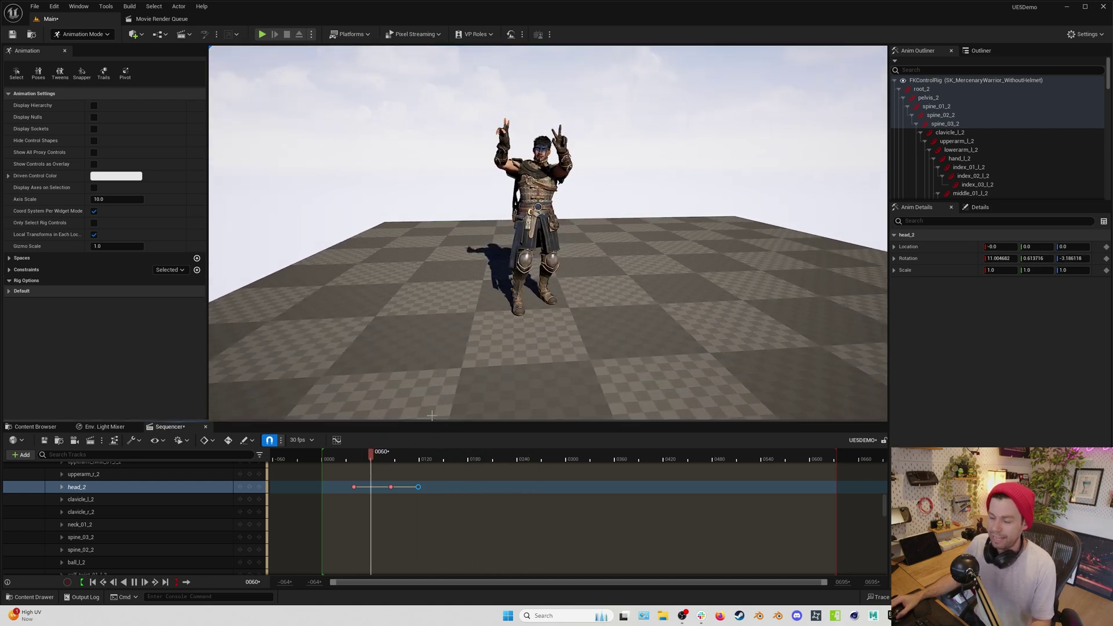
Step: Replay the animation from about frame 0035 to 0227 with gizmos hidden
{"action": "left_click_drag", "start_coordinate": [412, 451], "coordinate": [478, 453]}
{"action": "left_click", "coordinate": [624, 333]}
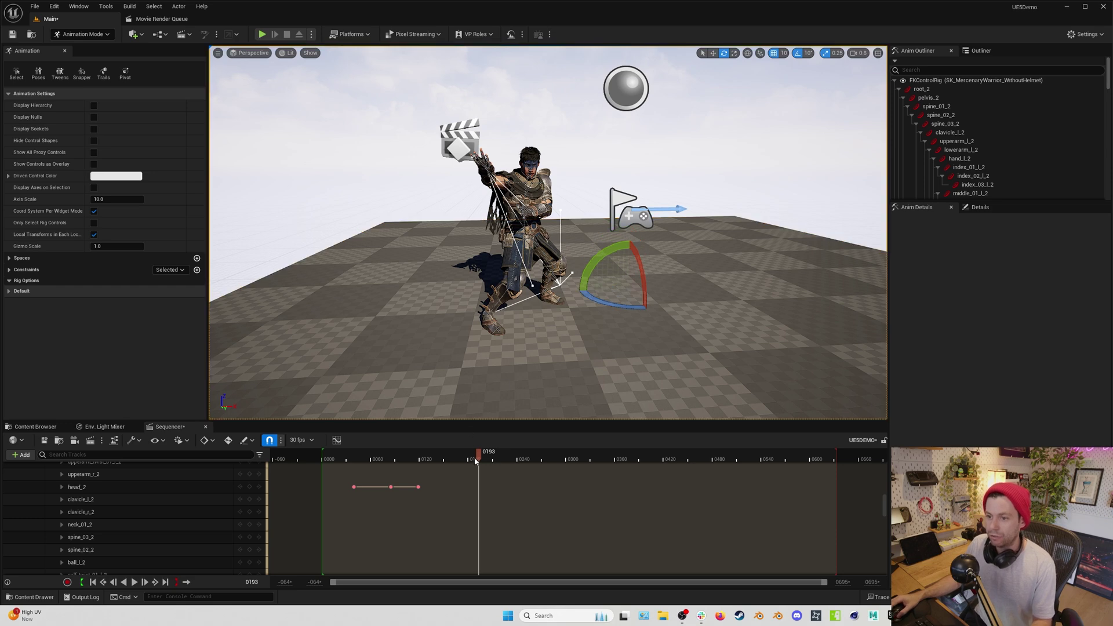
{"action": "left_click_drag", "start_coordinate": [475, 461], "coordinate": [345, 453]}
{"action": "key", "text": "g"}
{"action": "key", "text": "space"}
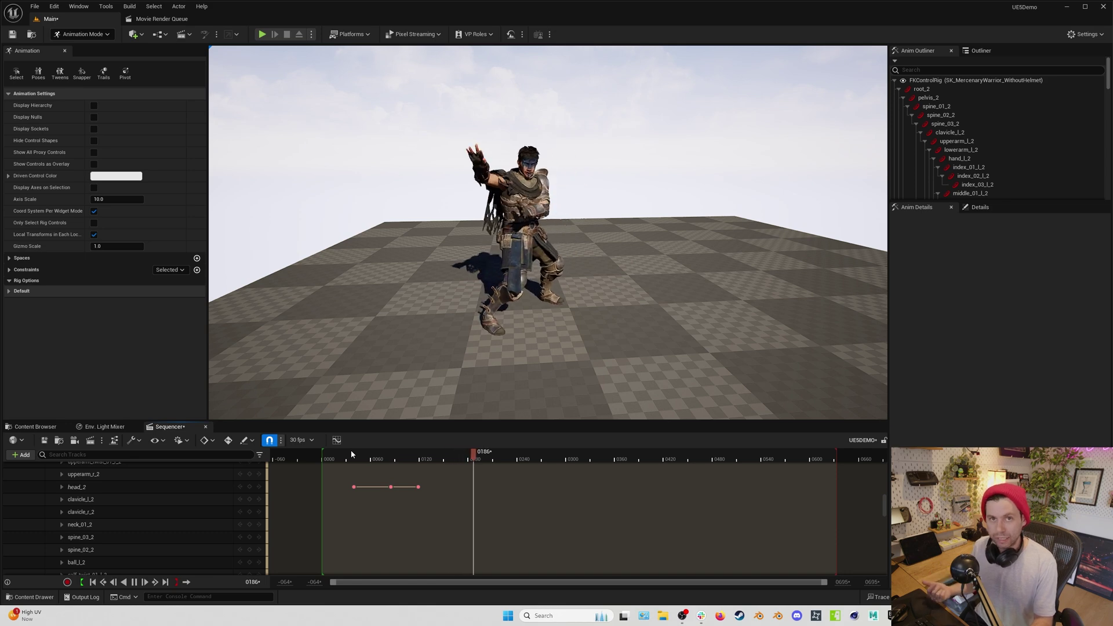
{"action": "key", "text": "space"}
{"action": "key", "text": "g"}
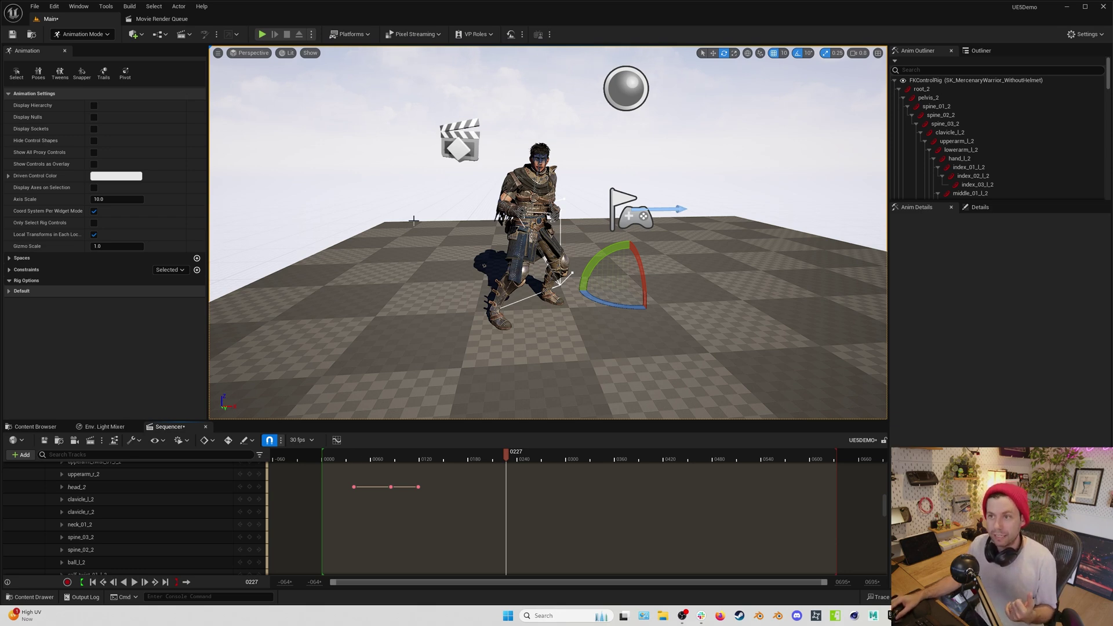
Step: Collapse the FKControlRig (Layered) track, checking the Control Rig track list without adding anything
{"action": "scroll", "coordinate": [198, 500], "scroll_direction": "up", "scroll_amount": 10}
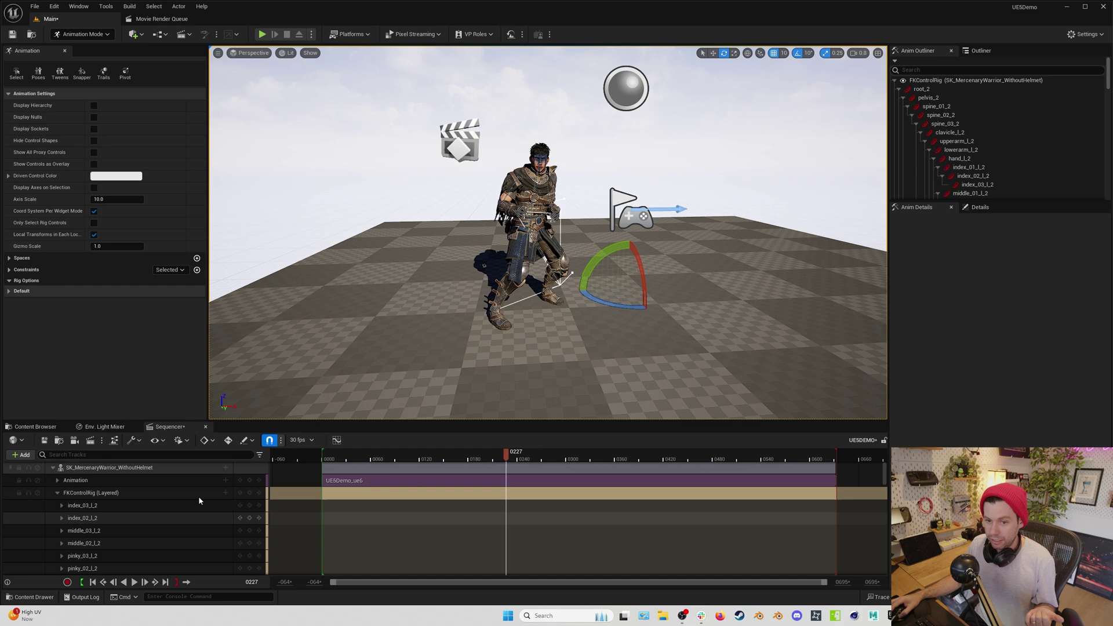
{"action": "left_click", "coordinate": [57, 492]}
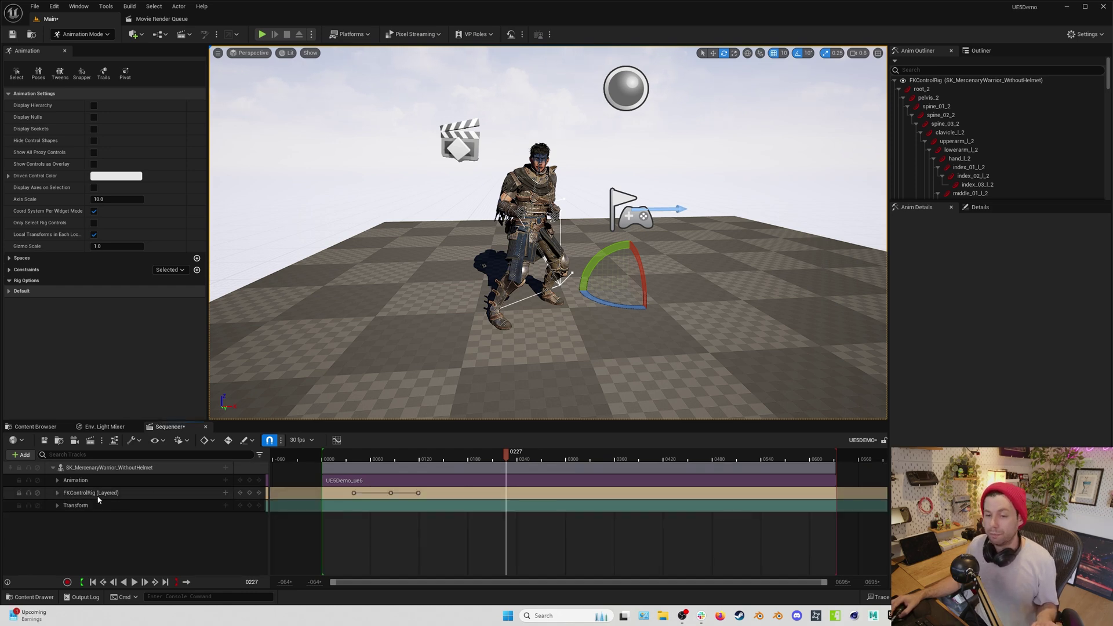
{"action": "left_click", "coordinate": [226, 468]}
{"action": "mouse_move", "coordinate": [260, 417]}
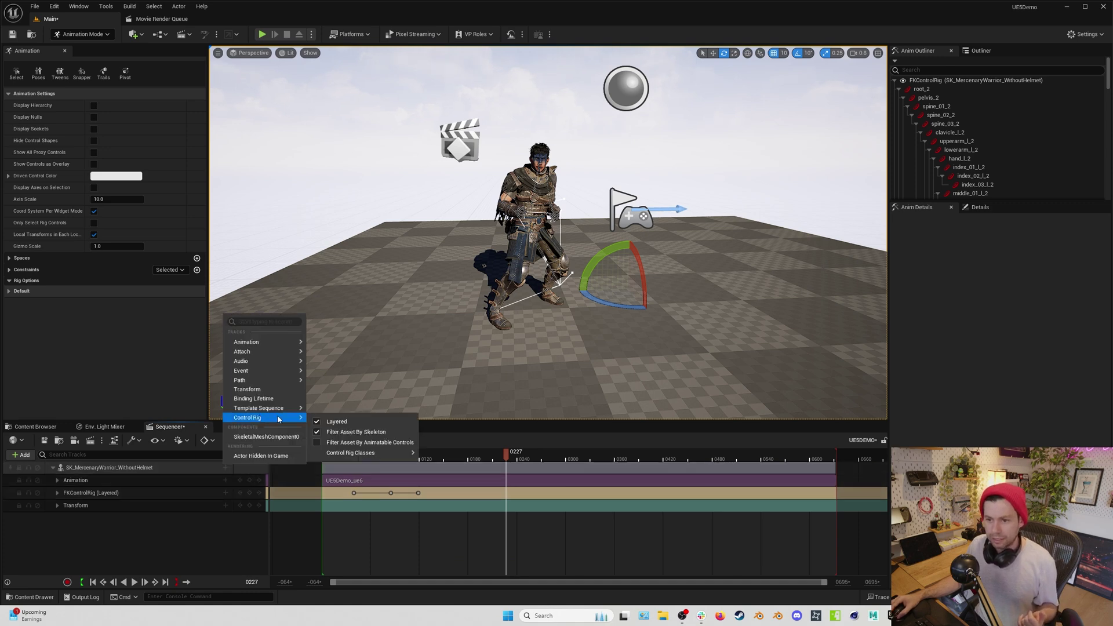
{"action": "mouse_move", "coordinate": [360, 453]}
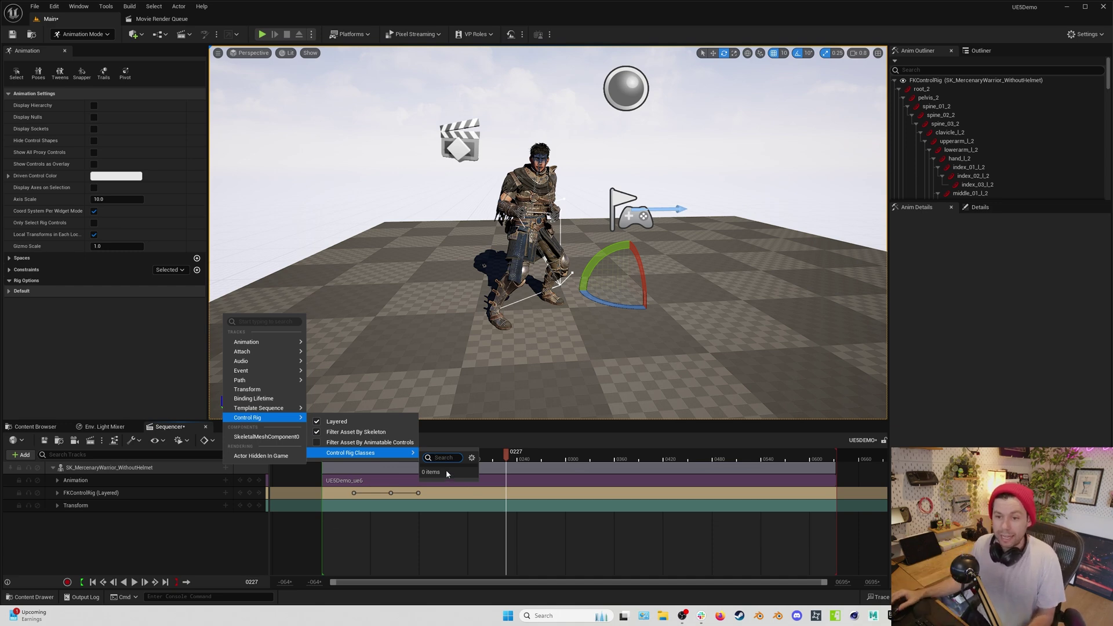
{"action": "left_click", "coordinate": [459, 522]}
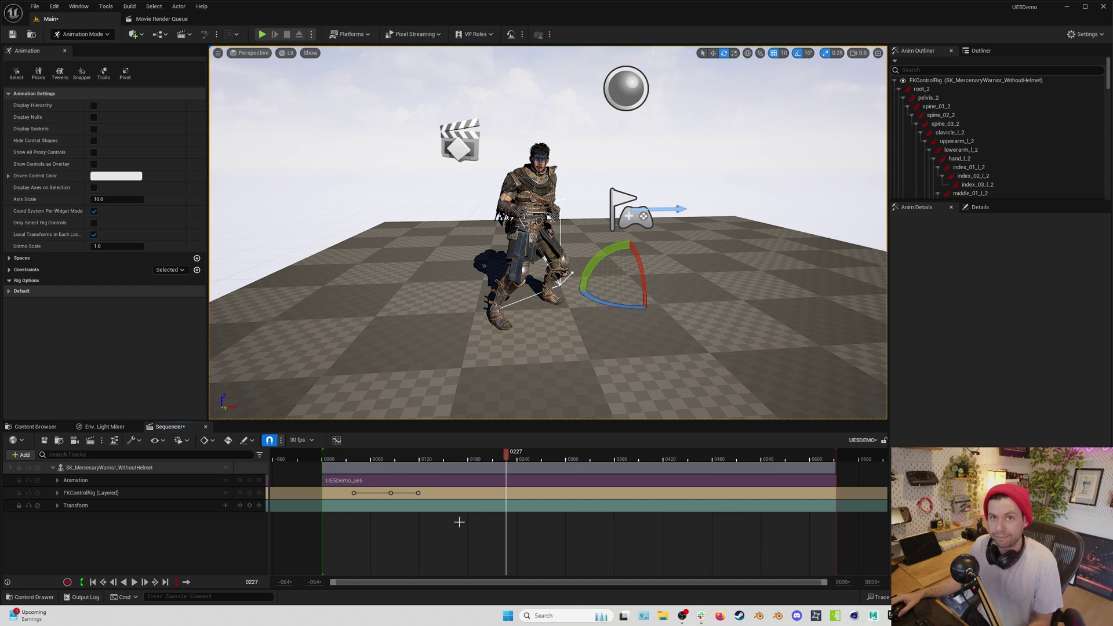
Step: Play the sequence from near frame 40 and switch playback mode to Loop
{"action": "left_click", "coordinate": [359, 458]}
{"action": "key", "text": "space"}
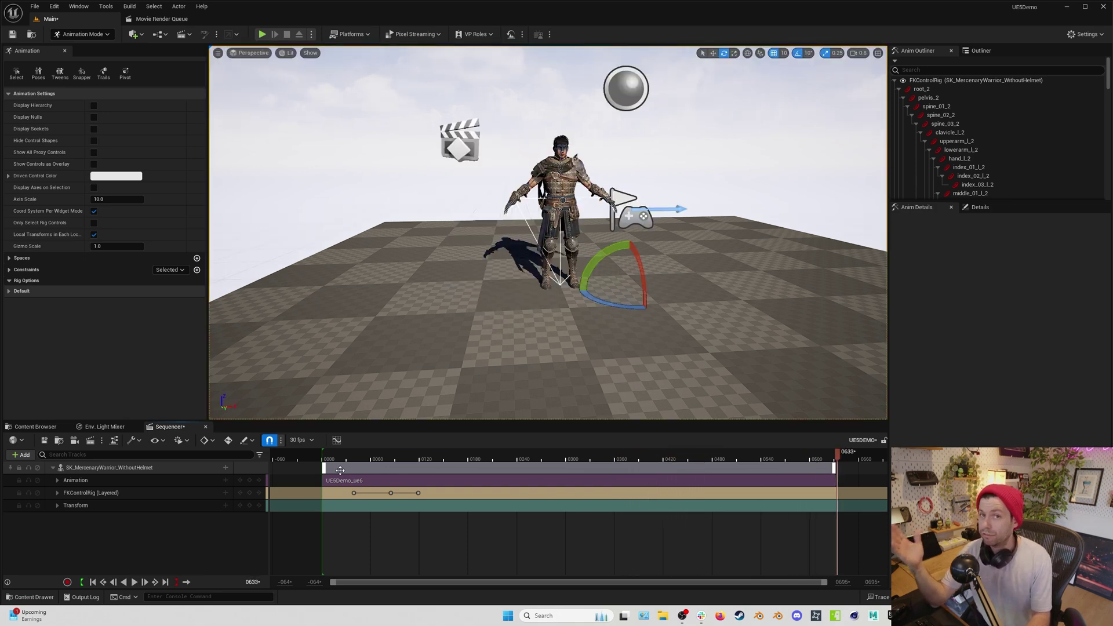
{"action": "key", "text": "space"}
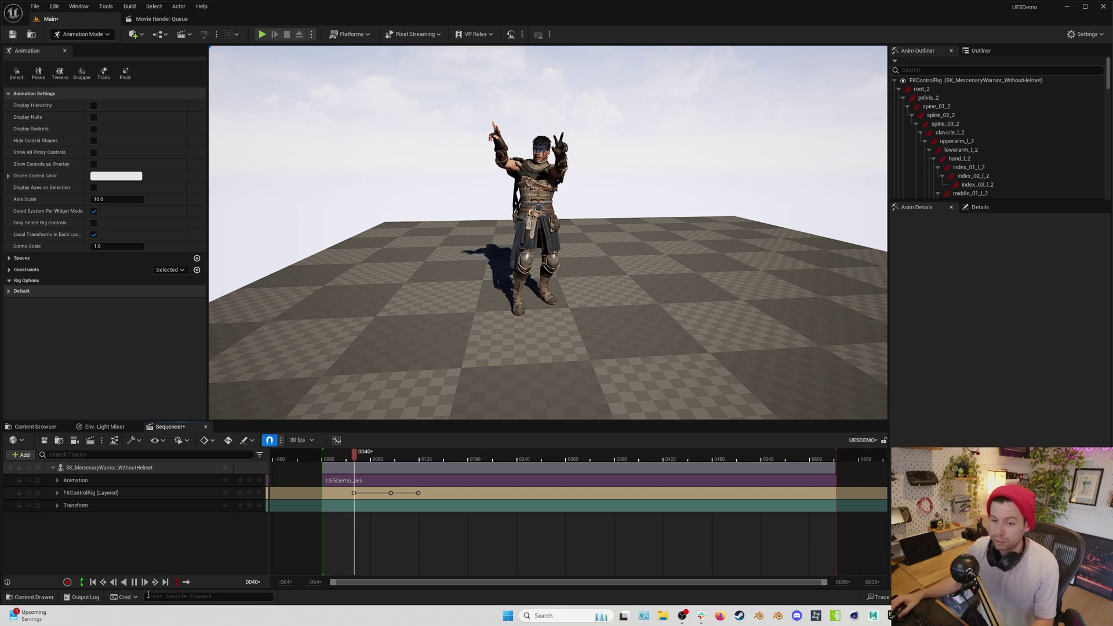
{"action": "left_click", "coordinate": [186, 582]}
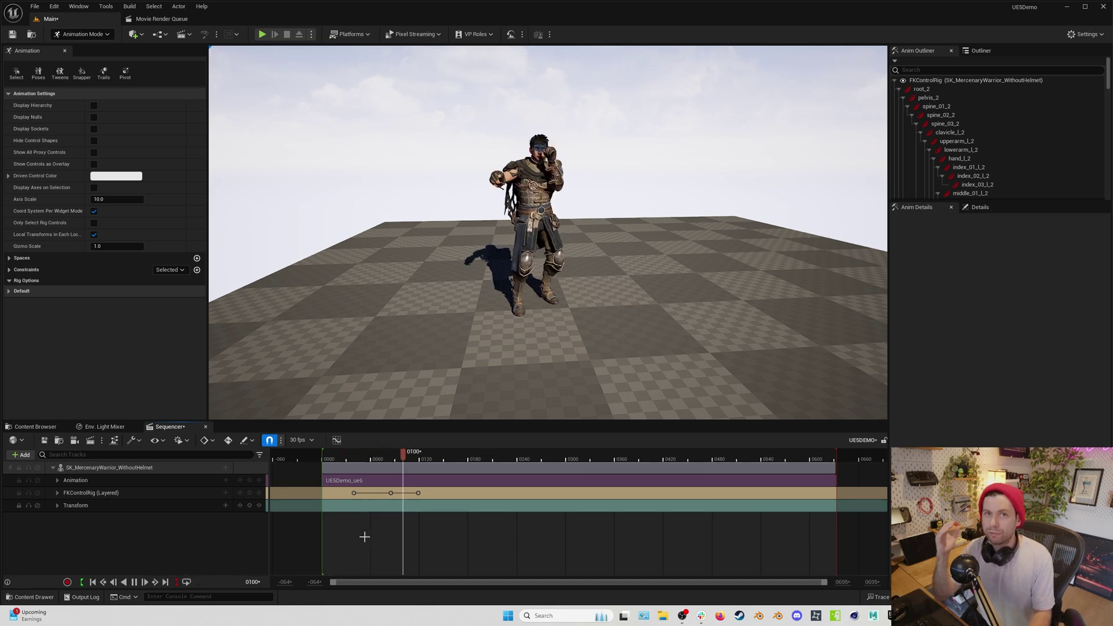